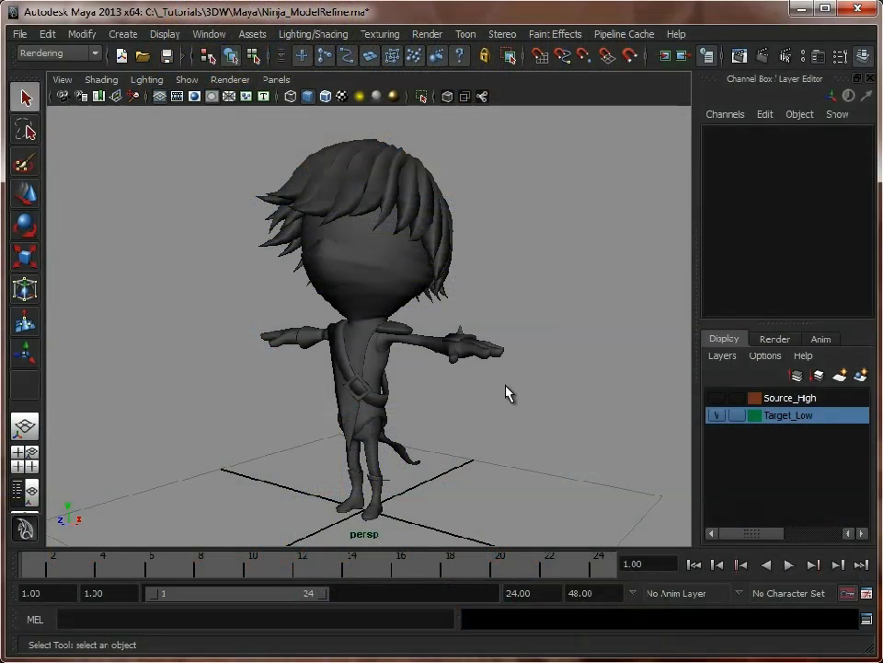
Step: Hide the Target_Low layer and show the Source_High layer to view the textured high-resolution character up close
mouse_move(332, 345)
left_mouse_down("alt")
mouse_move(516, 339)
mouse_move(207, 340)
mouse_move(373, 342)
mouse_move(326, 335)
left_mouse_up("alt")
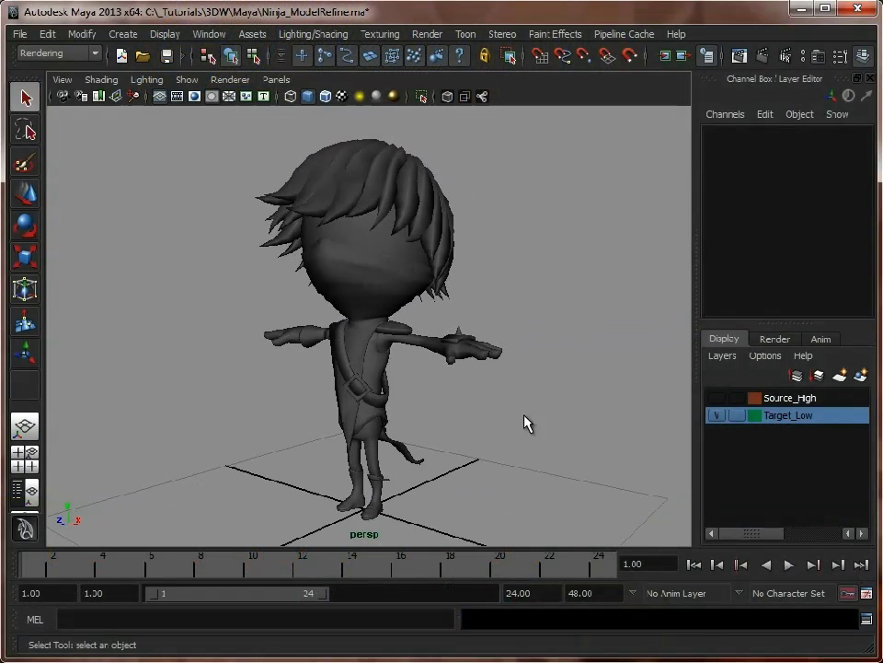
left_click(719, 416)
left_click(719, 399)
left_click_drag(226, 347, 273, 355, "alt")
left_click(416, 404)
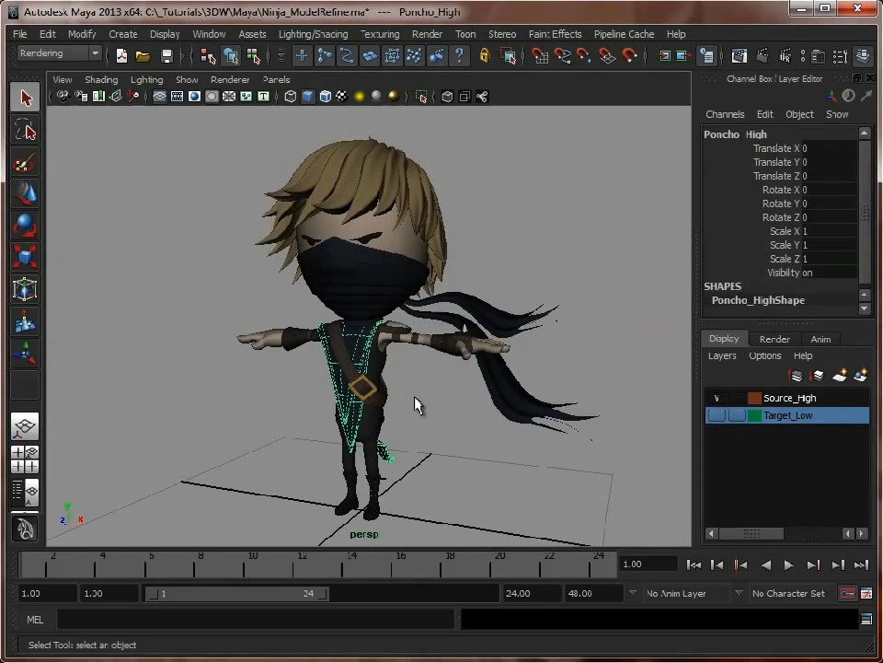
right_click_drag(416, 405, 465, 392, "alt")
left_click(473, 388)
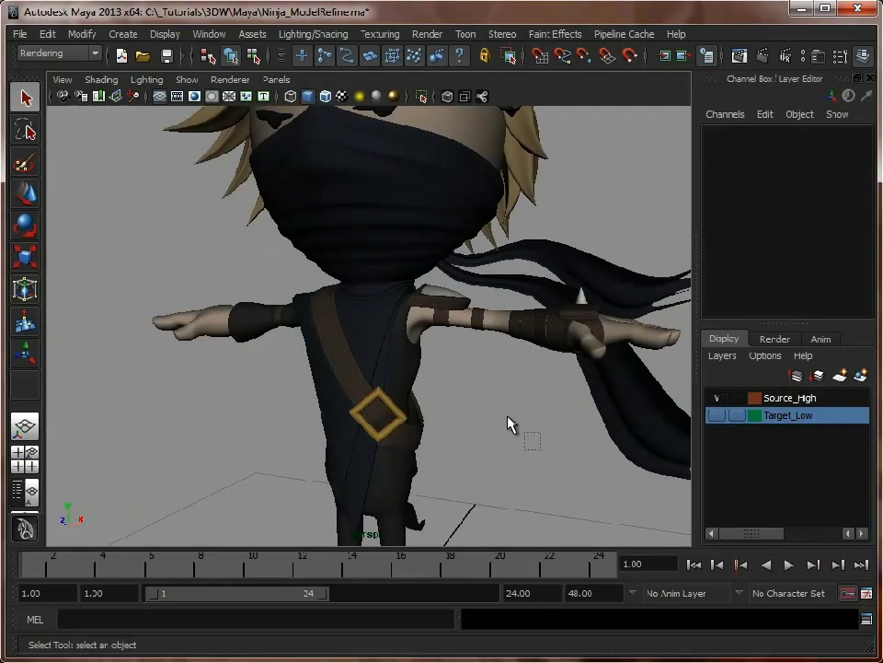
Step: Turn the smooth mesh preview off and back on for the high-resolution mask, clothing, arms and belt meshes to compare them
left_click_drag(508, 415, 217, 158)
key("1")
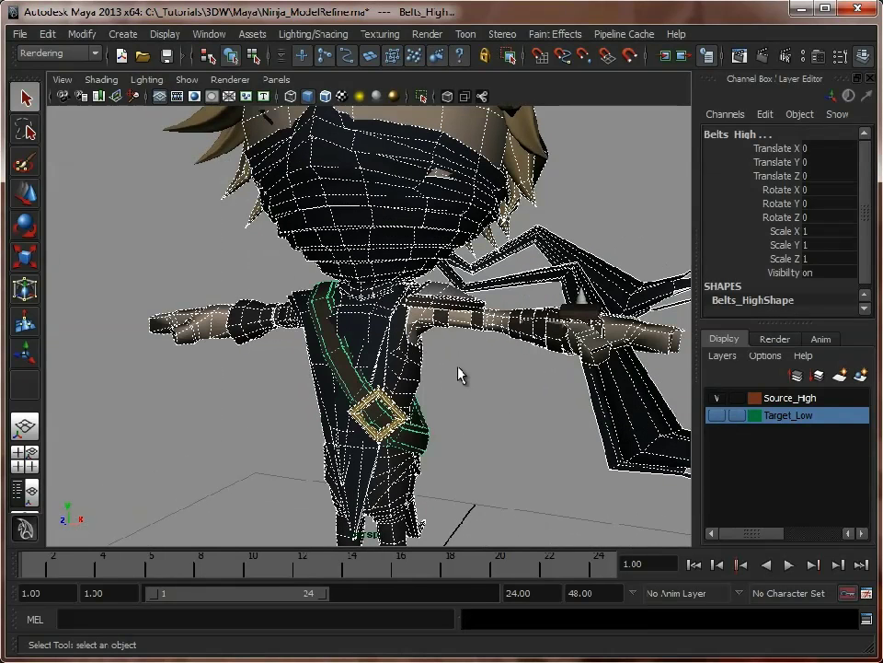
left_click(460, 373)
left_click_drag(488, 386, 197, 213)
key("3")
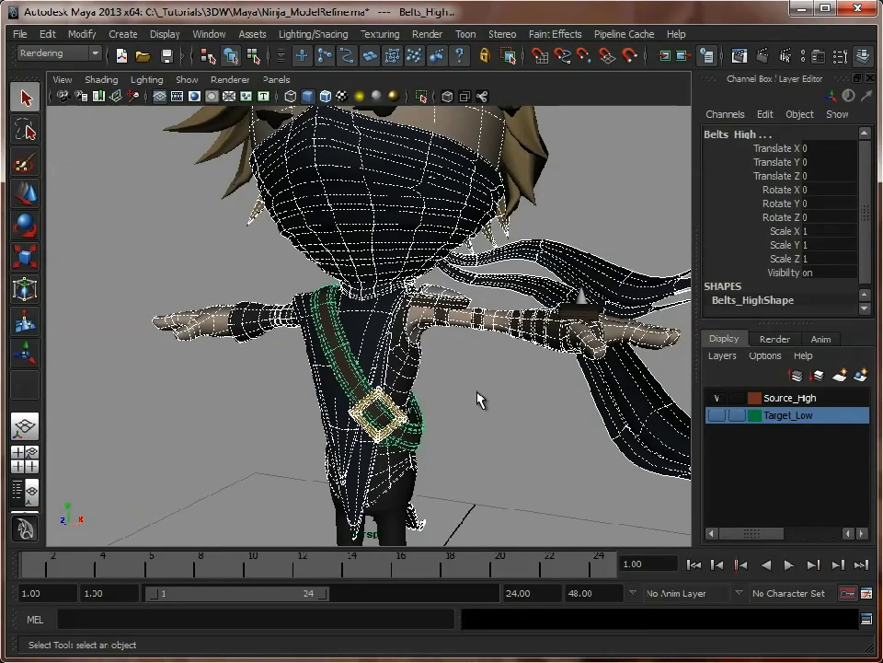
left_click(477, 396)
Step: Hide the Source_High layer and show the Target_Low layer again
right_click_drag(485, 422, 305, 413, "alt")
left_click_drag(306, 412, 381, 409, "alt")
middle_click_drag(381, 410, 364, 439, "alt")
right_click_drag(365, 439, 351, 437, "alt")
left_click_drag(352, 437, 368, 426, "alt")
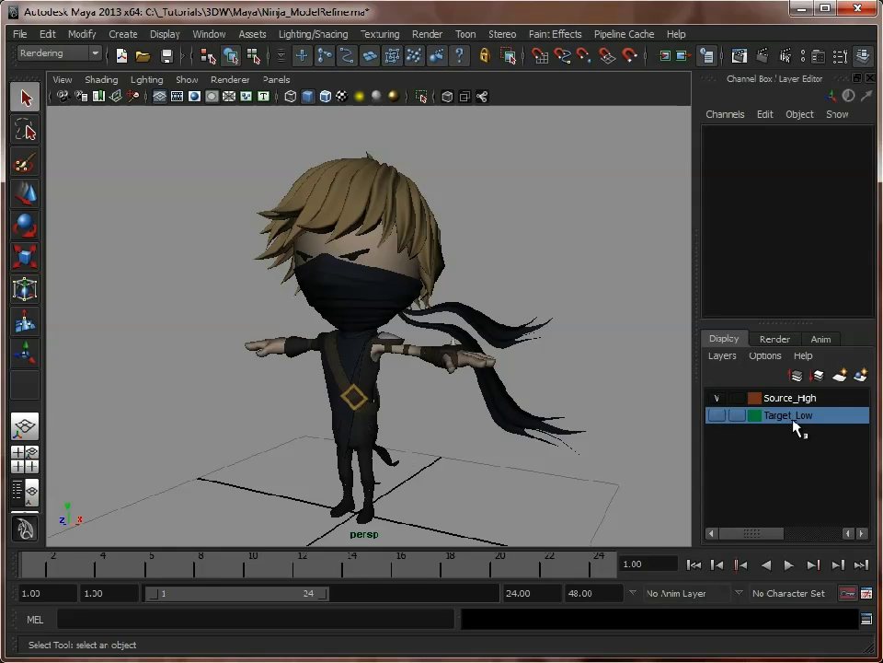
left_click(716, 397)
left_click(717, 415)
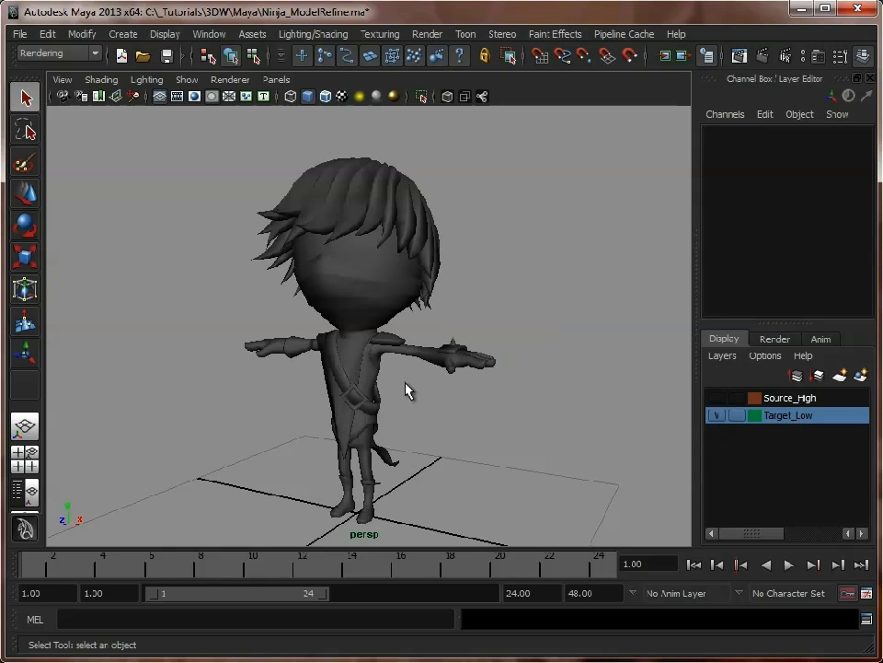
Step: Maximize the perspective viewport with the low-resolution character's upper body in view
left_click_drag(406, 383, 352, 381, "alt")
middle_click_drag(352, 381, 387, 362, "alt")
right_click_drag(386, 363, 464, 367, "alt")
middle_click_drag(464, 367, 425, 376, "alt")
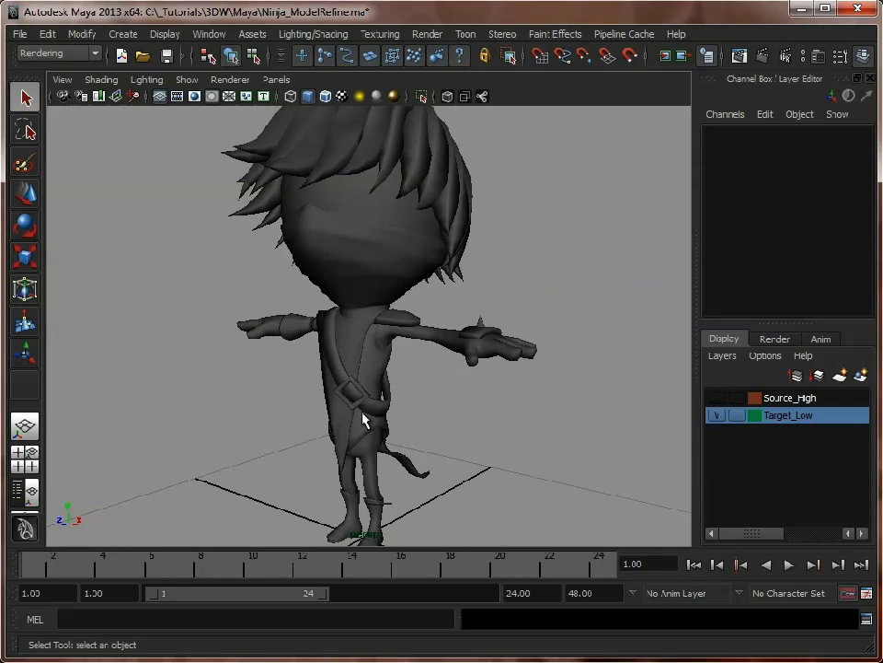
right_click_drag(362, 419, 411, 381, "alt")
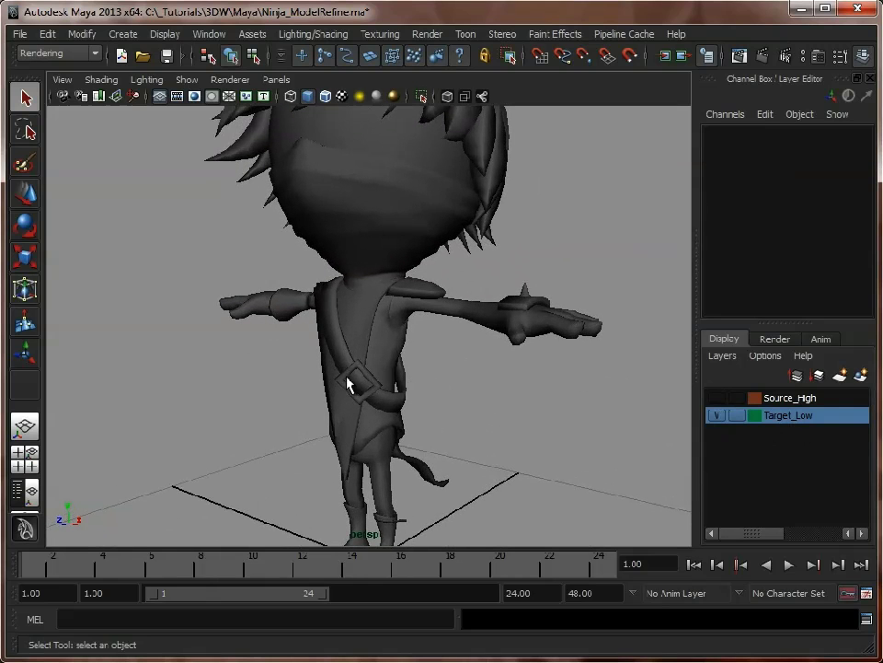
key("space")
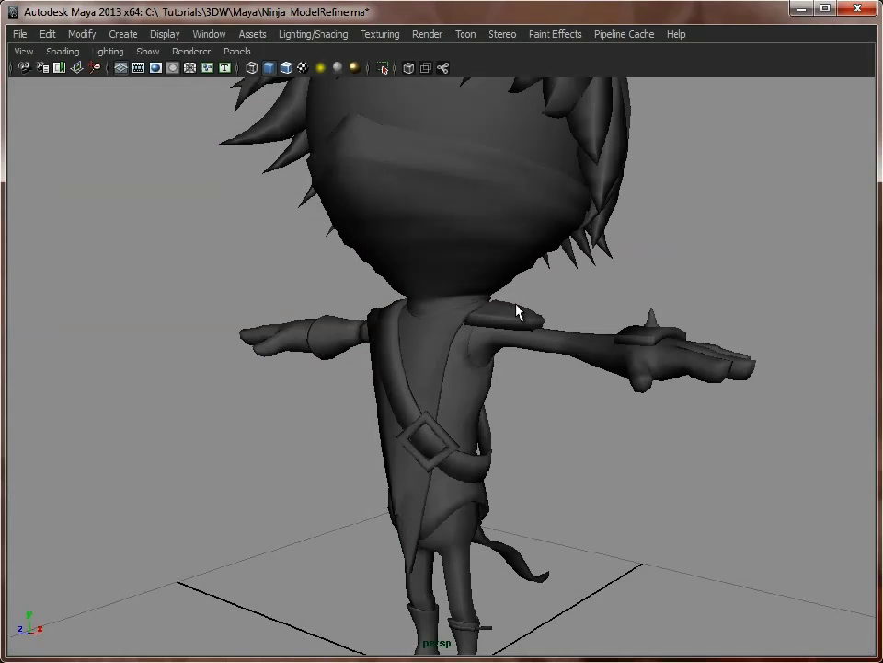
Step: Select the low-resolution shirt and poncho meshes in turn to inspect how they fit around the torso
middle_click_drag(573, 423, 514, 296, "alt")
middle_click_drag(450, 402, 469, 374, "alt")
right_click_drag(469, 375, 505, 381, "alt")
middle_click_drag(452, 300, 497, 415, "alt")
right_click_drag(498, 415, 546, 439, "alt")
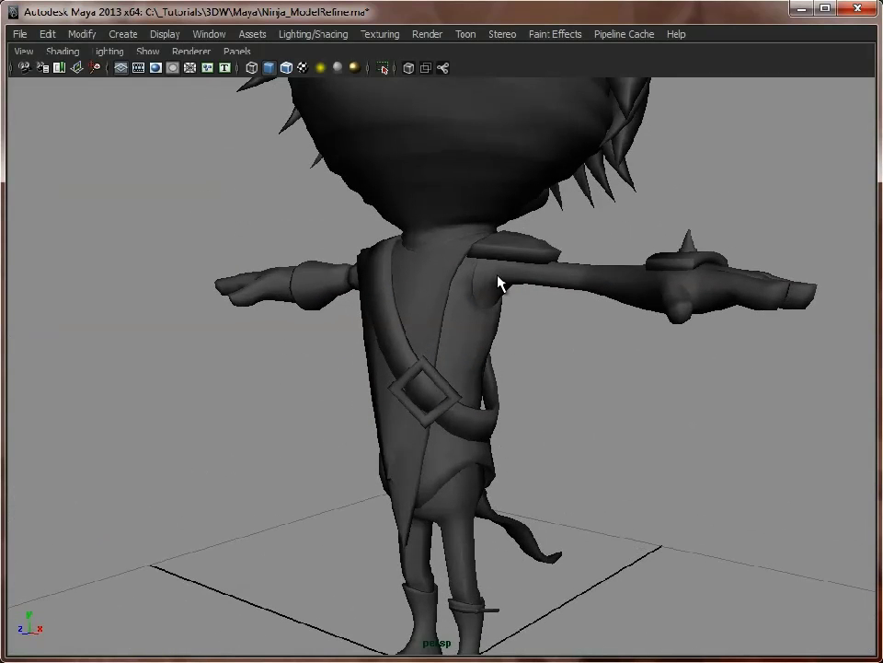
left_click(483, 361)
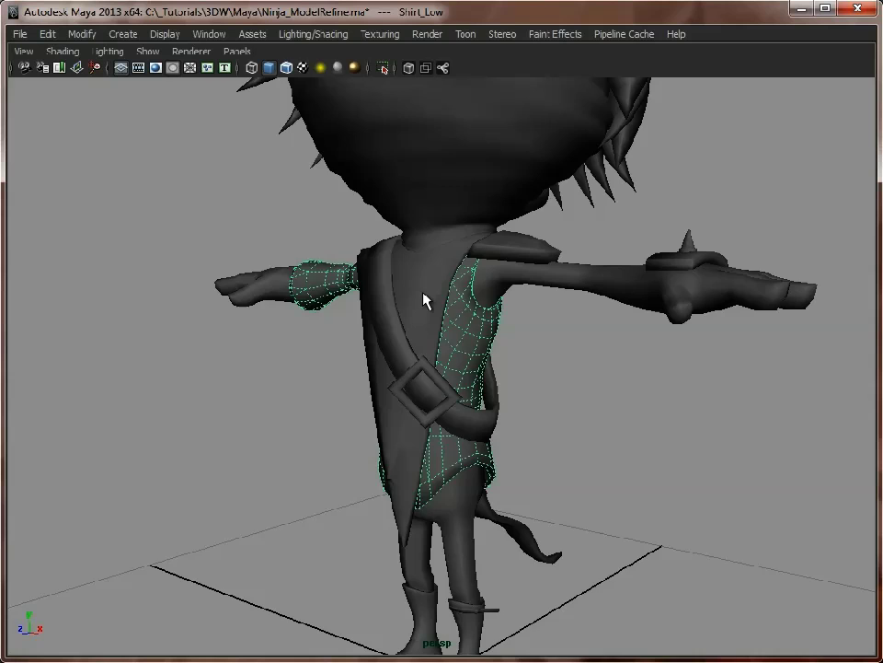
left_click(425, 300)
left_click_drag(426, 300, 562, 433, "alt")
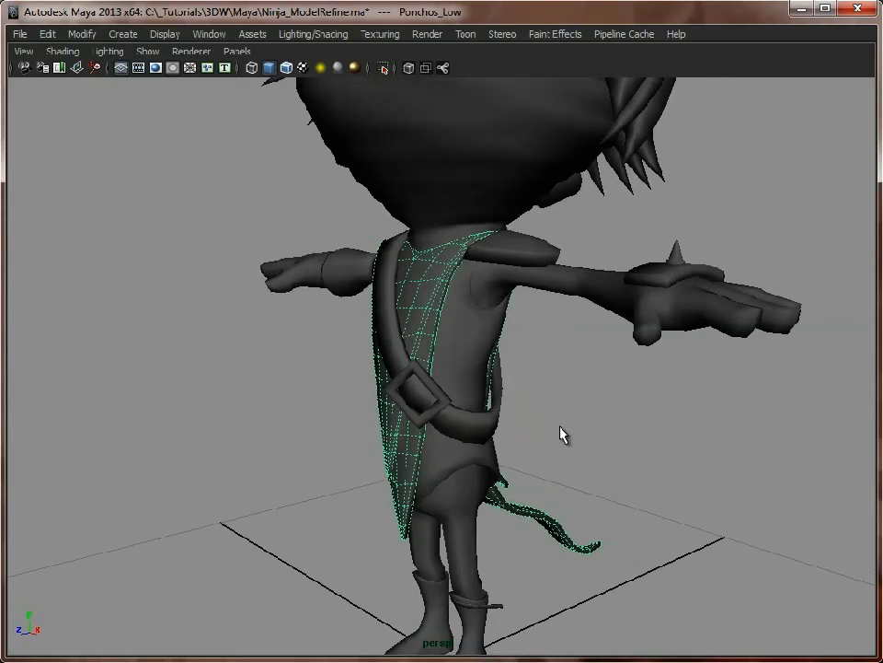
Step: Select the low-resolution arms mesh and inspect the arm and hand topology from several angles
left_click(568, 296)
left_click_drag(385, 295, 460, 350, "alt")
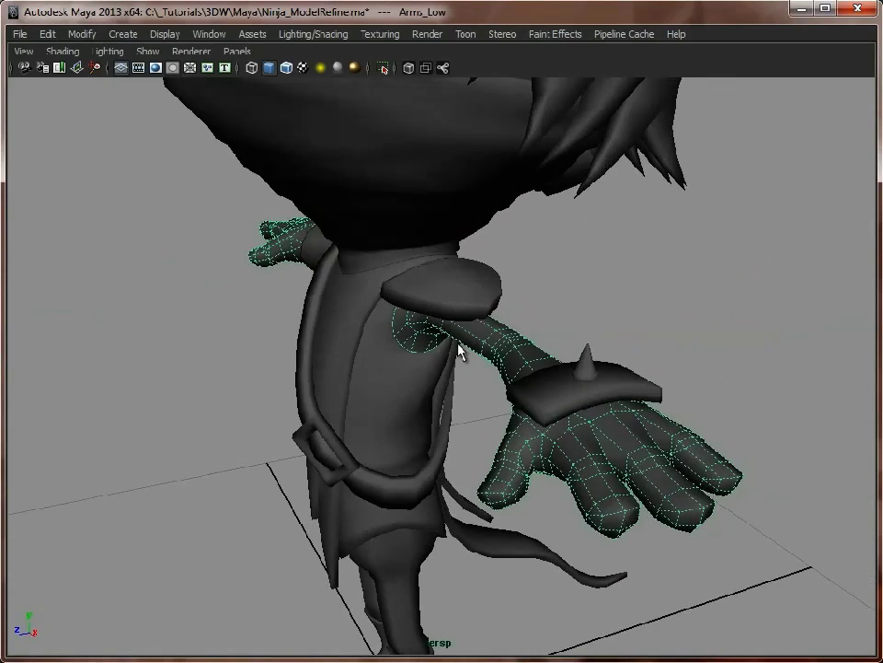
left_click_drag(528, 433, 556, 375, "alt")
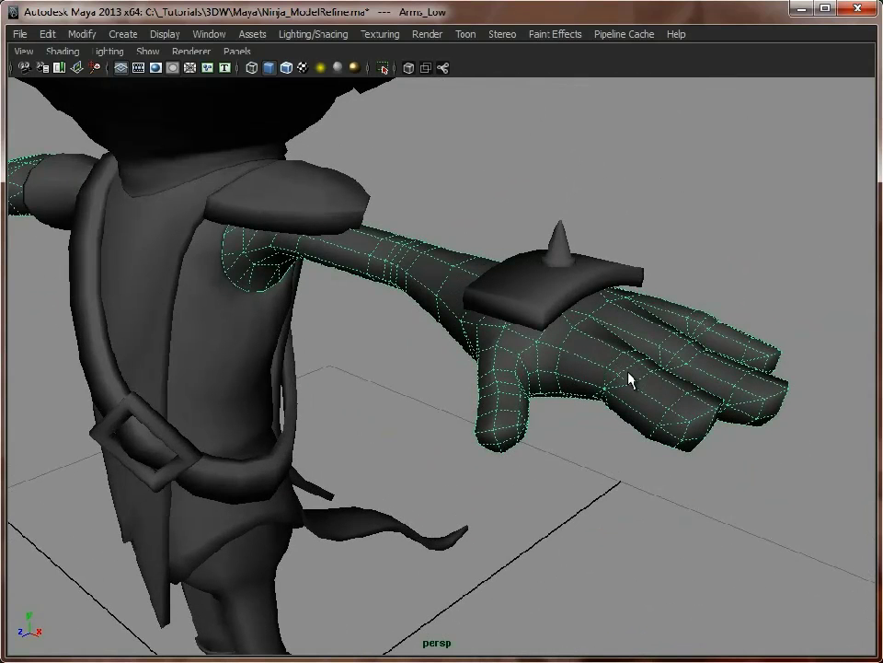
left_click_drag(630, 379, 391, 359, "alt")
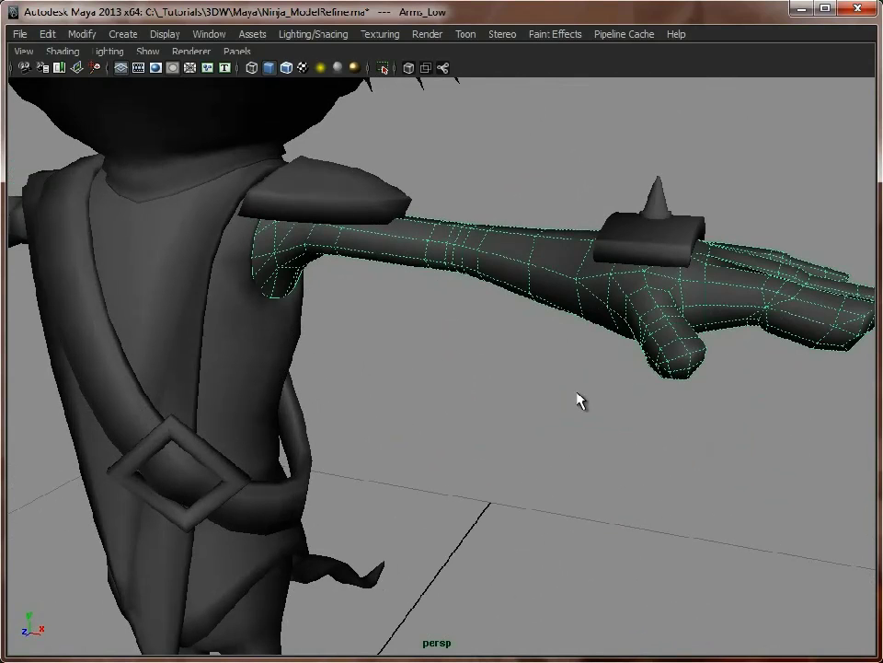
left_click_drag(578, 401, 262, 361, "alt")
Step: Isolate the Shirt_Low mesh in the viewport and frame it
left_click(330, 267)
left_click(387, 309)
left_click_drag(458, 340, 463, 347, "alt")
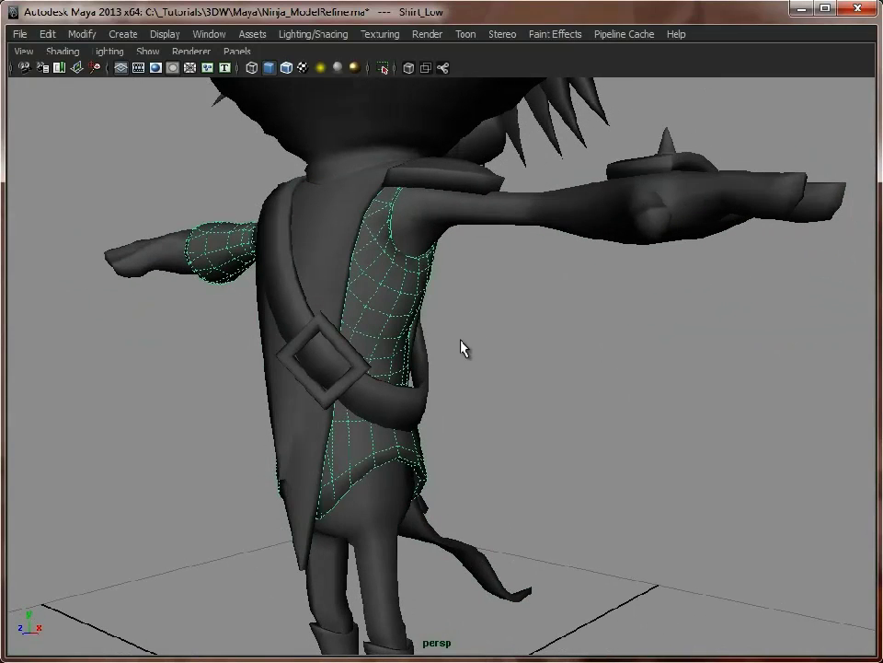
key("shift+i")
key("f")
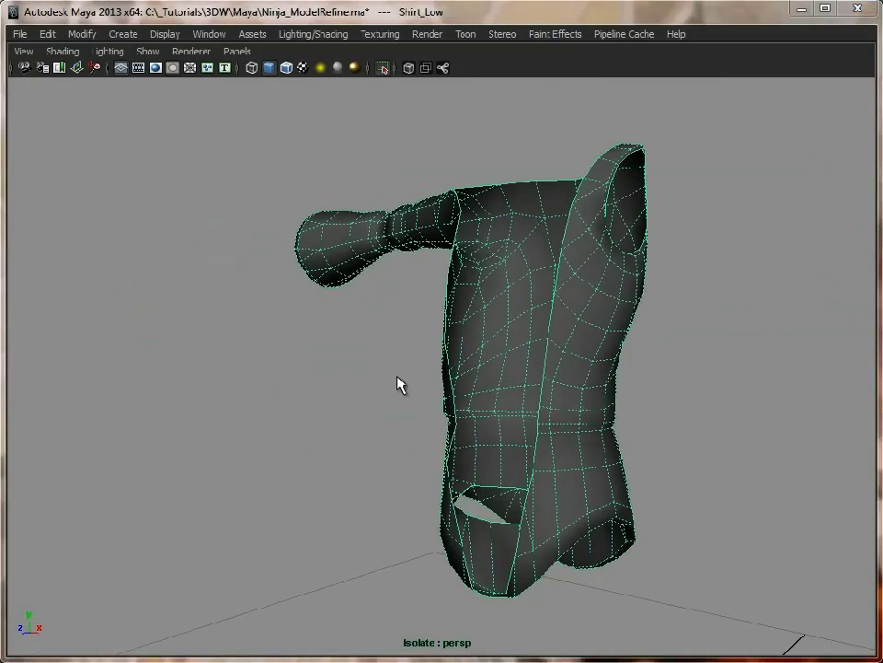
Step: Examine the isolated shirt's sleeve and openings from several angles and return to the full character
left_click(356, 406)
left_click_drag(355, 406, 481, 366, "alt")
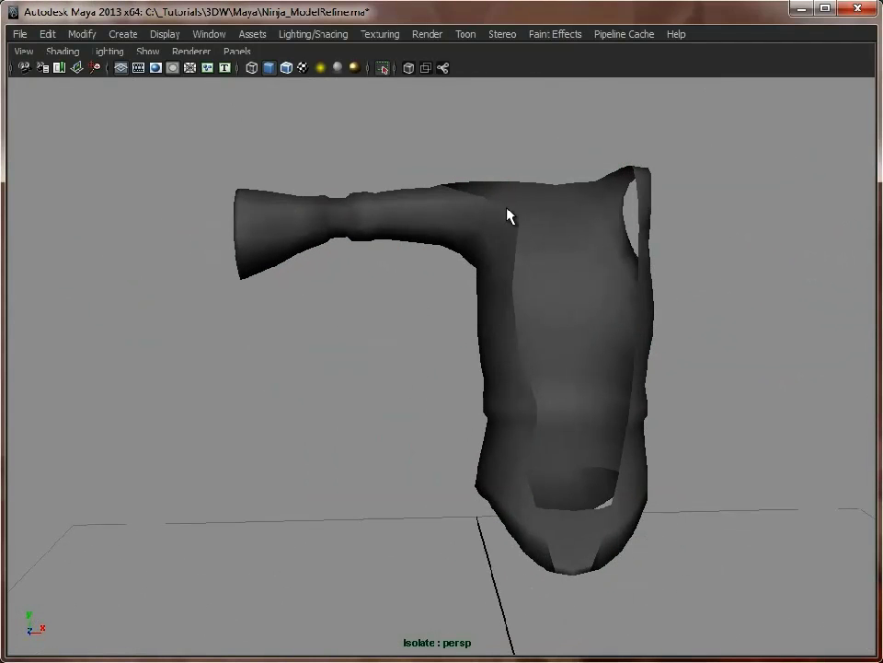
left_click_drag(635, 414, 583, 411, "alt")
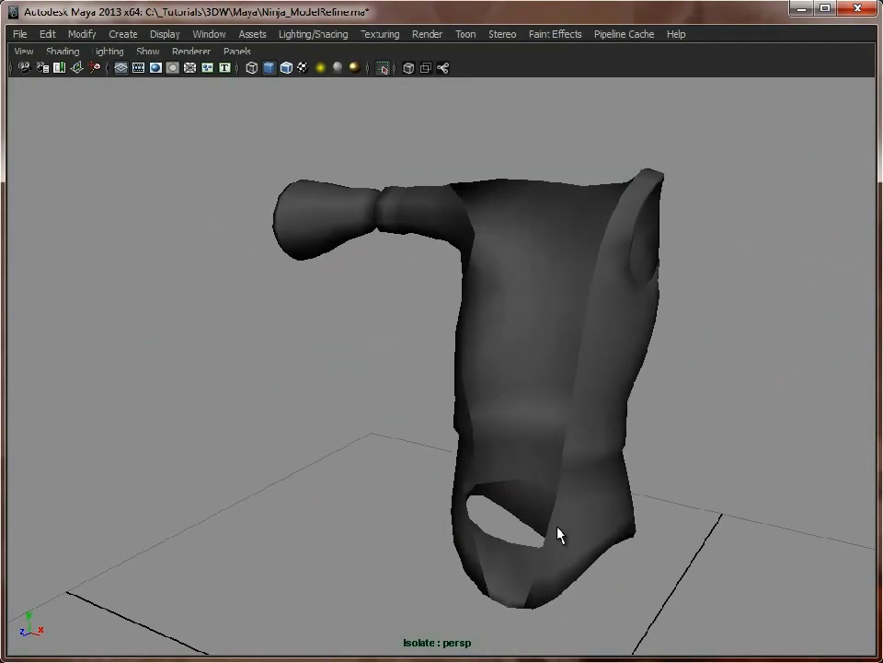
left_click_drag(615, 327, 619, 361, "alt")
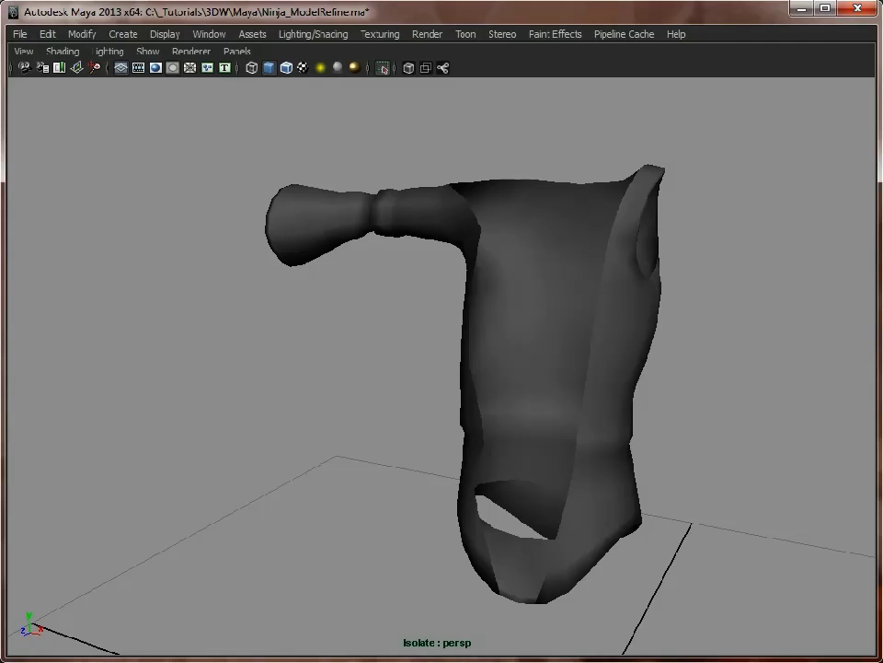
middle_click_drag(589, 302, 539, 301, "alt")
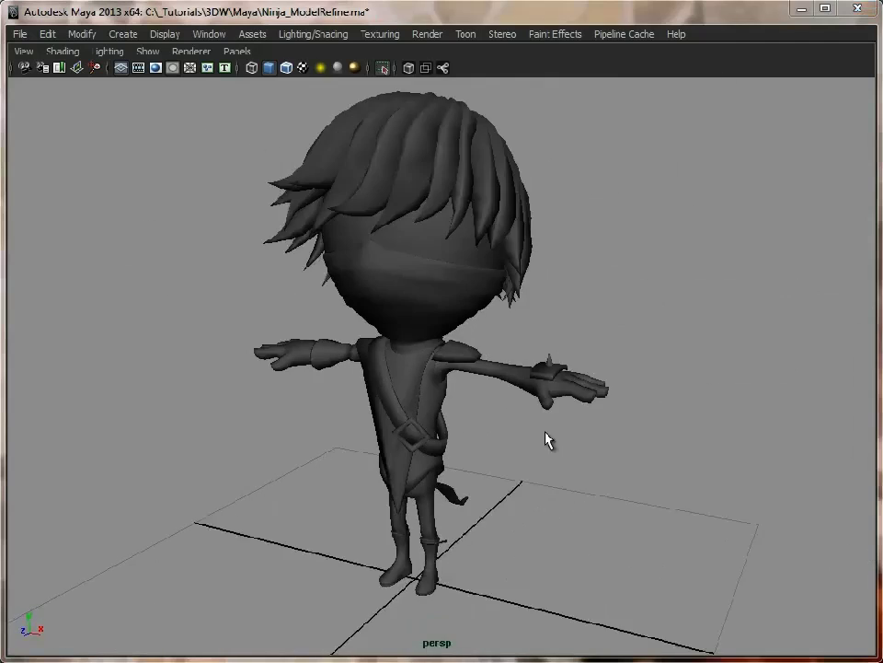
Step: Select the poncho and the shirt beneath it in turn to compare the two layered torso meshes
left_click_drag(549, 438, 404, 438, "alt")
right_click_drag(404, 438, 664, 452, "alt")
left_click_drag(664, 452, 520, 424, "alt")
right_click_drag(520, 424, 572, 425, "alt")
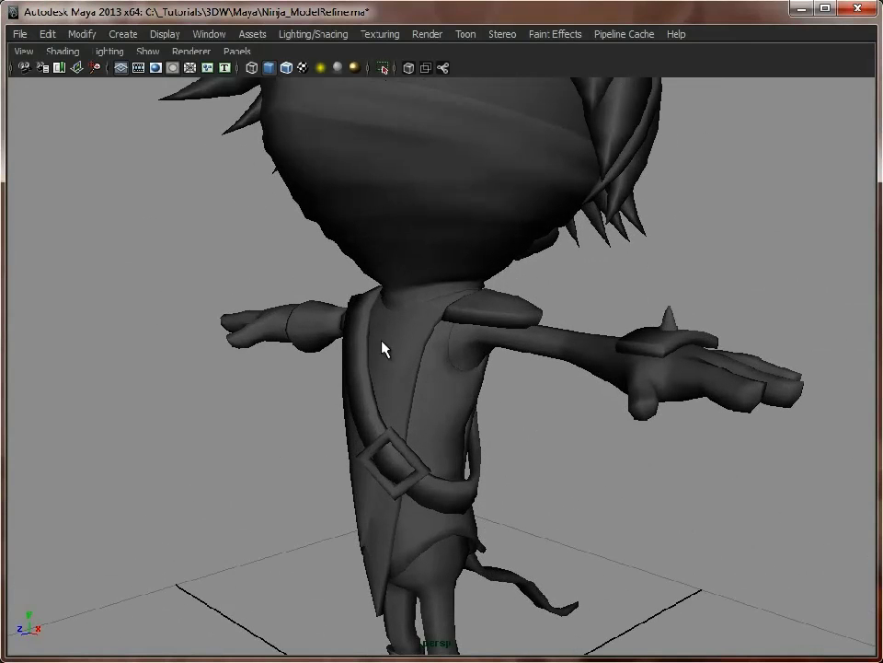
left_click(402, 339)
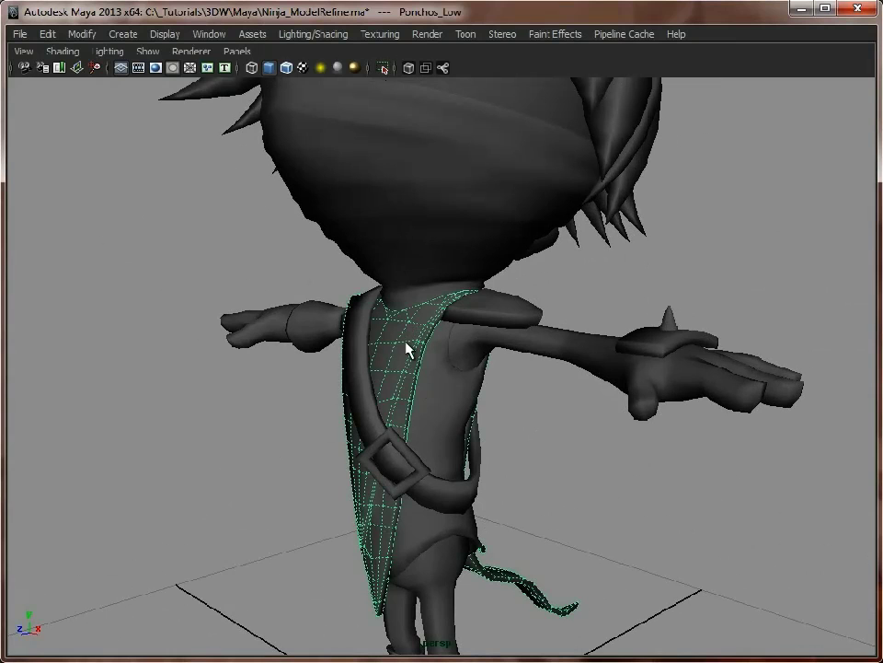
left_click(452, 402)
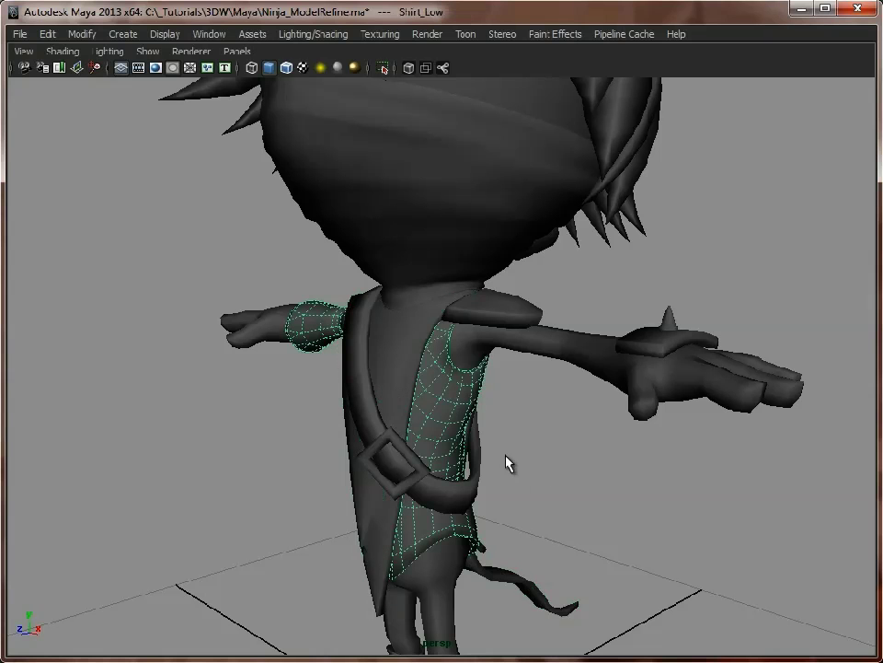
Step: Select the Ponchos_Low mesh and examine its gap to the shirt from the side and front
middle_click_drag(413, 353, 413, 280, "alt")
middle_click_drag(389, 471, 415, 440, "alt")
right_click_drag(416, 440, 460, 448, "alt")
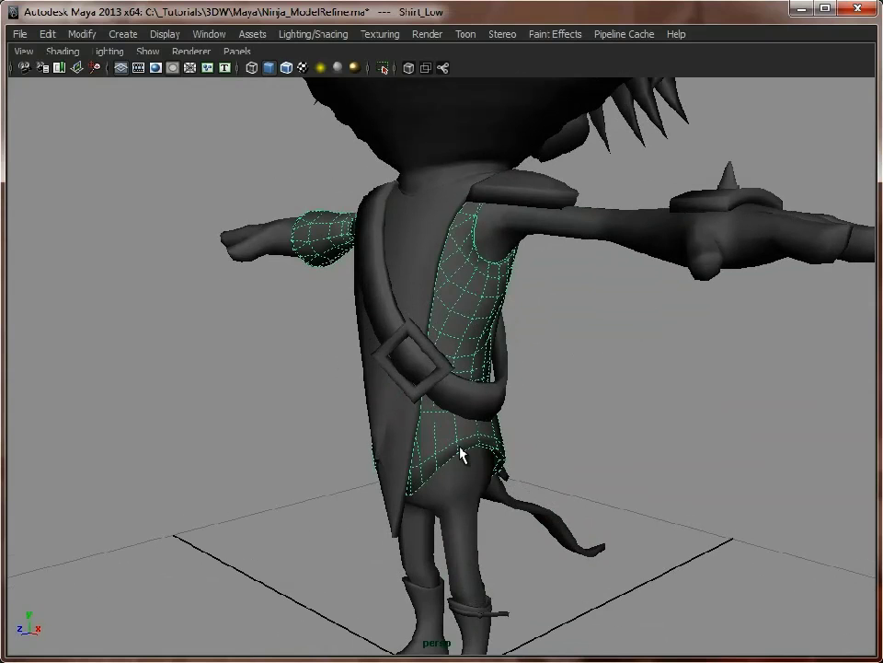
left_click(405, 286)
left_click_drag(290, 359, 541, 333, "alt")
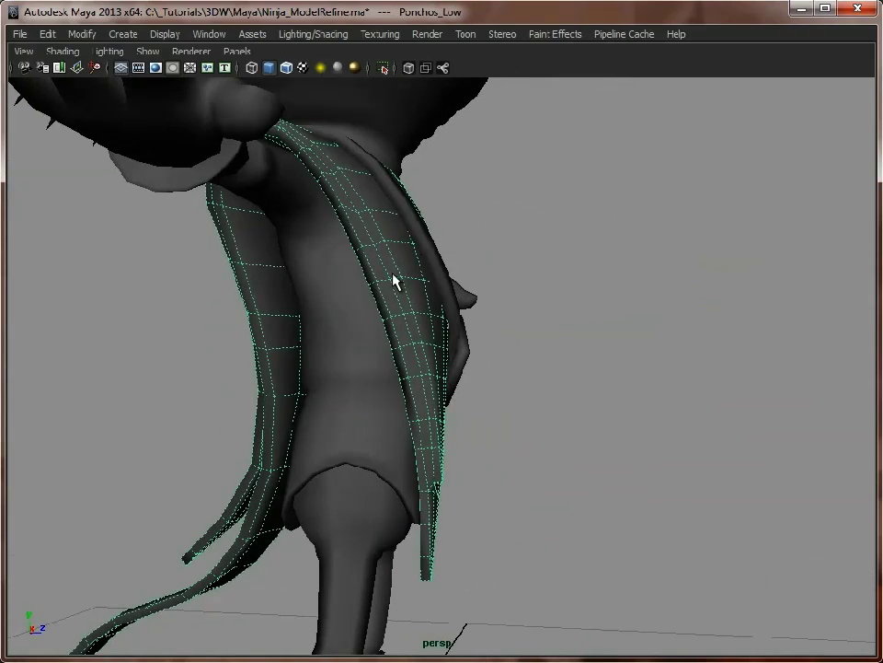
left_click_drag(447, 340, 413, 268, "alt")
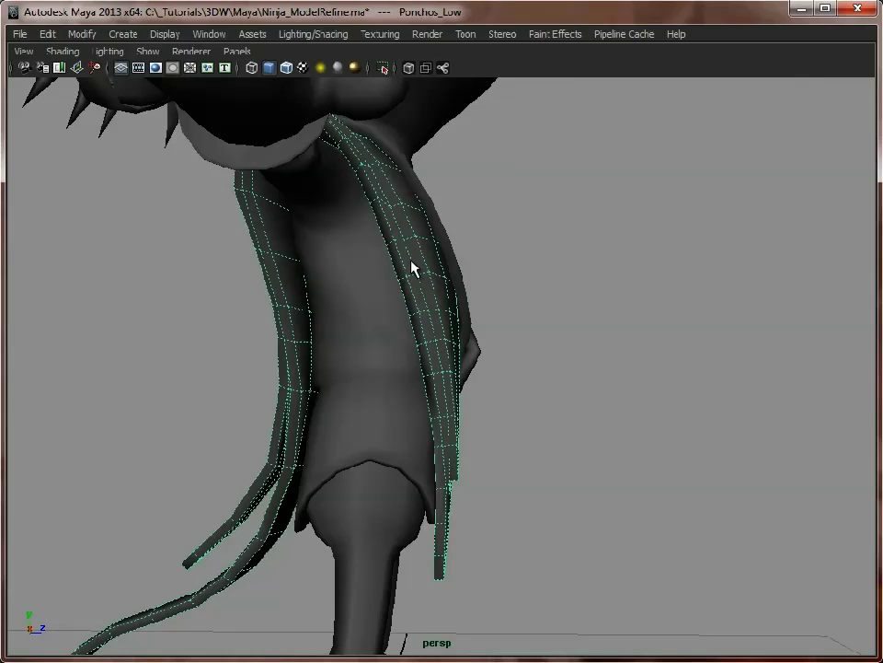
left_click_drag(588, 391, 512, 433, "alt")
right_click_drag(499, 427, 418, 384, "alt")
left_click_drag(481, 386, 423, 385, "alt")
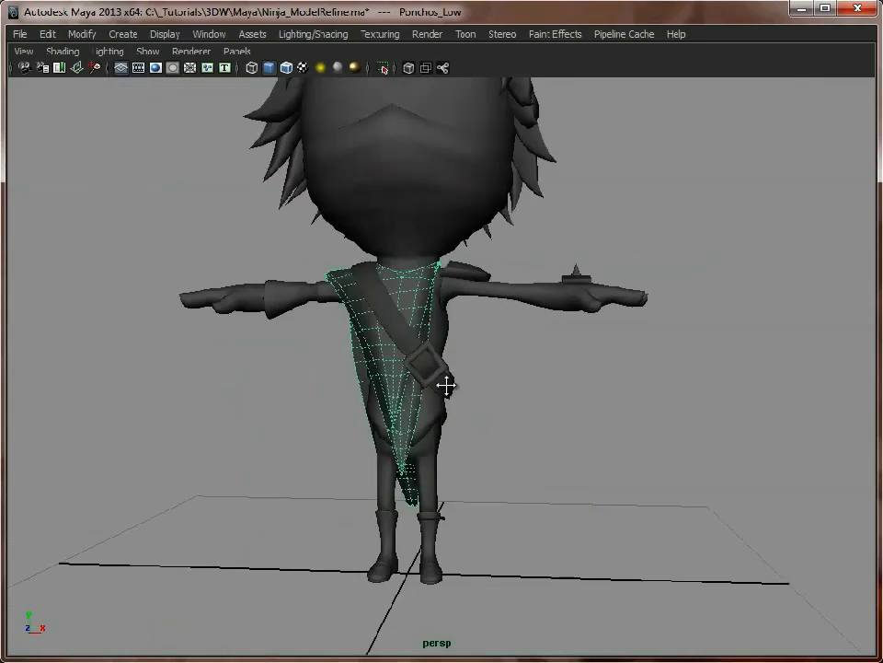
Step: Select the head and boots meshes in turn to review the character's separate parts, and clear the selection
middle_click_drag(446, 385, 433, 429, "alt")
right_click_drag(432, 428, 402, 377, "alt")
left_click(410, 319)
left_click(434, 204)
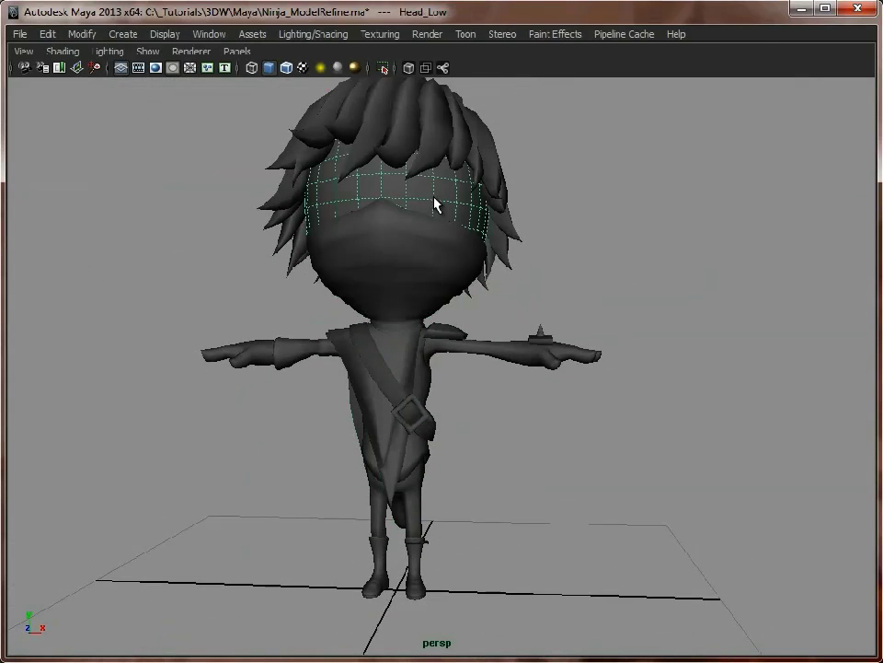
left_click_drag(415, 337, 434, 572, "alt")
left_click(448, 549)
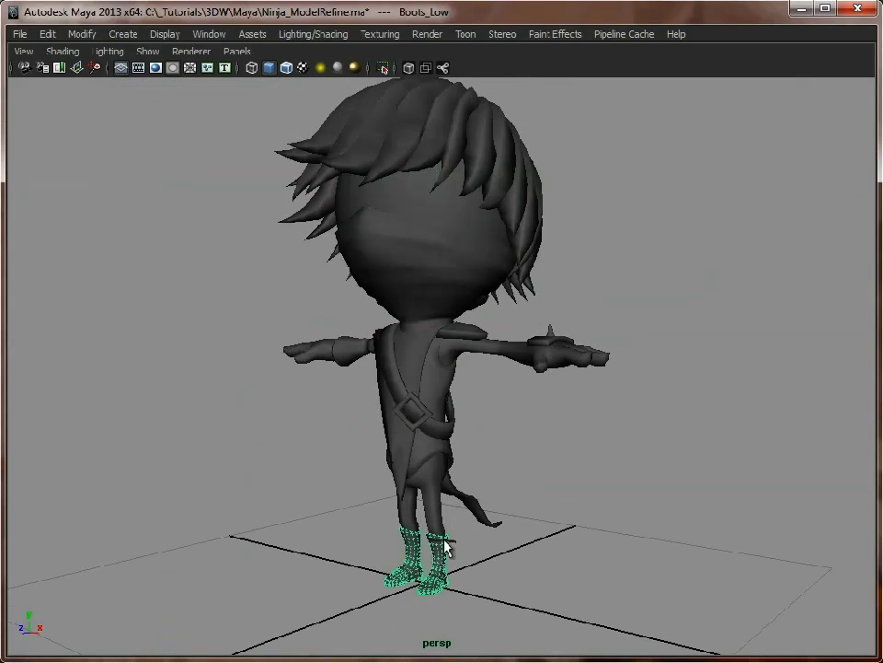
left_click(416, 284)
middle_click_drag(416, 287, 404, 345, "alt")
right_click_drag(300, 305, 490, 311, "alt")
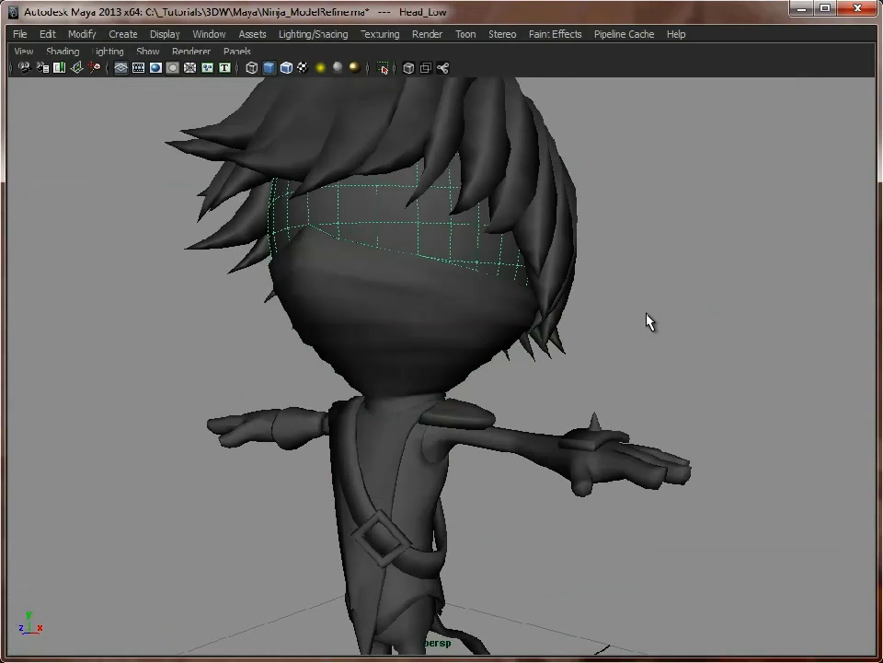
left_click(685, 408)
scroll(502, 339, "down", 5)
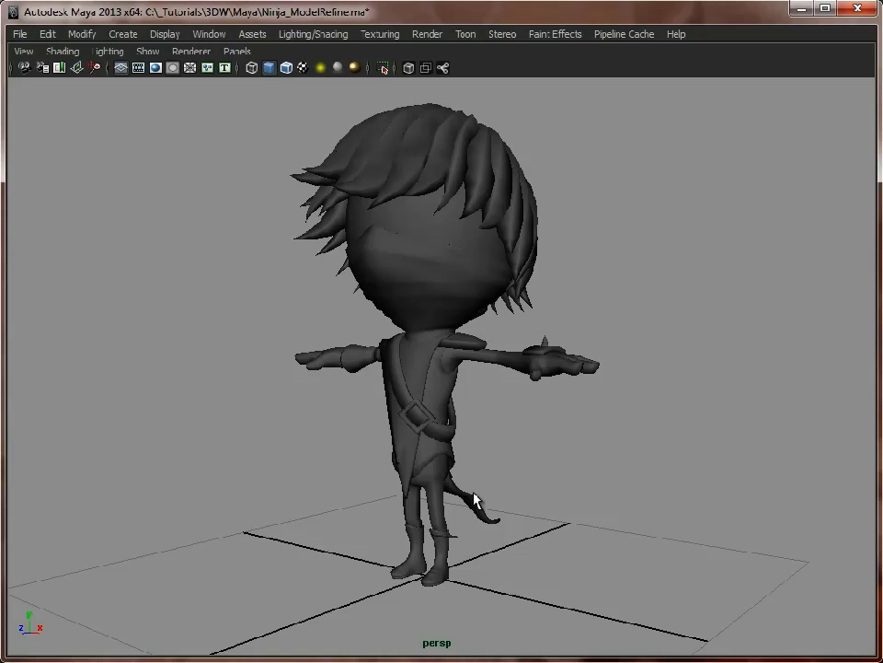
Step: Select the Shirt_Low mesh on the full character and bring the torso into close view
left_click_drag(479, 509, 540, 411, "alt")
left_click(509, 360)
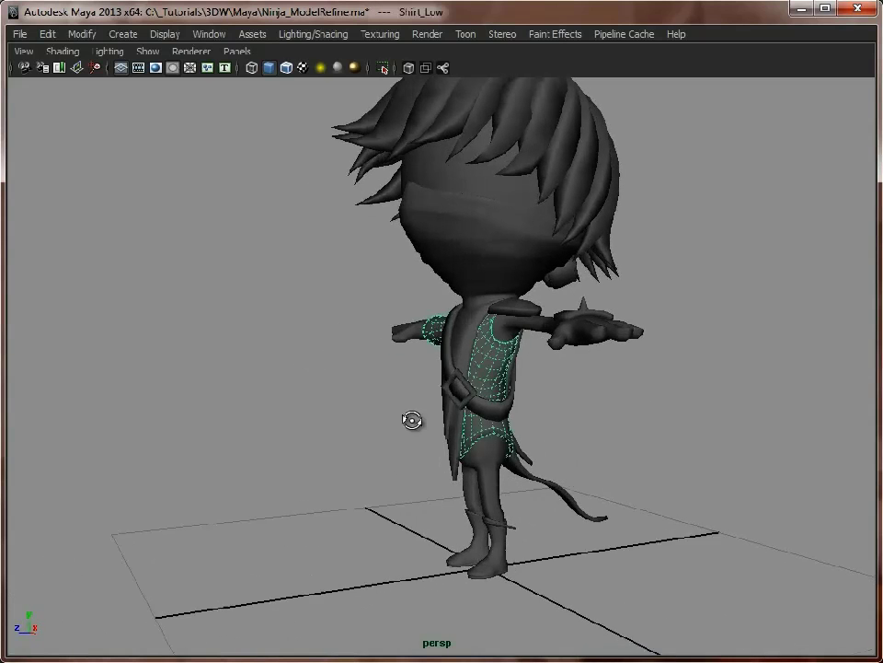
left_click_drag(412, 417, 527, 437, "alt")
right_click_drag(525, 430, 637, 398, "alt")
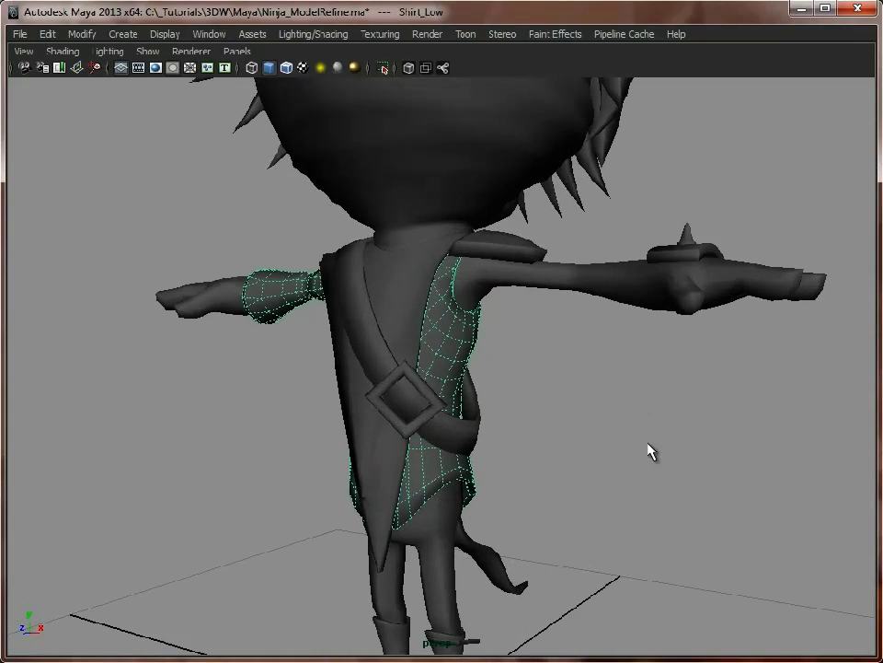
Step: Assign a new Blinn material to the Shirt_Low mesh, then clear the selection and close the material's attributes
left_click_drag(649, 446, 436, 407, "alt")
middle_click_drag(436, 407, 434, 322, "alt")
right_click_drag(434, 321, 650, 329, "alt")
left_click(651, 339)
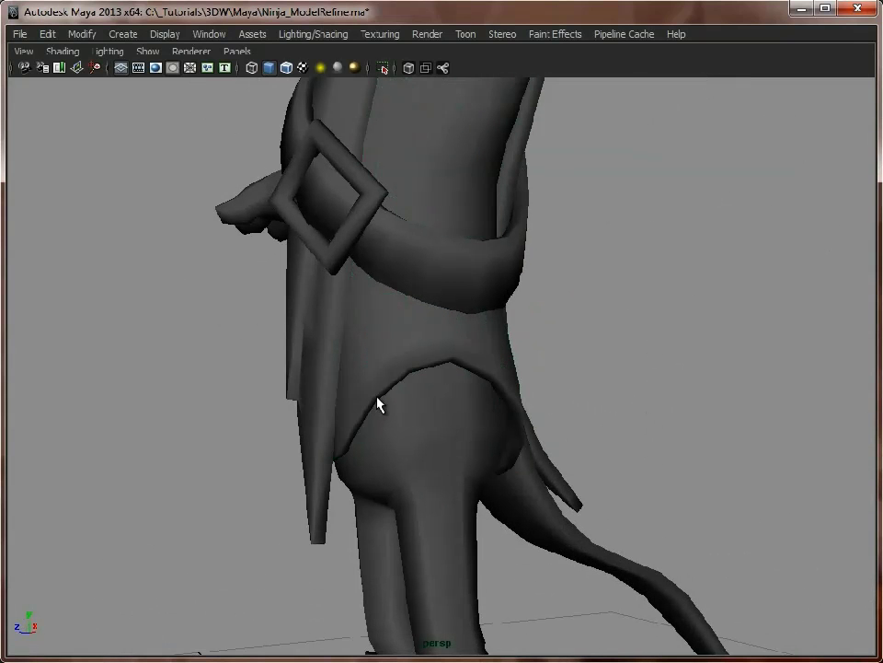
left_click_drag(502, 401, 524, 411, "alt")
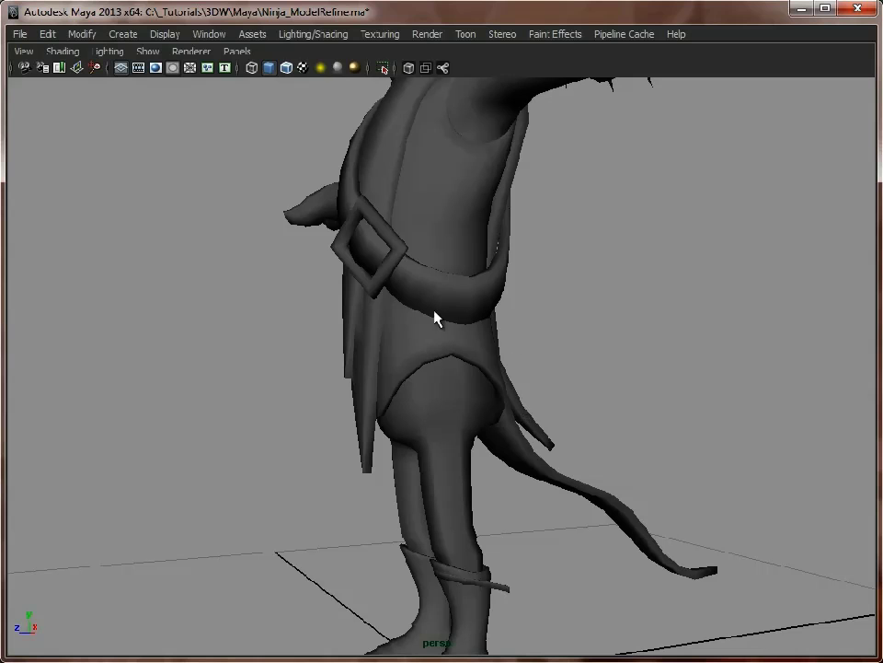
left_click(446, 229)
right_click_drag(443, 180, 564, 442)
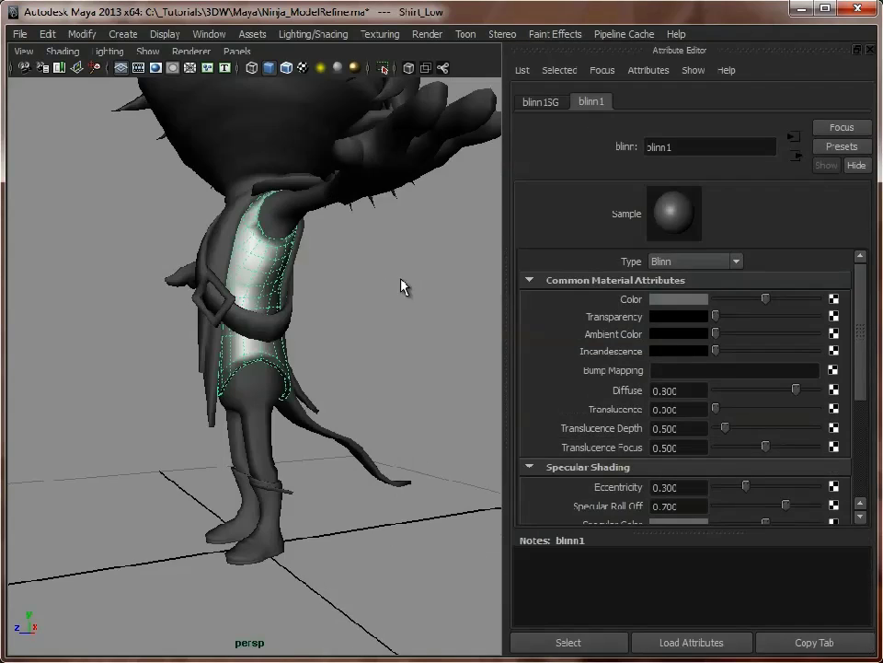
middle_click_drag(337, 272, 369, 367, "alt")
left_click(394, 410)
left_click_drag(394, 411, 322, 419, "alt")
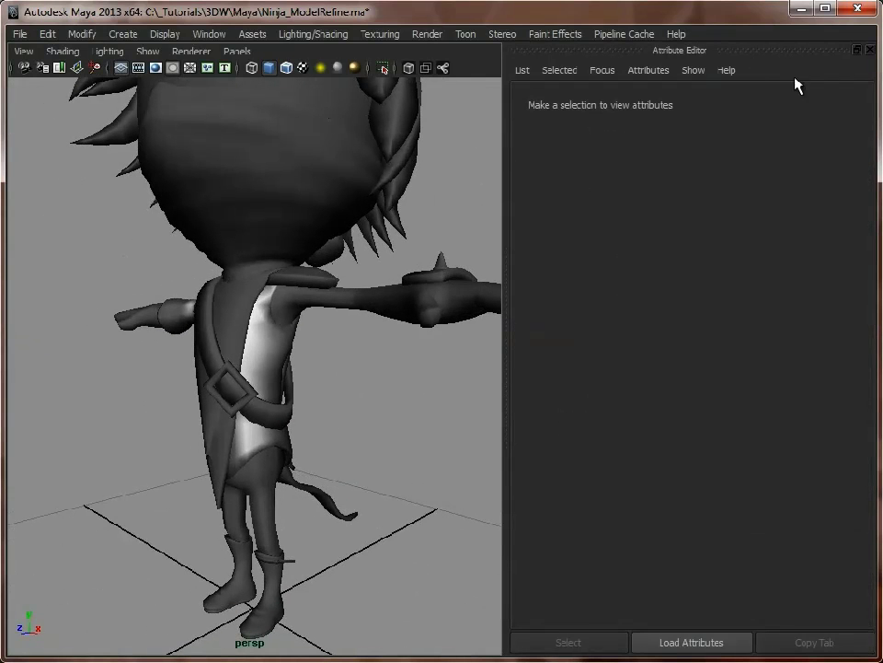
left_click(870, 50)
Step: Open the Transfer Maps window and resize and place it so the character stays visible beside it
scroll(586, 457, "down", 3)
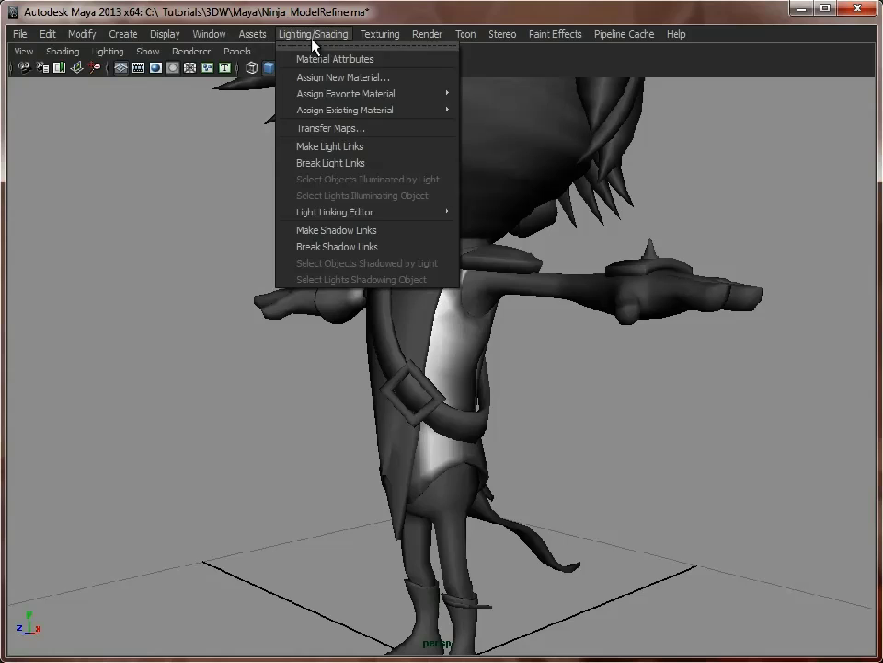
left_click(326, 128)
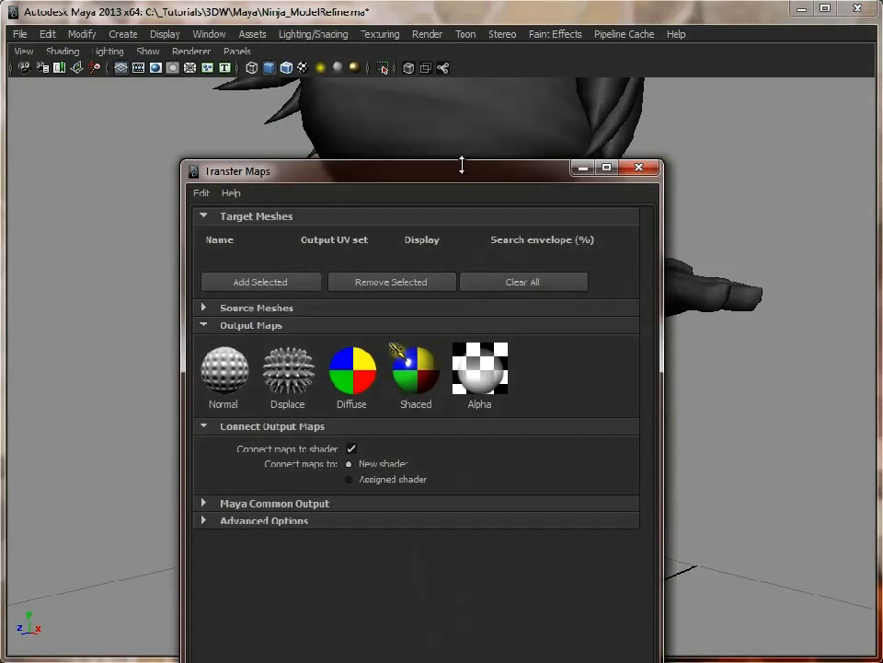
left_click_drag(462, 165, 651, 39)
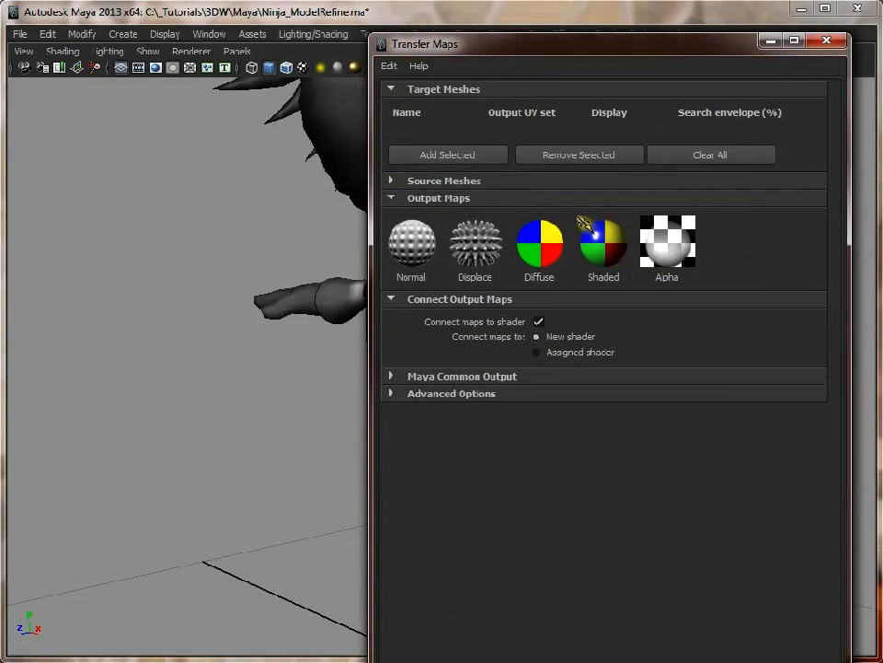
left_click_drag(838, 662, 838, 642)
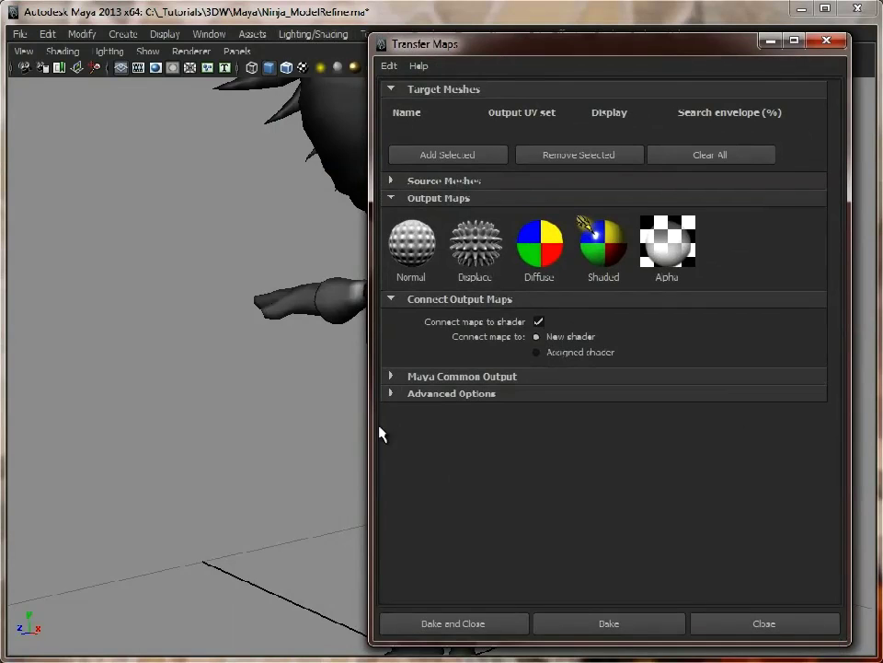
left_click_drag(370, 426, 406, 426)
mouse_move(599, 43)
left_mouse_down()
mouse_move(623, 41)
mouse_move(614, 40)
left_mouse_up()
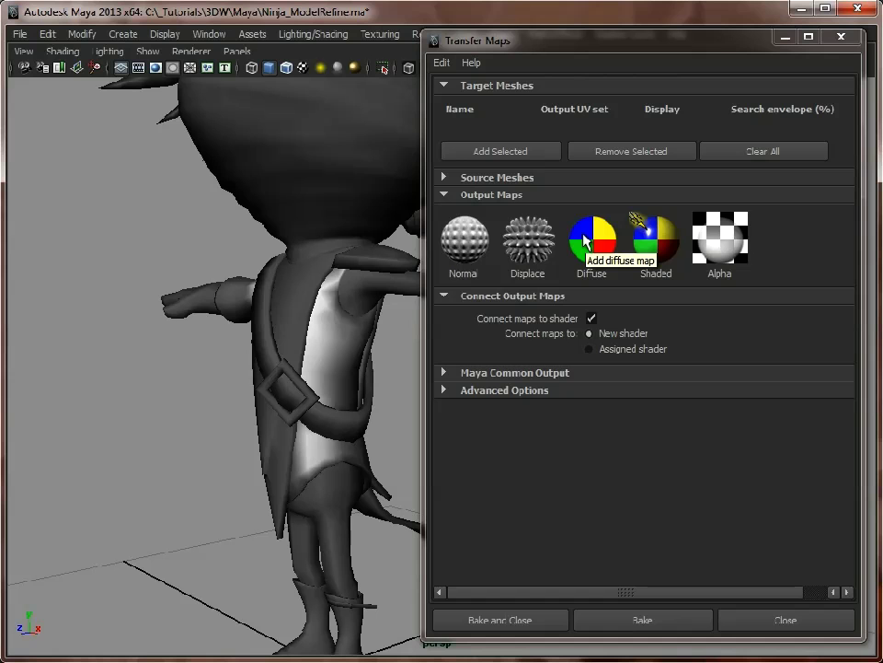
Step: Select the Shirt_Low mesh on the character and add it as the target mesh for the map transfer
left_click(336, 334)
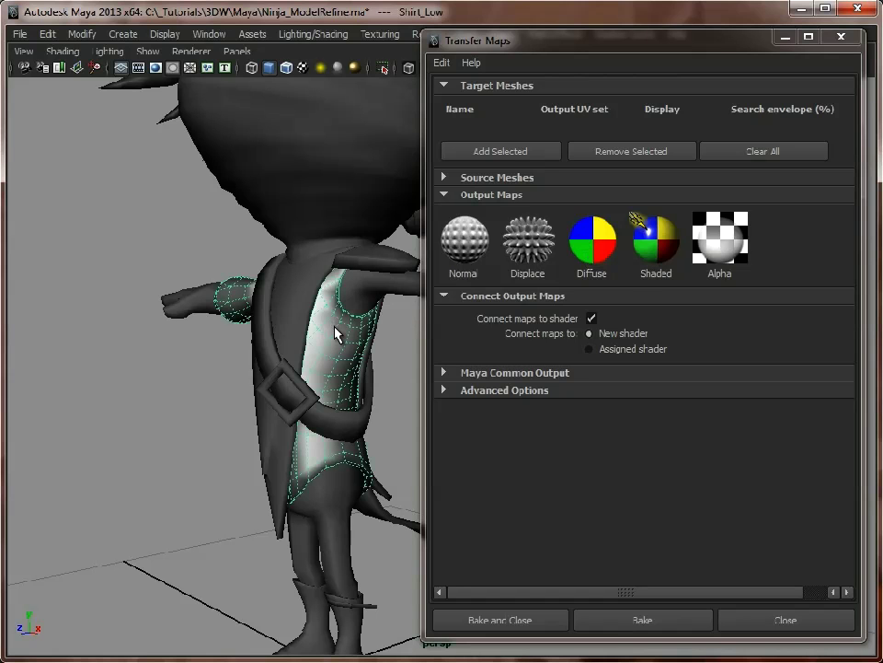
middle_click_drag(333, 331, 297, 334, "alt")
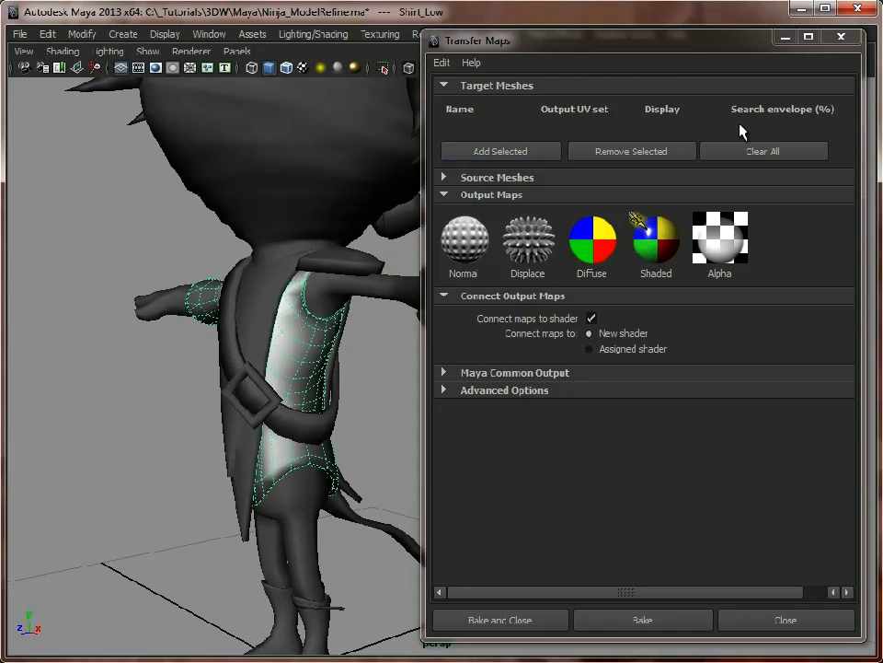
left_click(516, 151)
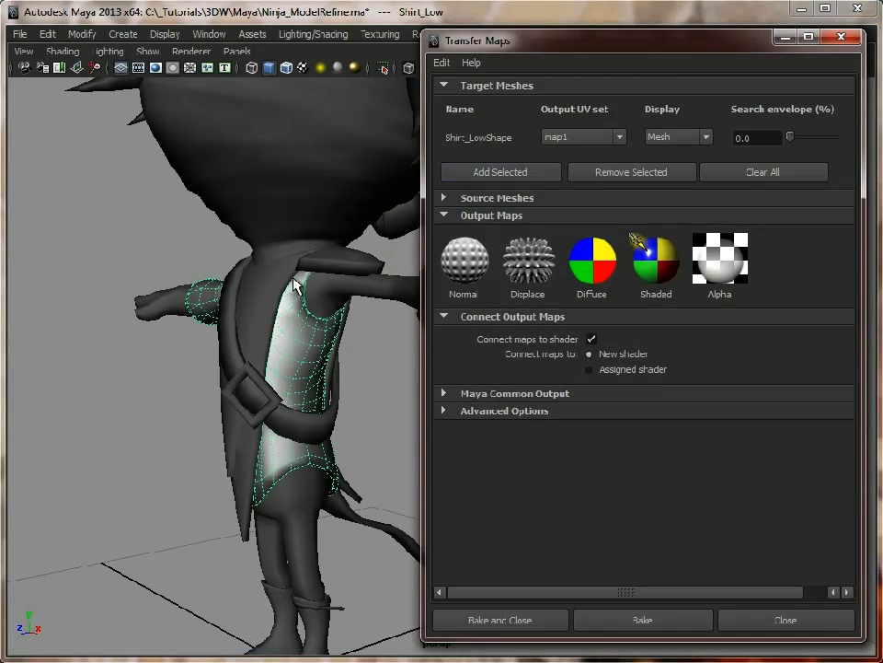
Step: Find Shirt_High in the Outliner's Source group, add it as the source mesh for the transfer, and close the Outliner
left_click(211, 34)
left_click(223, 269)
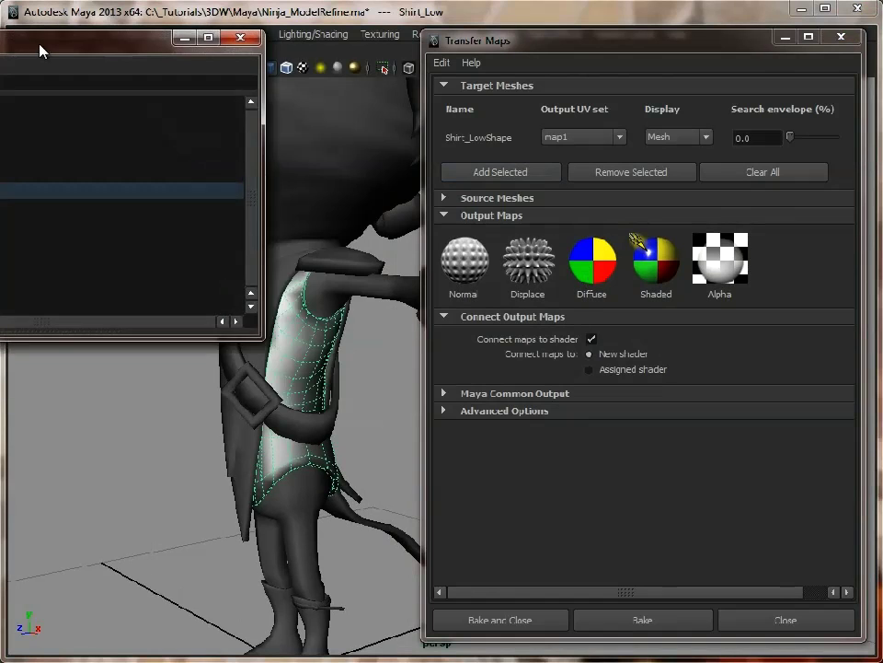
left_click_drag(39, 45, 261, 115)
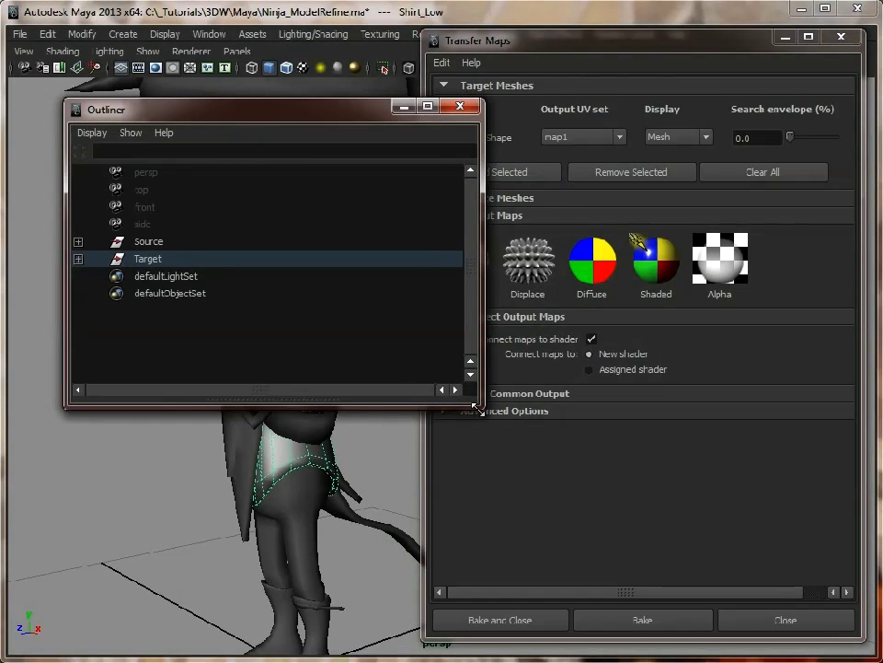
left_click_drag(478, 406, 372, 589)
left_click(79, 259)
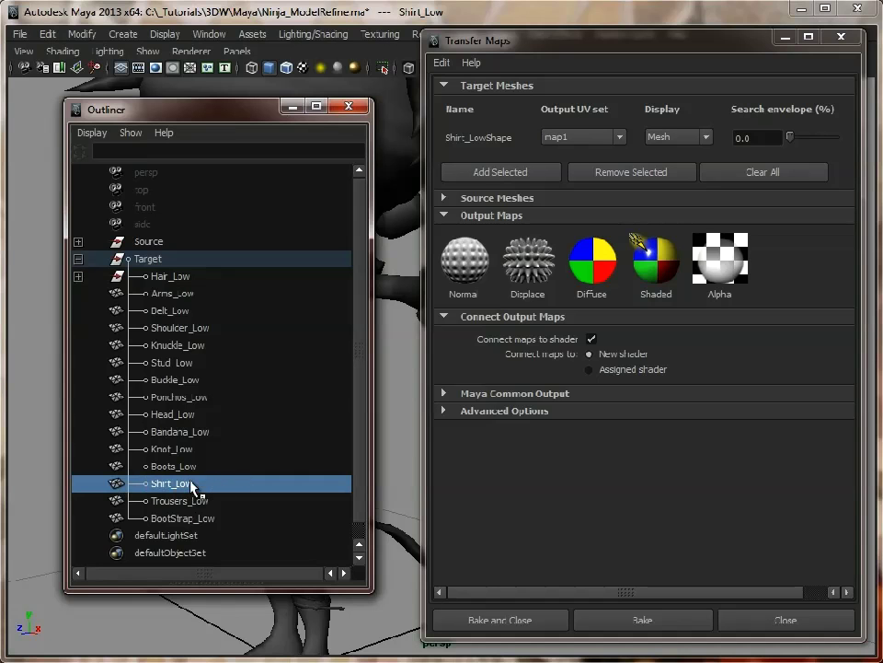
left_click(78, 258)
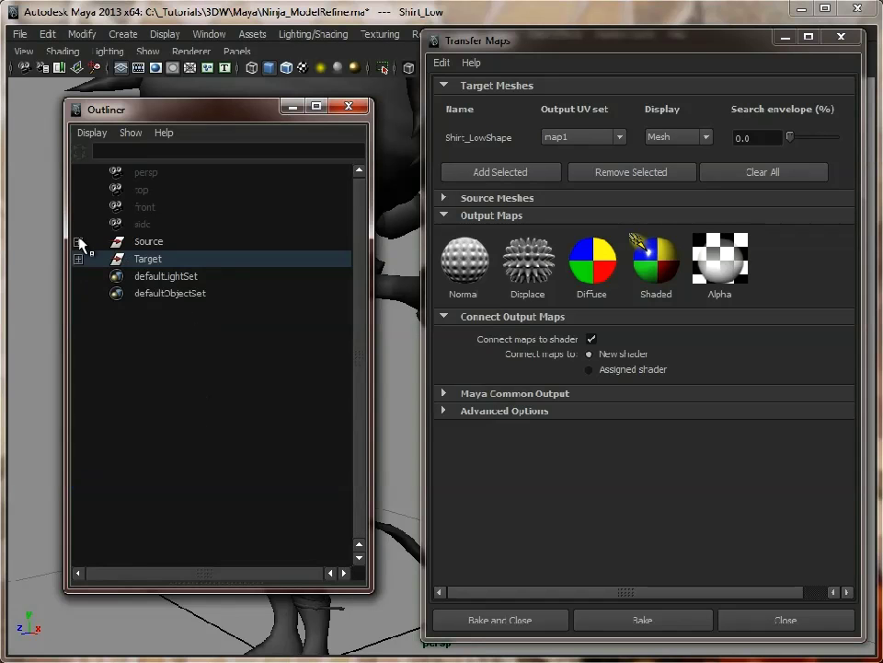
left_click(79, 241)
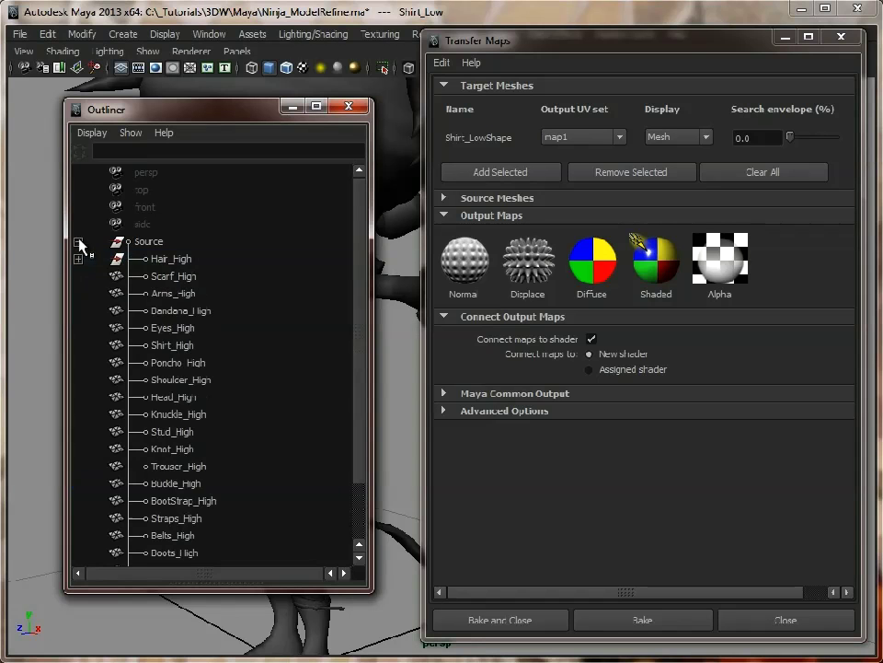
left_click(189, 347)
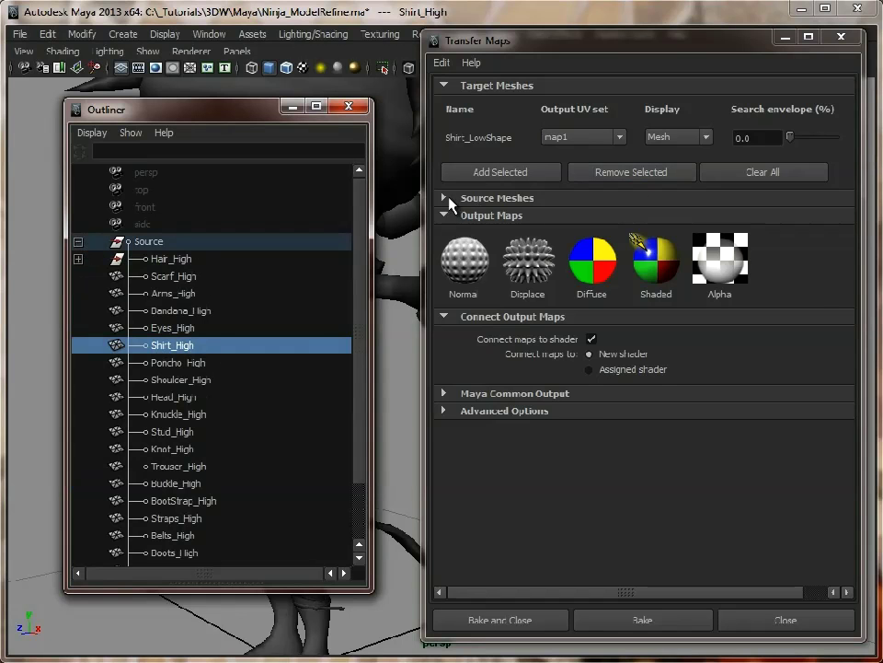
left_click(447, 201)
left_click(479, 276)
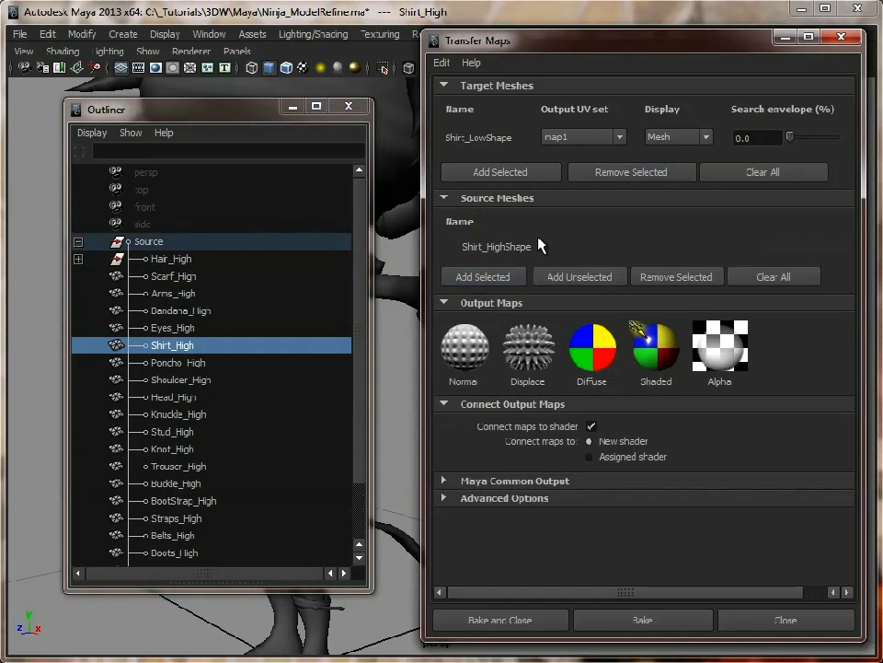
left_click(349, 106)
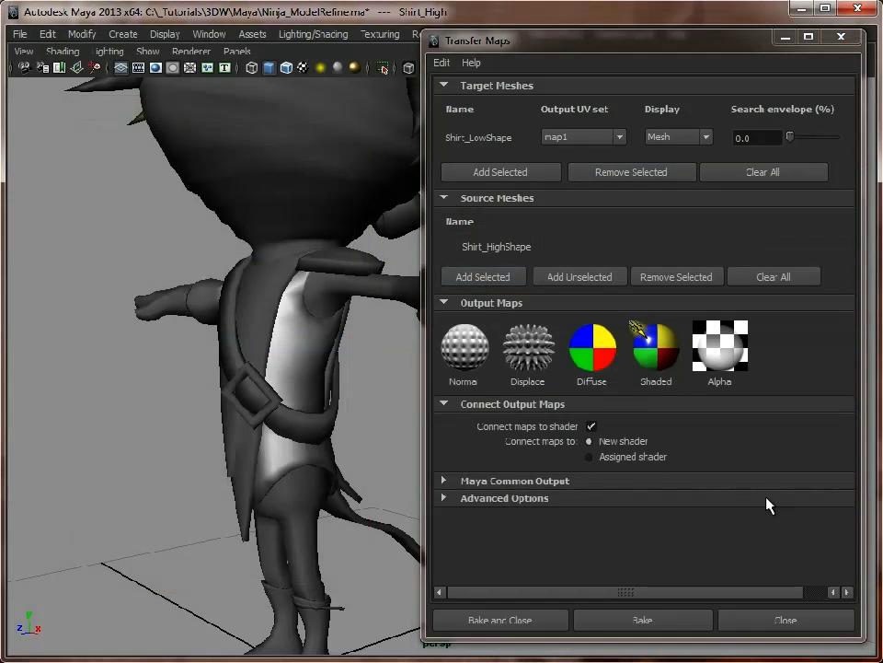
Step: Connect the output maps to the assigned shader, with a map size of 1024 x 1024 and Preview (1x1) sampling quality
left_click(645, 462)
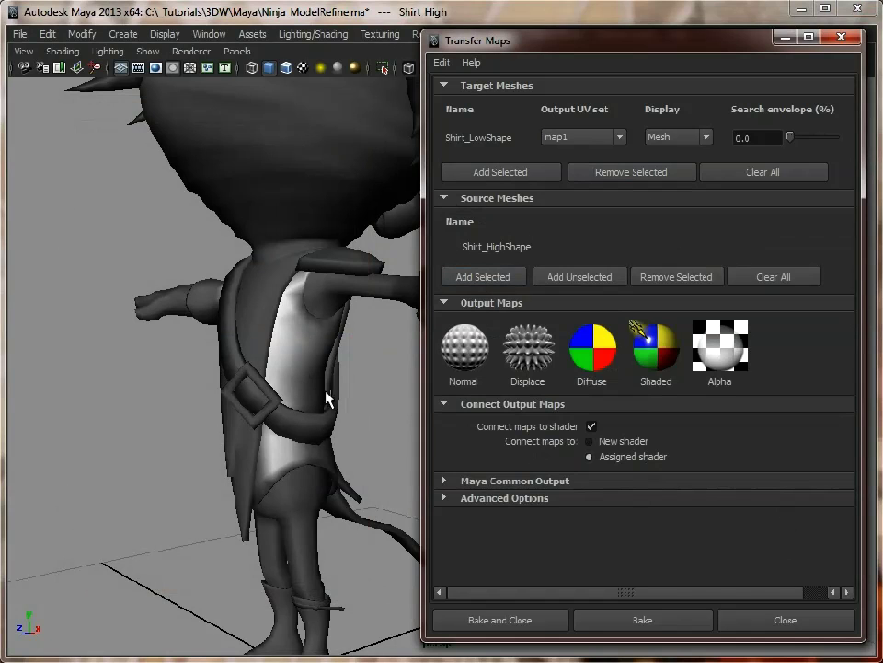
left_click(444, 480)
scroll(733, 461, "down", 3)
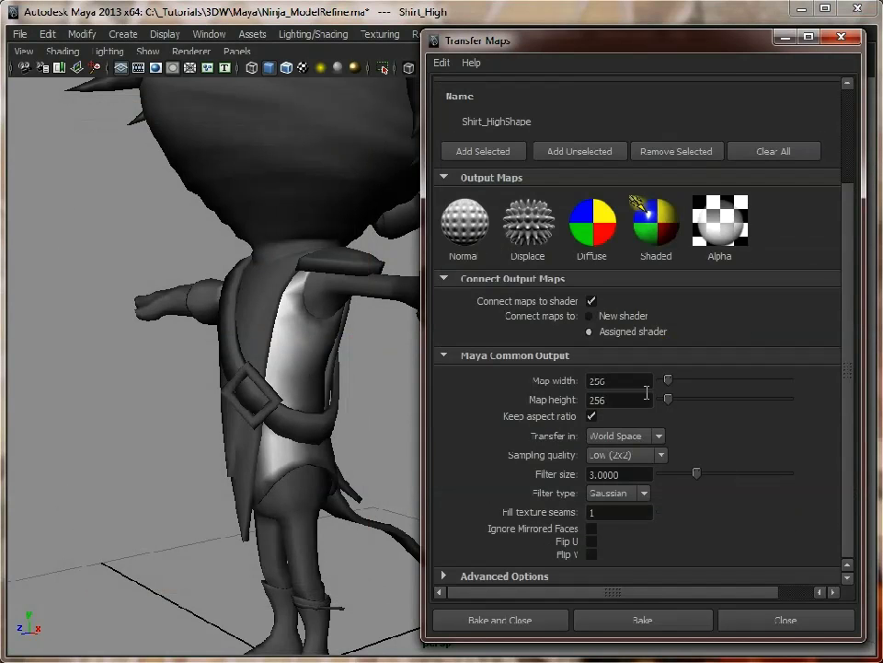
double_click(629, 379)
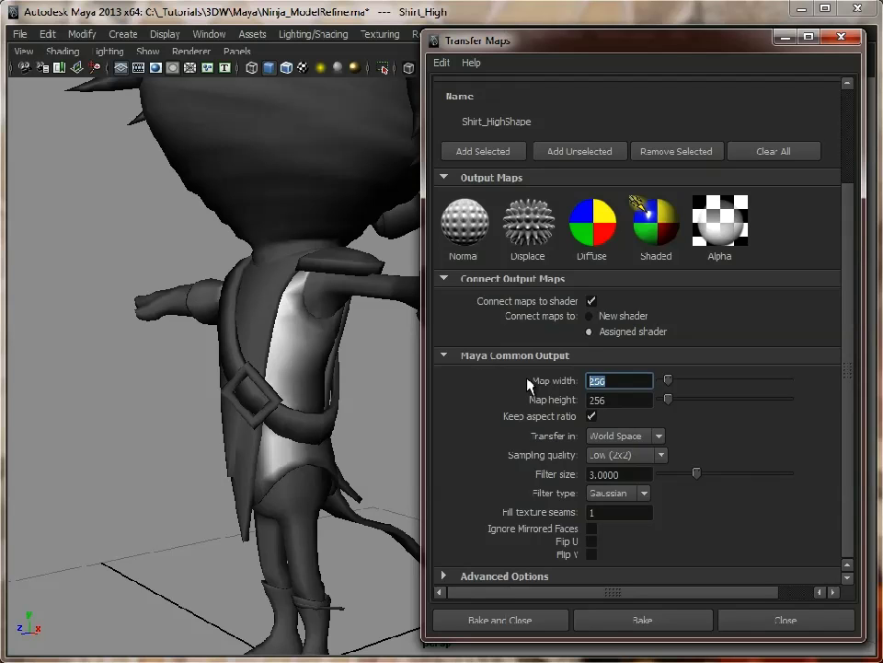
type("1024")
key("Tab")
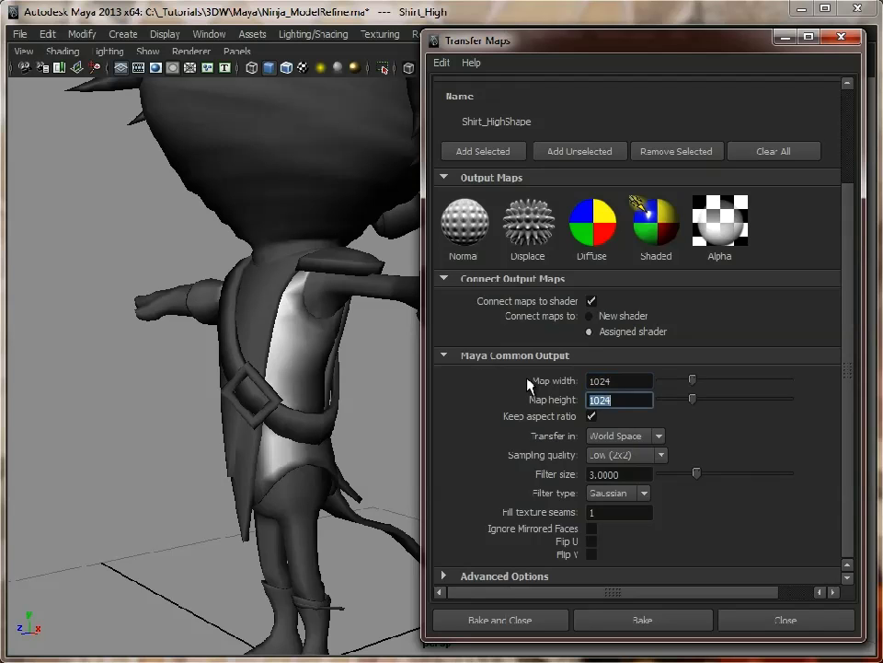
left_click(621, 455)
left_click(627, 467)
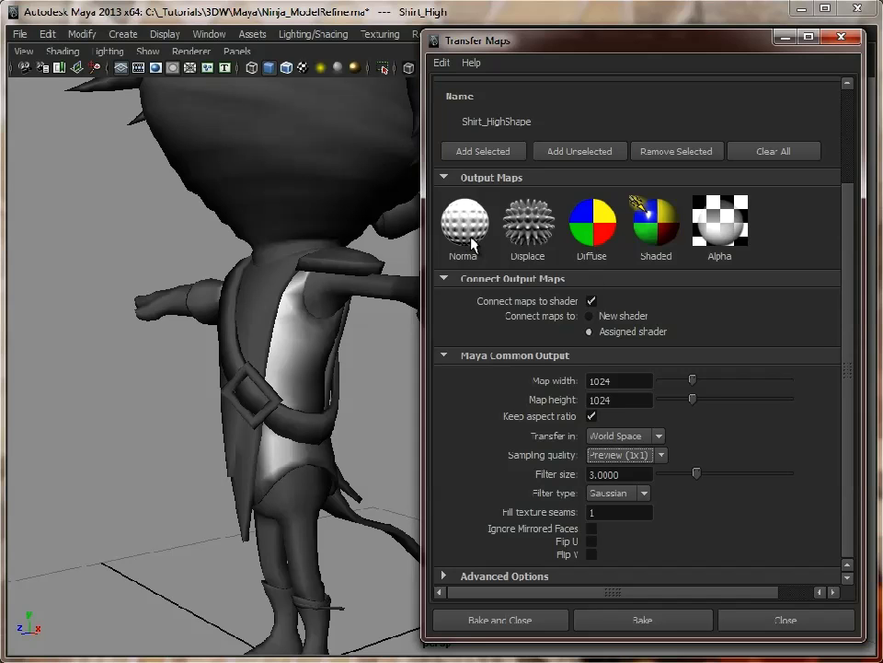
Step: Add a normal map to the output maps and set its file format to Targa (tga)
left_click(468, 229)
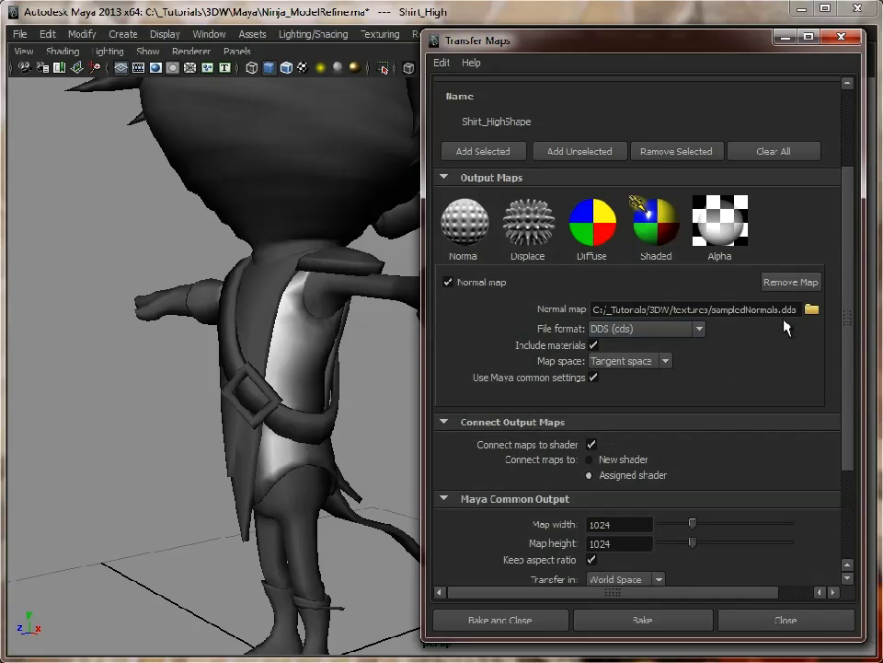
left_click(700, 330)
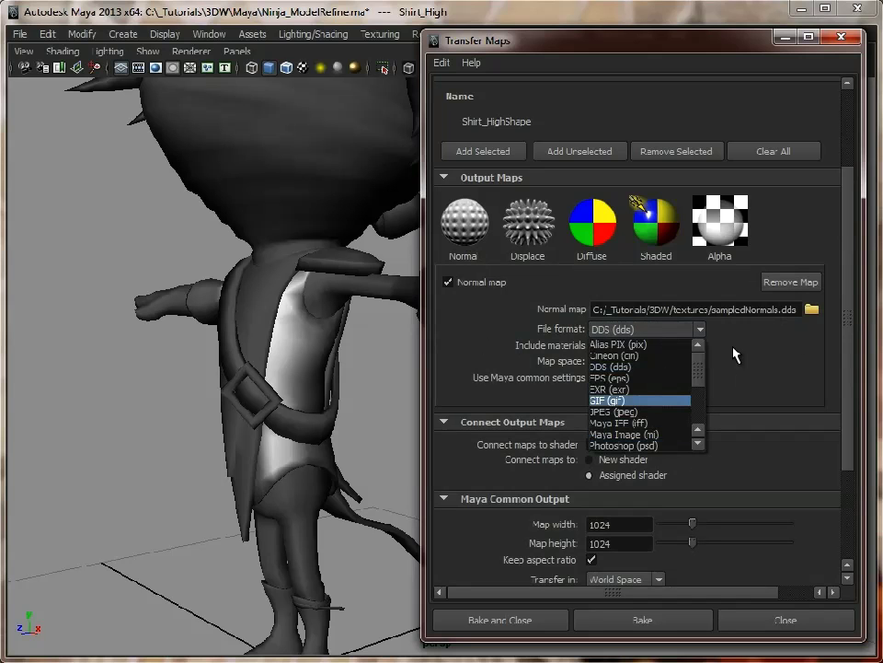
left_click_drag(700, 378, 698, 416)
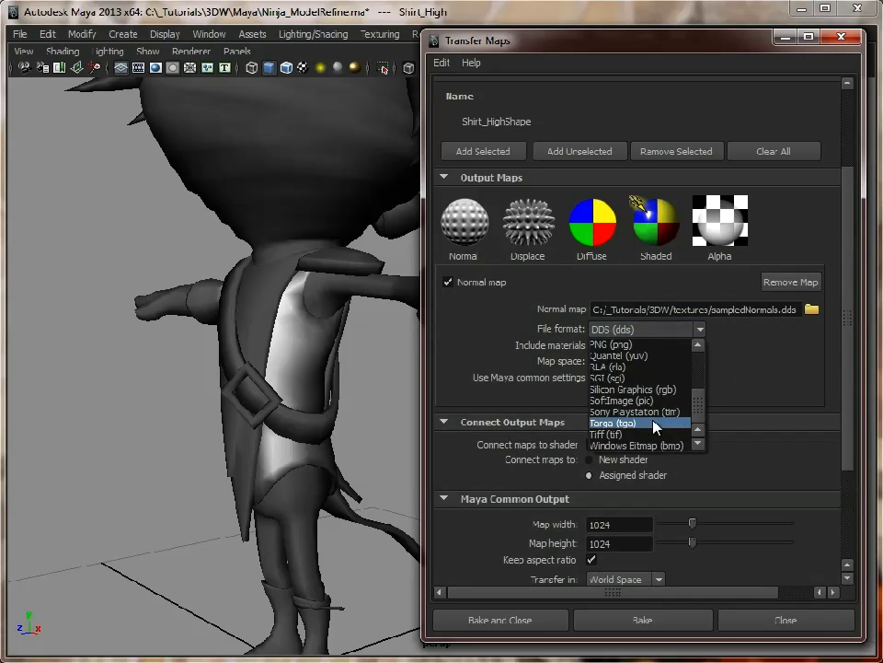
left_click(655, 423)
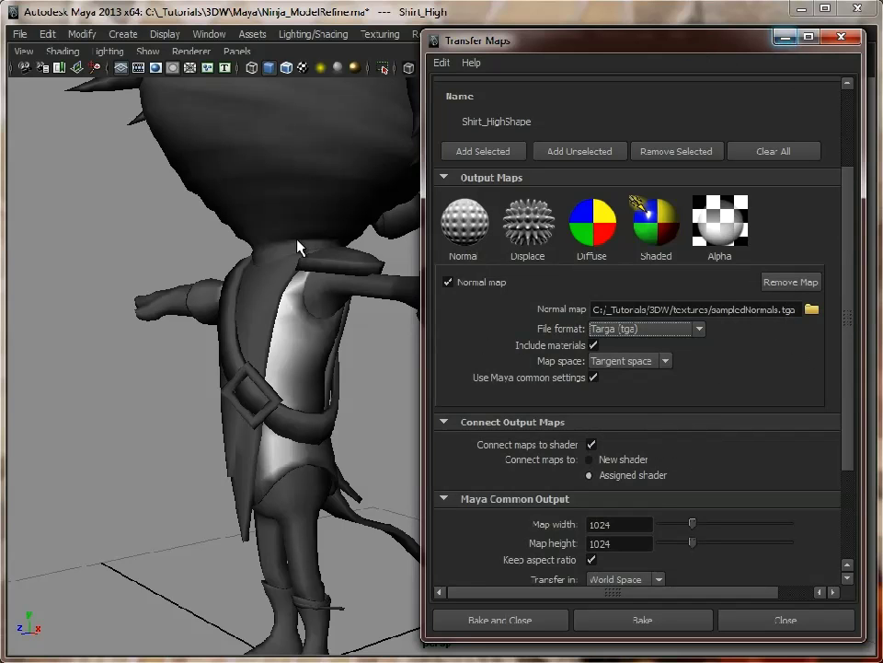
Step: Select the Shirt_Low mesh in the viewport and minimize the Transfer Maps window
left_click_drag(300, 246, 221, 312, "alt")
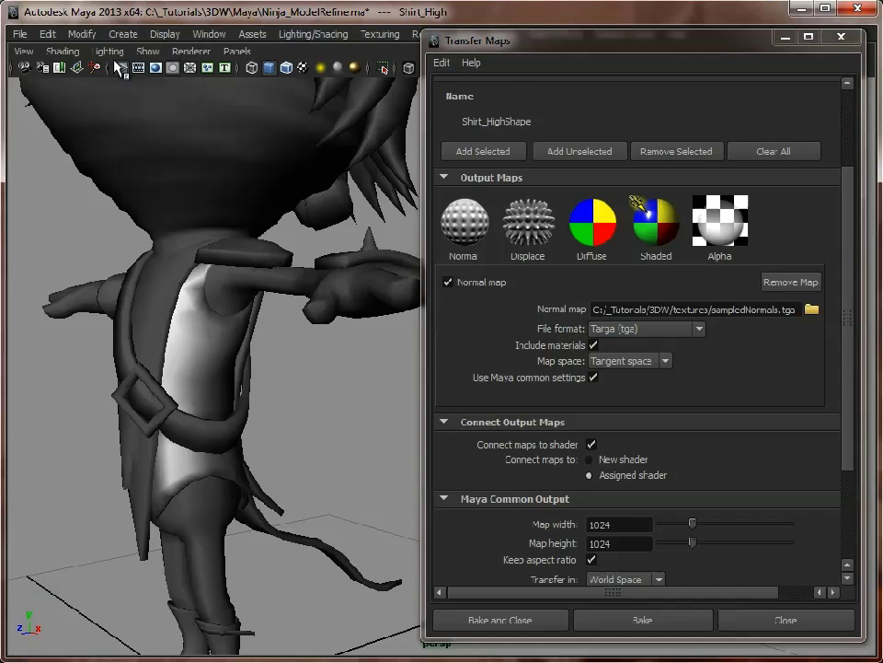
left_click_drag(181, 368, 238, 374, "alt")
left_click(181, 377)
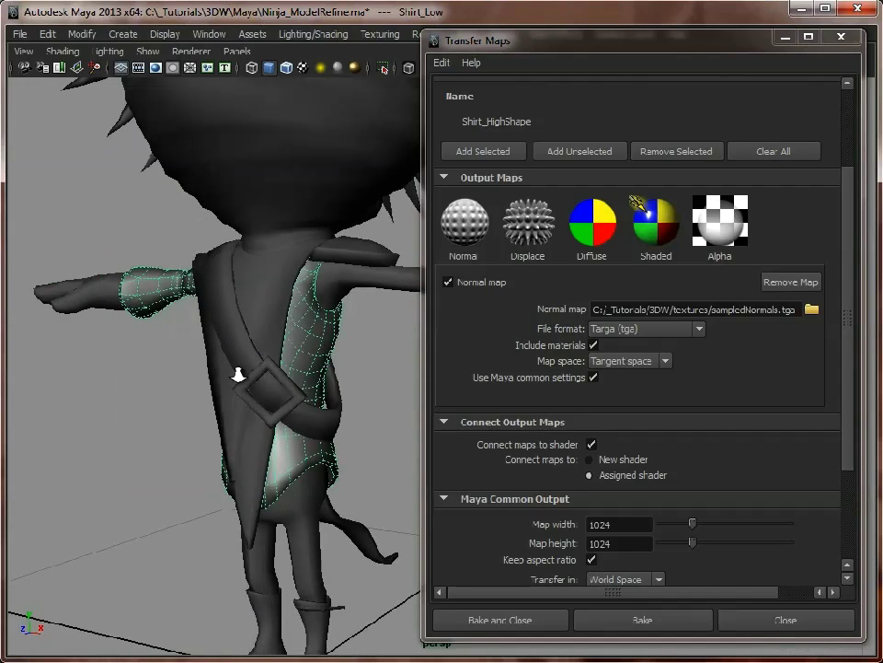
left_click(785, 37)
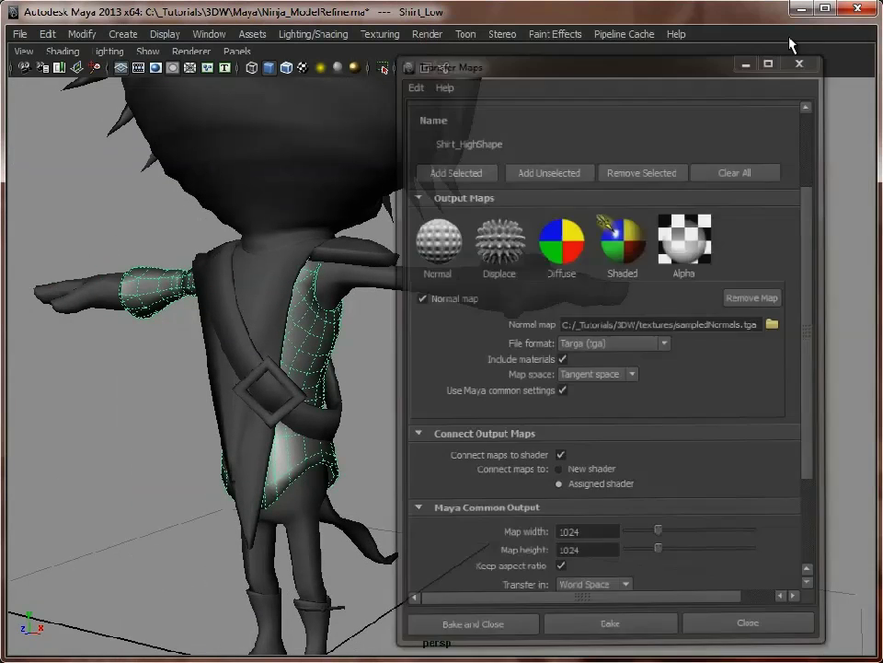
Step: Restore the full interface, hide the Target_Low display layer and show the Source_High layer
left_click_drag(395, 483, 557, 441, "alt")
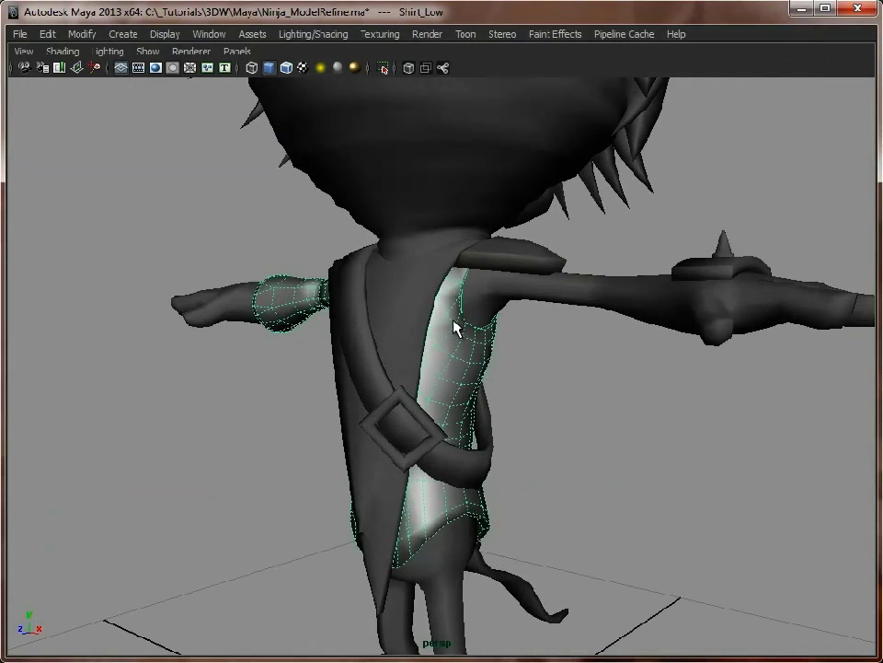
left_click_drag(480, 469, 517, 426, "alt")
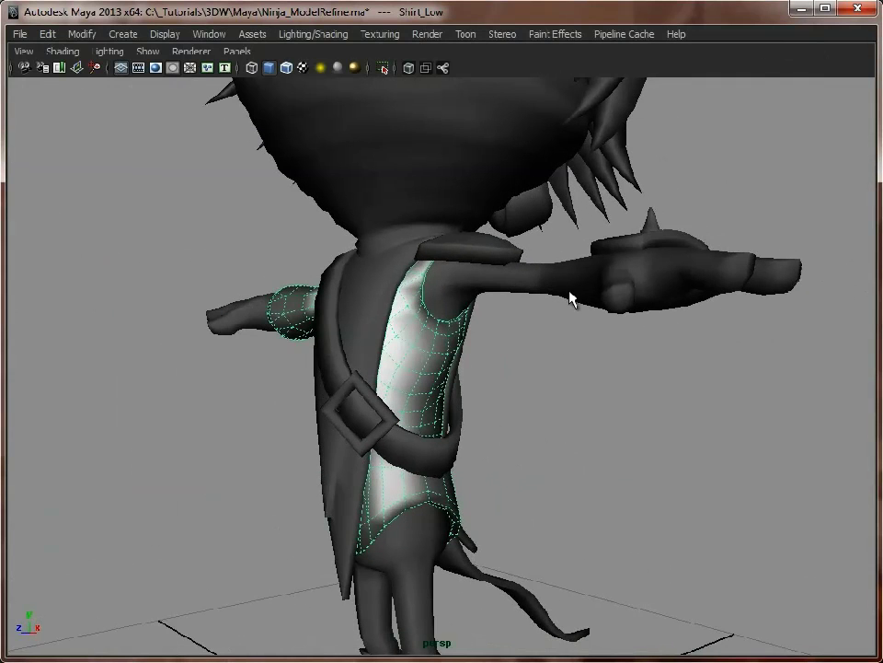
key("ctrl+space")
left_click(718, 415)
left_click(718, 399)
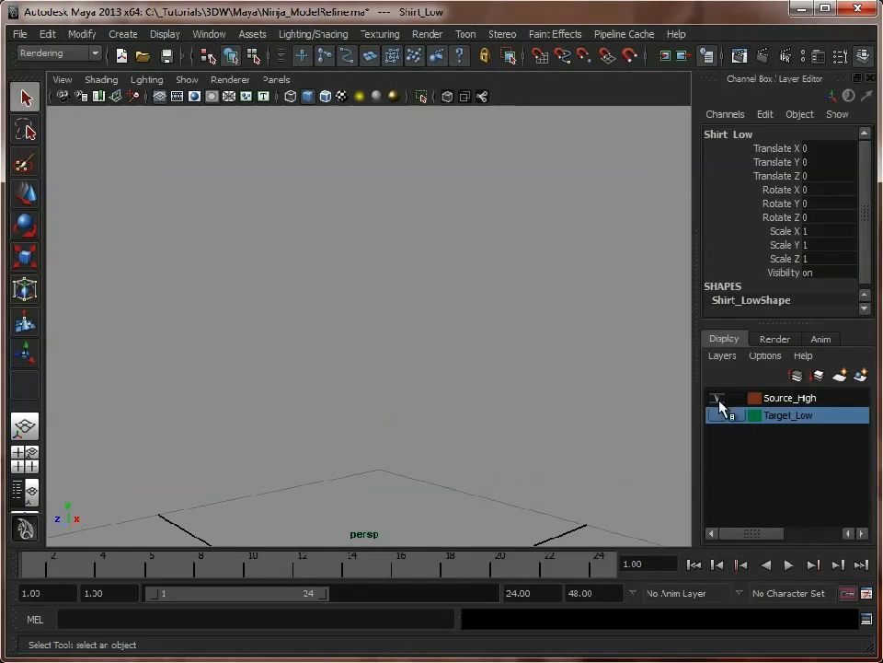
Step: Select the Shirt_High mesh, compare its smooth preview with the unsmoothed display, and leave the smooth preview off
middle_click_drag(343, 333, 366, 333, "alt")
right_click_drag(366, 333, 469, 326, "alt")
left_click(397, 343)
left_click_drag(448, 377, 476, 365, "alt")
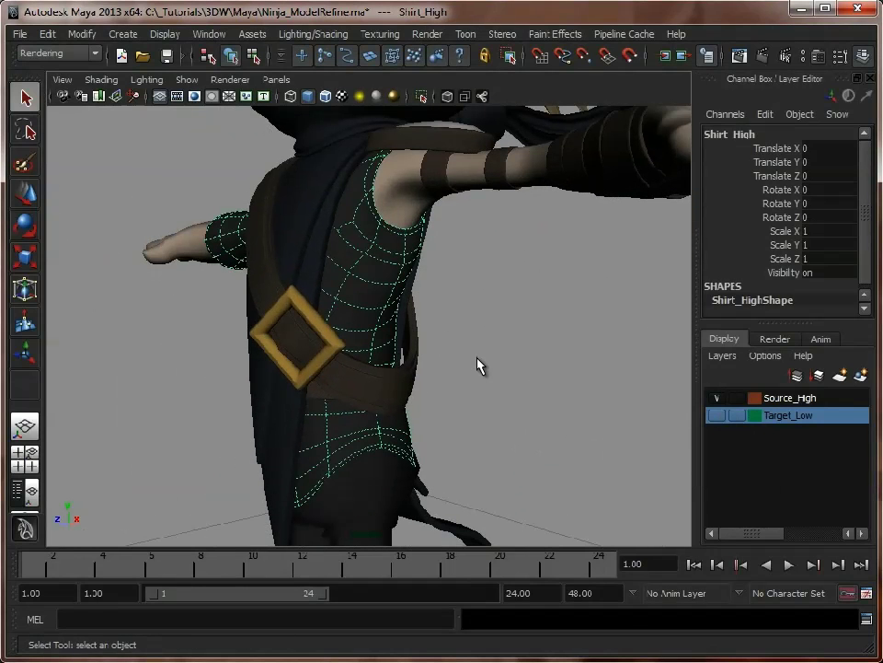
key("1")
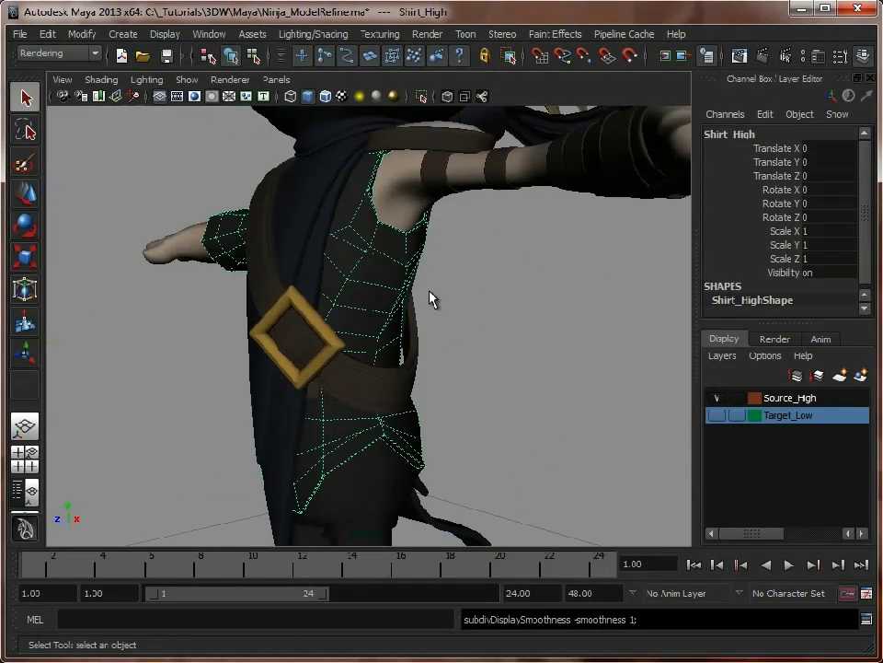
key("3")
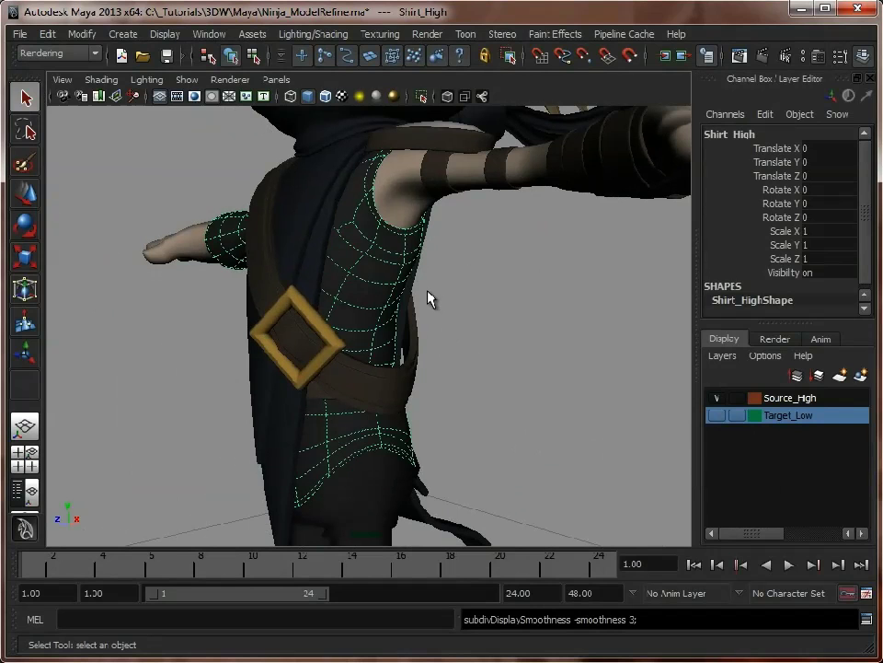
key("1")
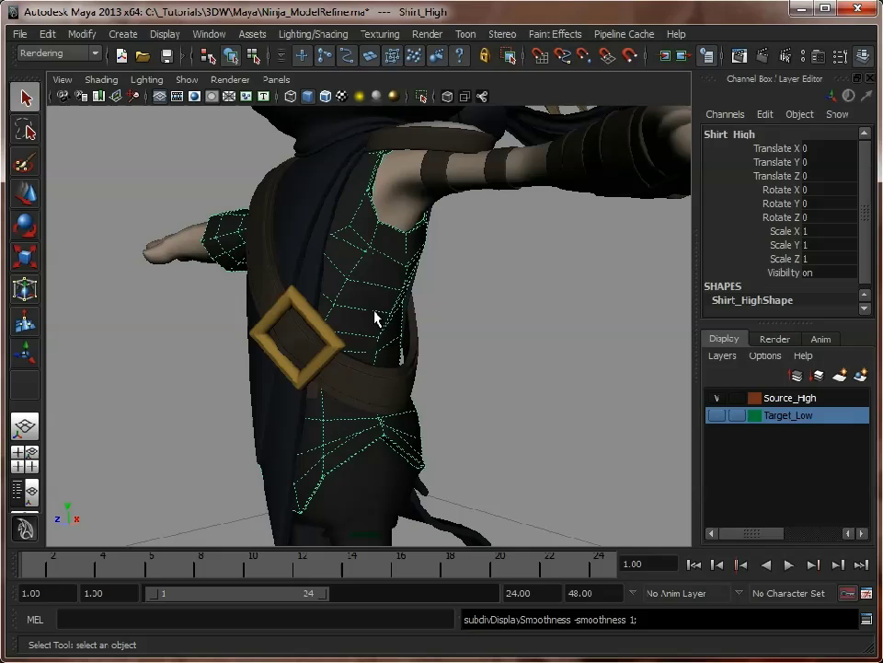
Step: Apply the polygon Smooth operation to the Shirt_High mesh and deselect it
key("space")
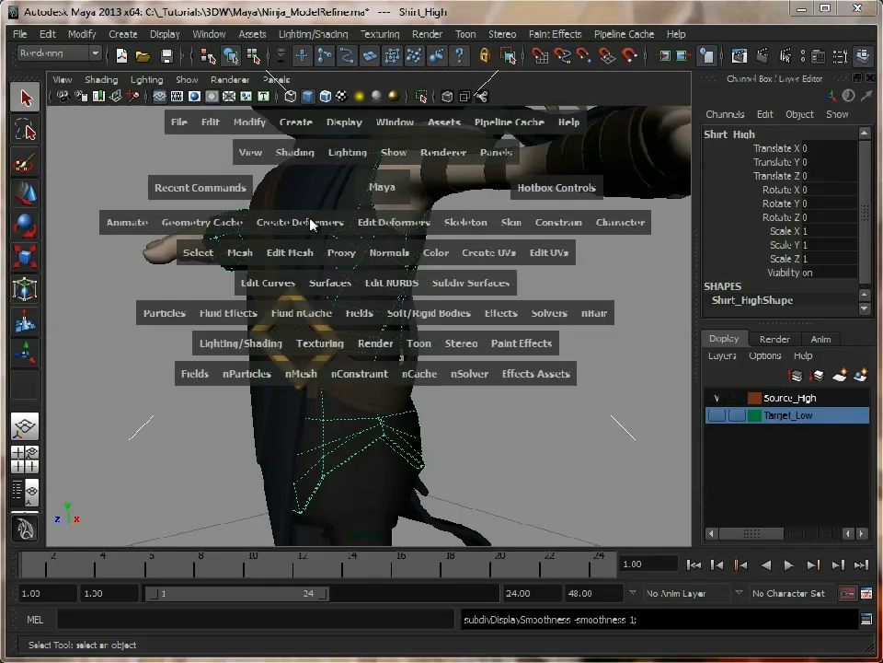
left_click_drag(233, 258, 258, 348)
left_click(541, 339)
left_click(352, 266)
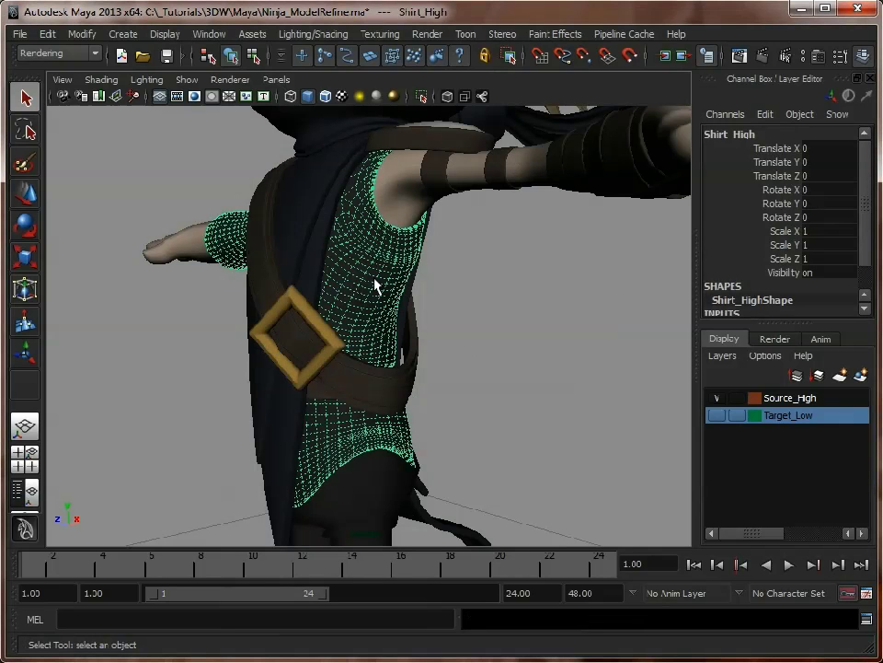
left_click(471, 352)
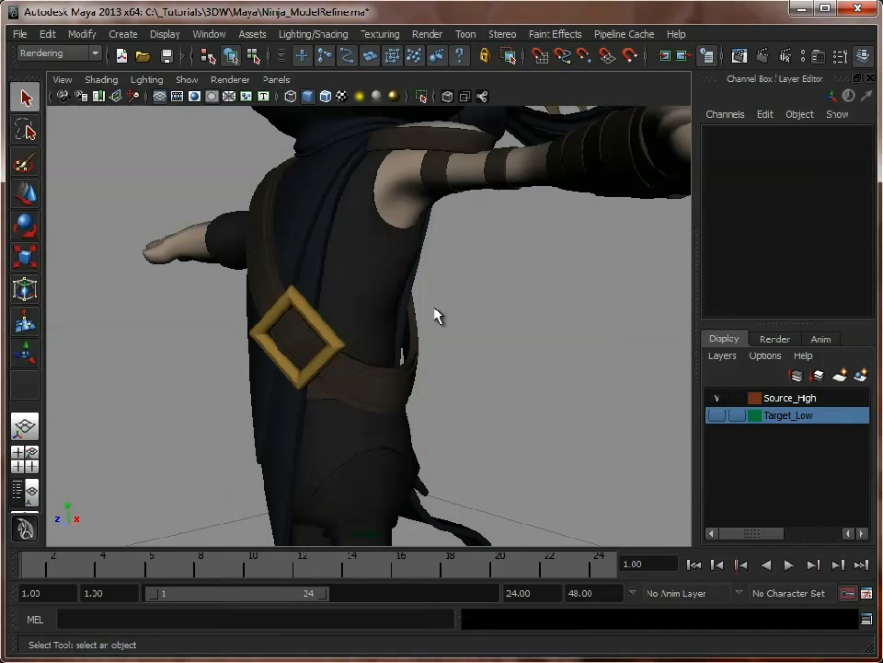
Step: Hide the Source_High layer, show Target_Low, isolate the Shirt_Low mesh and bring back the Transfer Maps window with the interface hidden
left_click(717, 398)
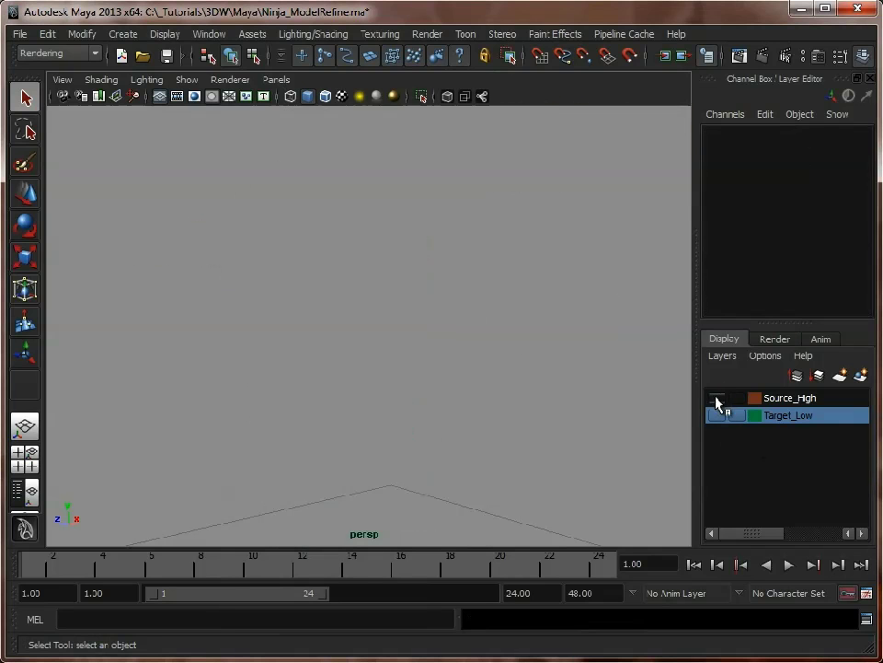
left_click(717, 415)
left_click(361, 286)
left_click_drag(361, 286, 426, 300, "alt")
key("ctrl+1")
key("ctrl+space")
left_click_drag(600, 439, 471, 428, "alt")
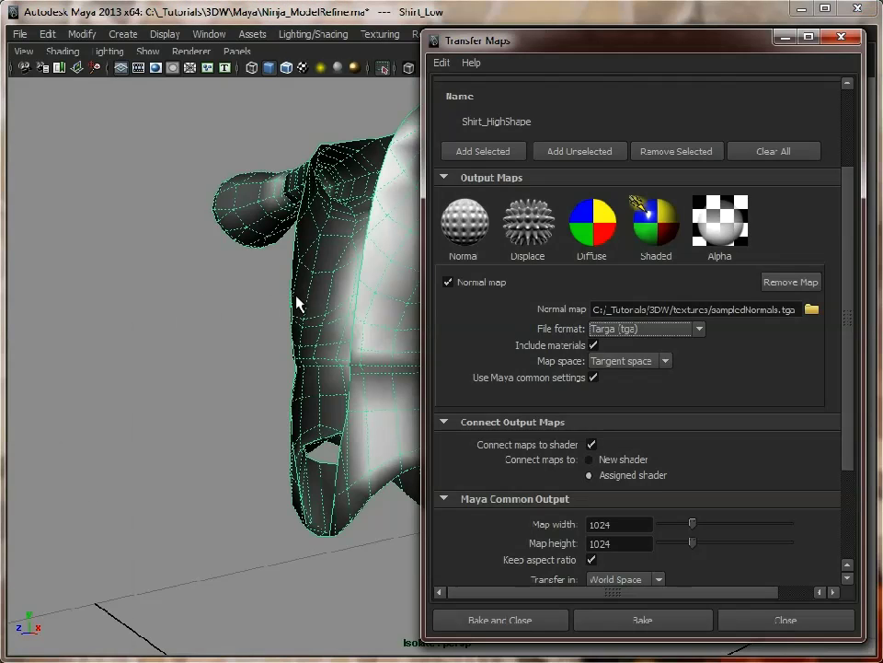
Step: Create UVs on the Shirt_Low mesh with Automatic Mapping and return to object selection
left_click_drag(295, 302, 187, 306, "alt")
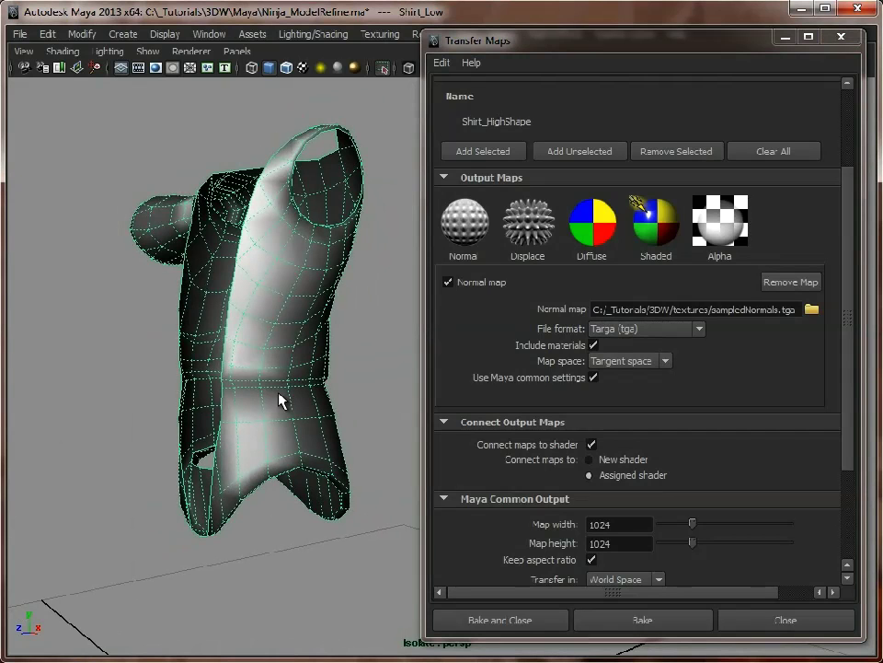
left_click_drag(281, 250, 280, 242, "alt")
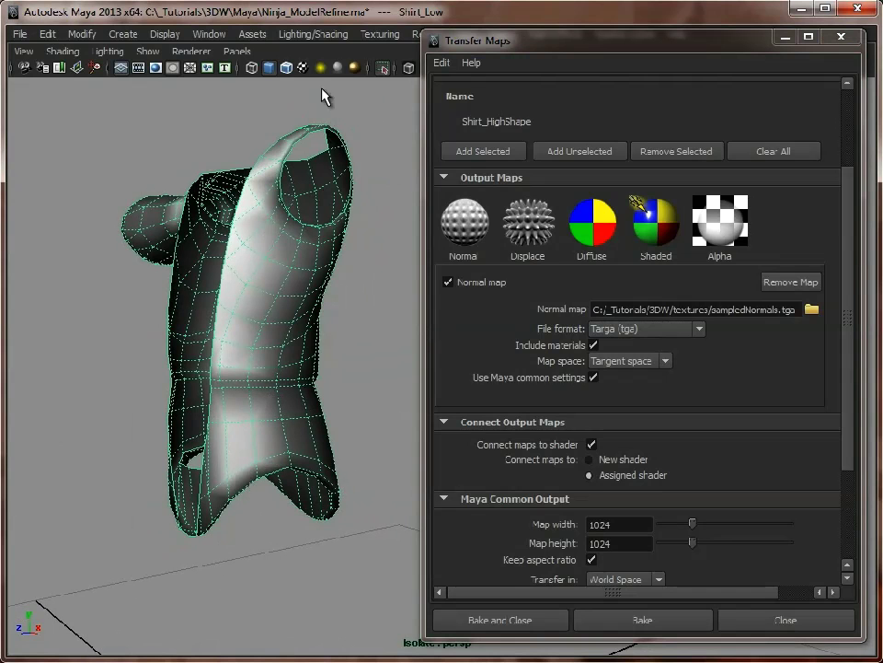
left_click_drag(322, 90, 268, 153, "alt")
key("space")
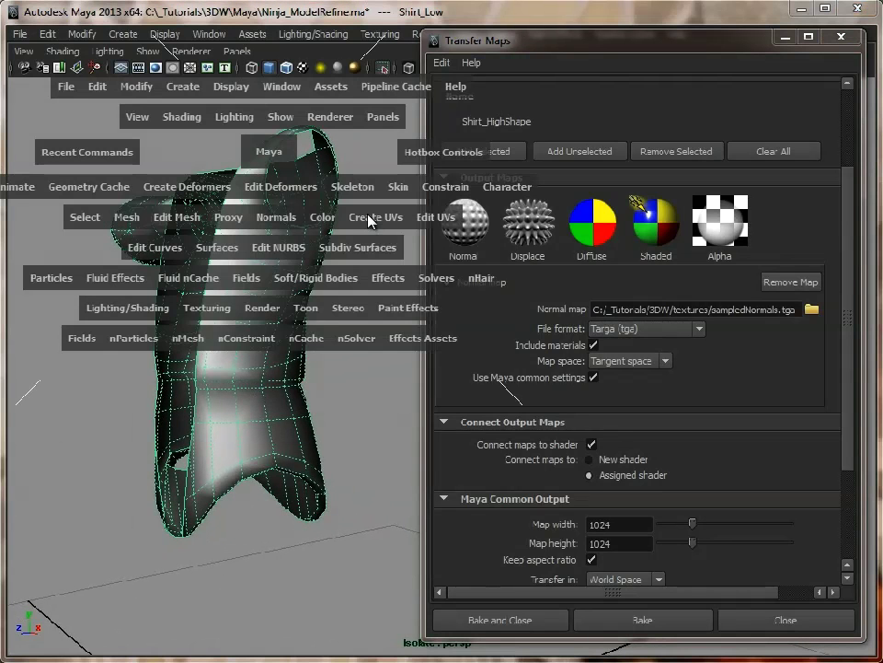
left_click_drag(368, 221, 410, 299)
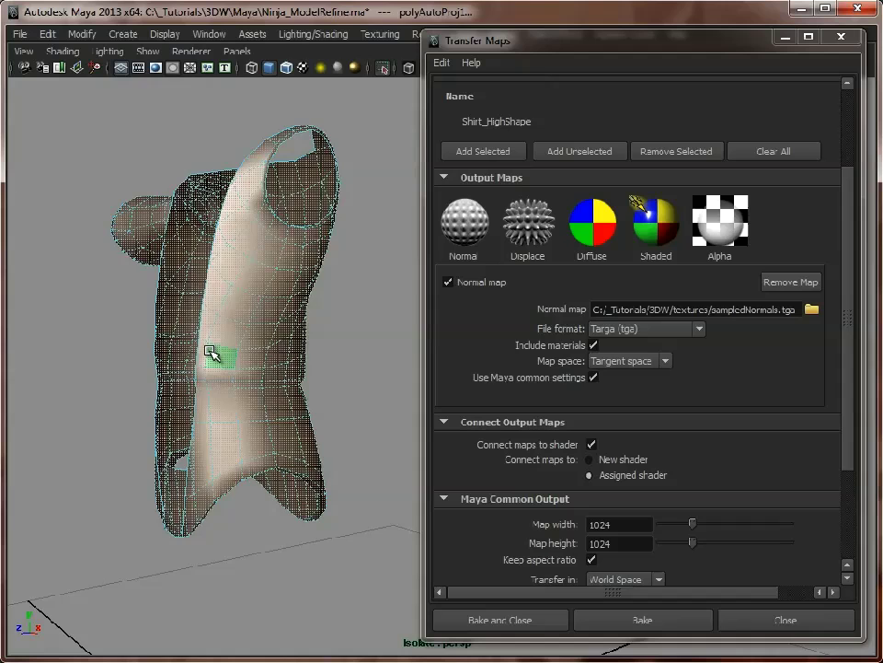
right_click_drag(210, 353, 313, 328)
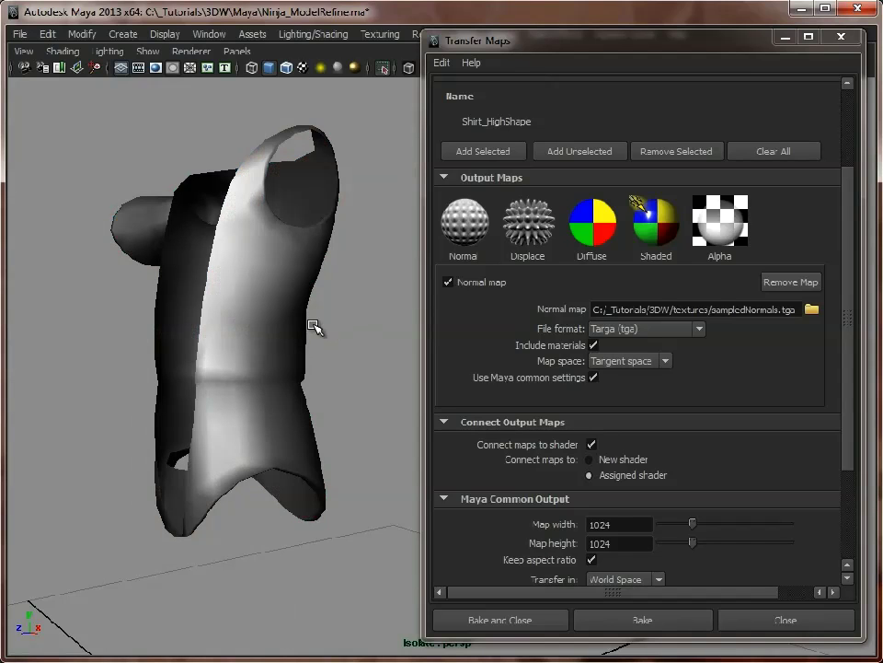
left_click_drag(300, 430, 305, 347, "alt")
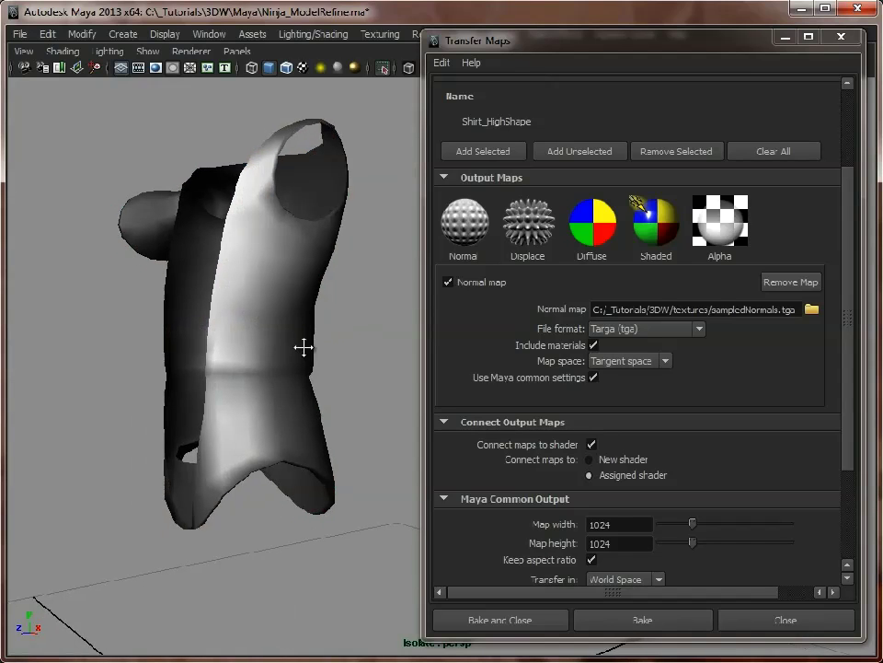
Step: Bake the normal map and display it in the viewport with High Quality Rendering and Hardware Texturing
left_click(644, 620)
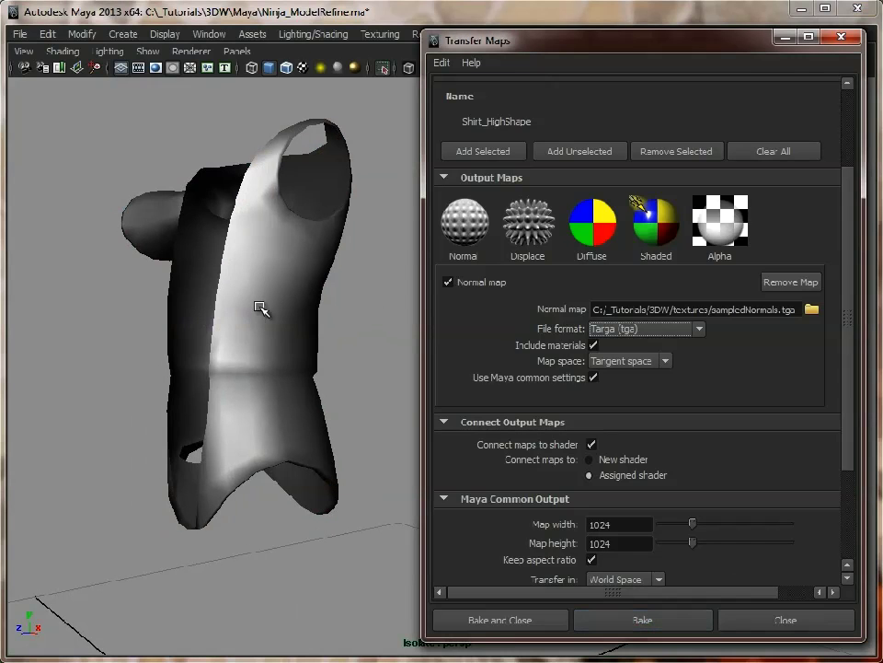
left_click_drag(256, 305, 281, 306, "alt")
left_click(190, 52)
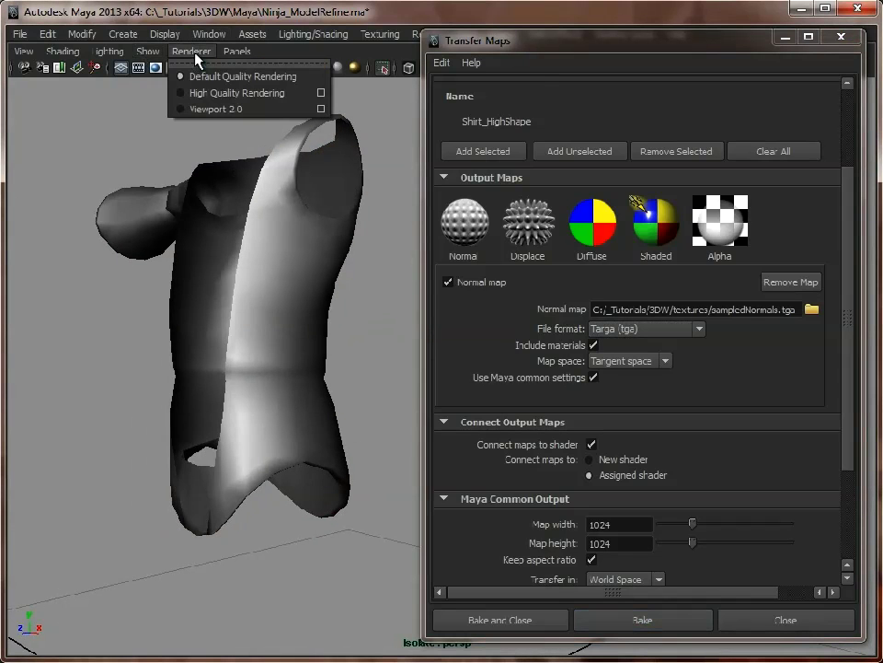
left_click(197, 91)
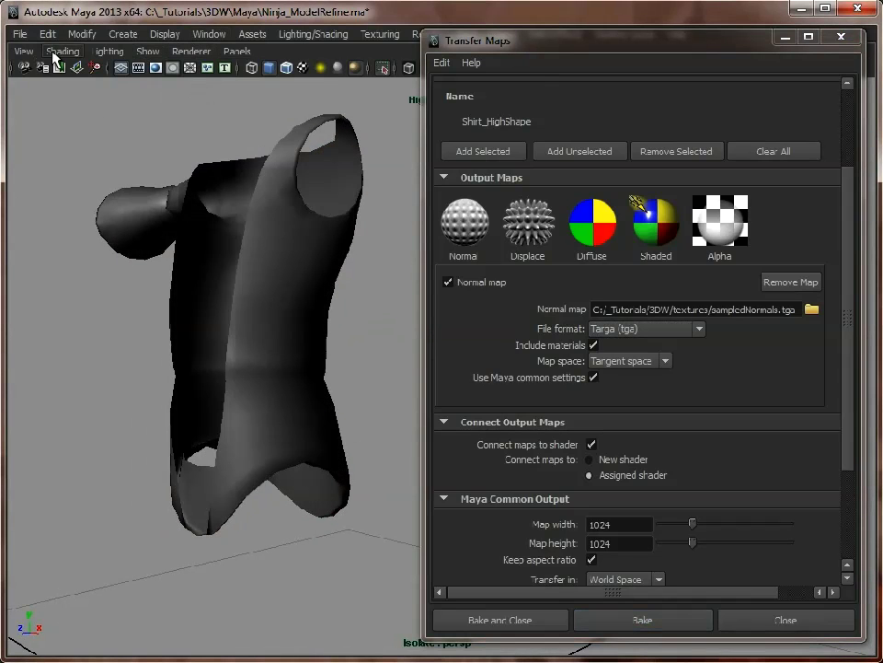
left_click(61, 52)
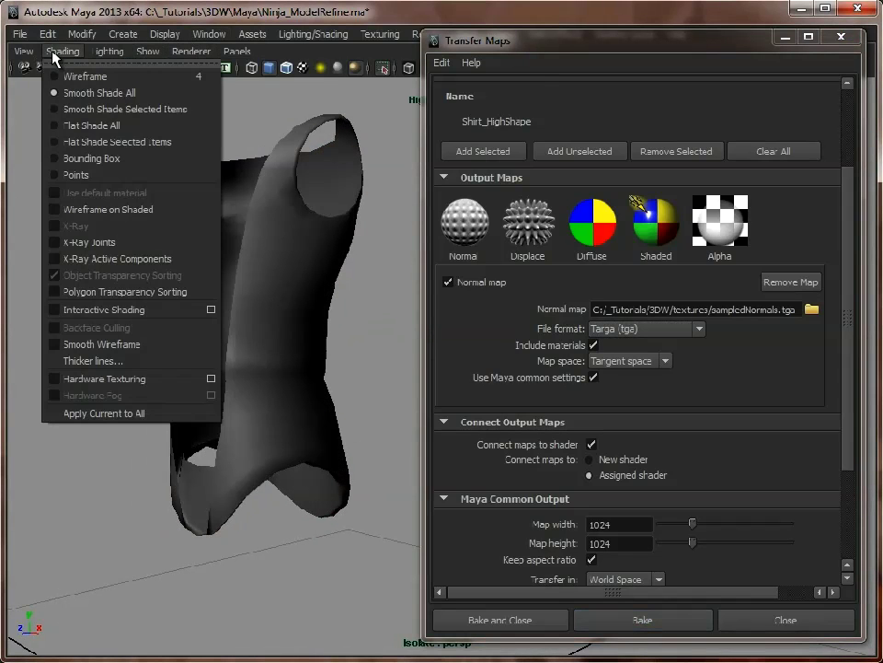
left_click(110, 378)
mouse_move(318, 419)
left_mouse_down("alt")
mouse_move(119, 406)
mouse_move(295, 394)
mouse_move(367, 409)
mouse_move(386, 425)
mouse_move(331, 408)
mouse_move(245, 404)
mouse_move(248, 367)
mouse_move(271, 341)
mouse_move(229, 412)
mouse_move(215, 408)
left_mouse_up("alt")
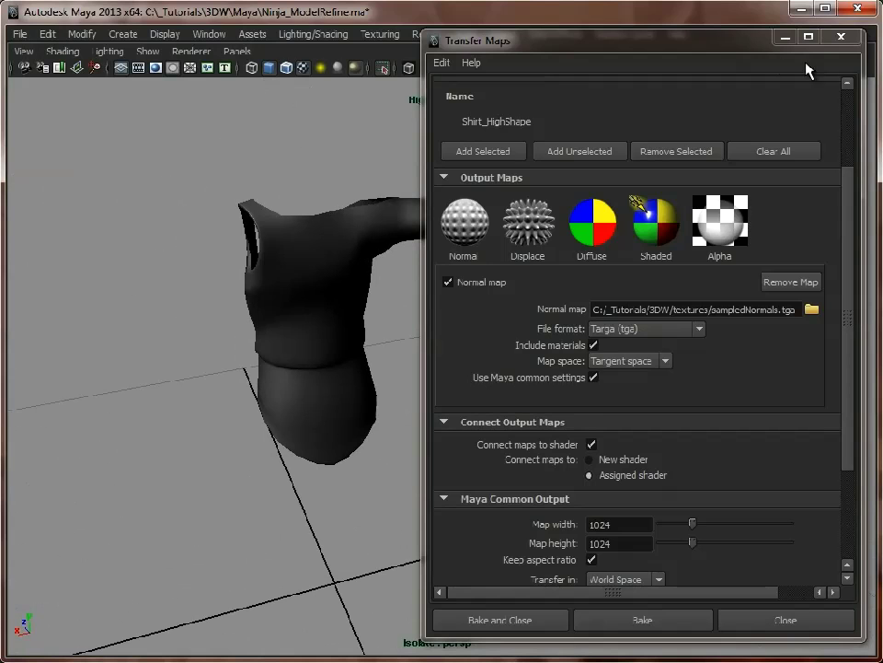
Step: Minimize the Transfer Maps window and examine the baked normal map on the low-resolution shirt's torso and inside its sleeve opening
left_click(785, 37)
left_click_drag(438, 312, 522, 291, "alt")
left_click(400, 318)
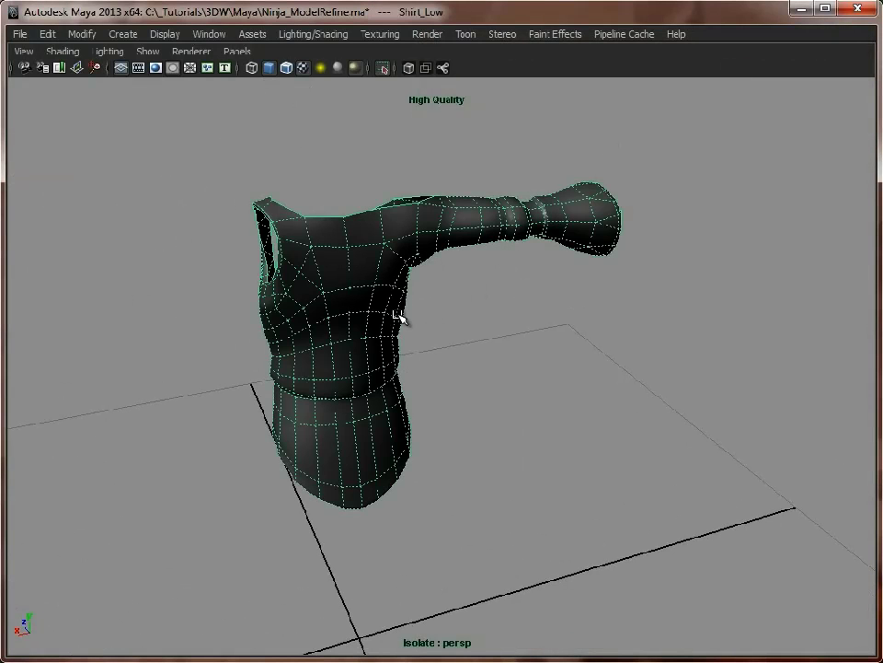
left_click_drag(402, 318, 422, 387, "alt")
left_click(623, 424)
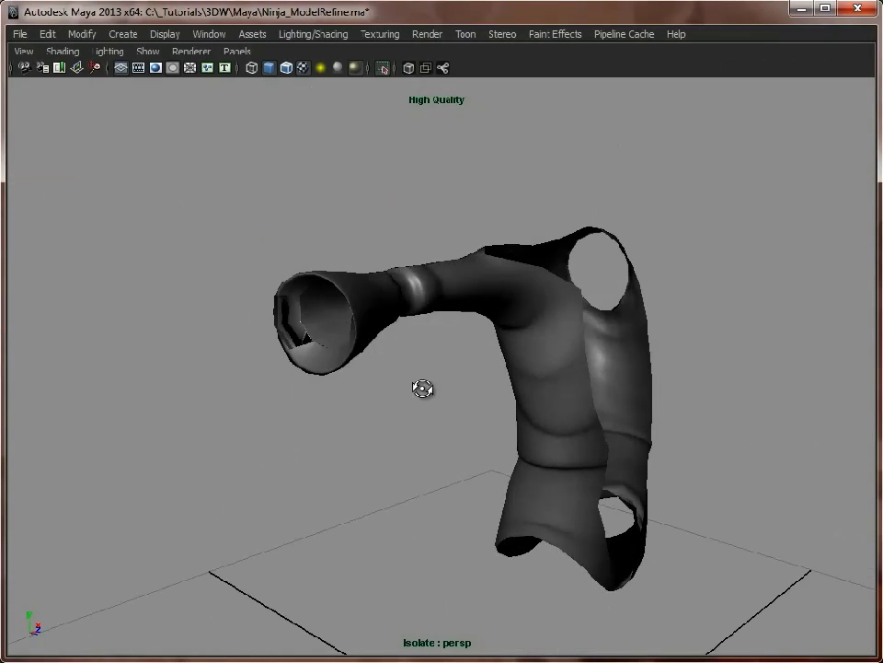
left_click(299, 318)
scroll(252, 361, "up", 3)
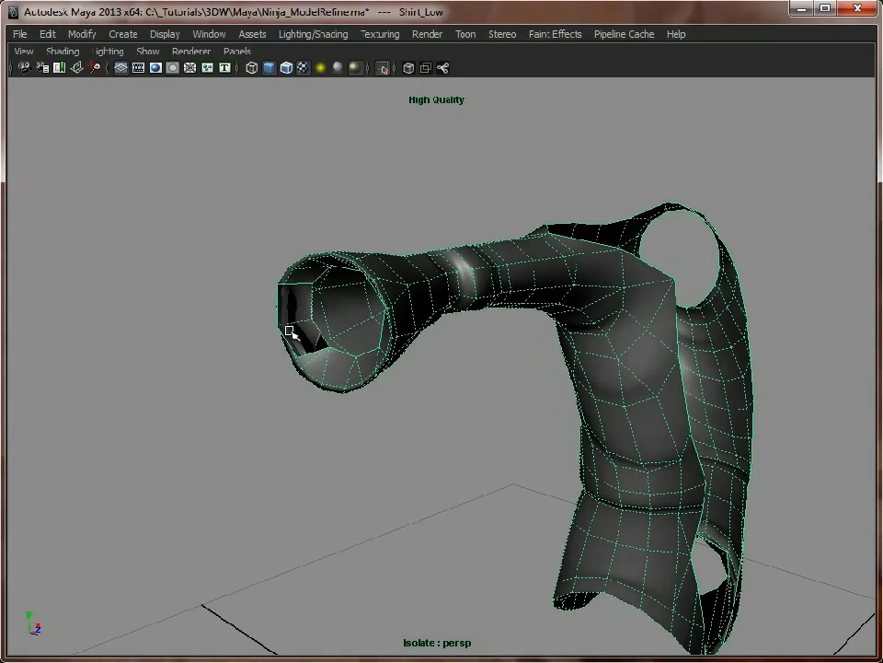
left_click(433, 434)
left_click_drag(433, 433, 396, 373, "alt")
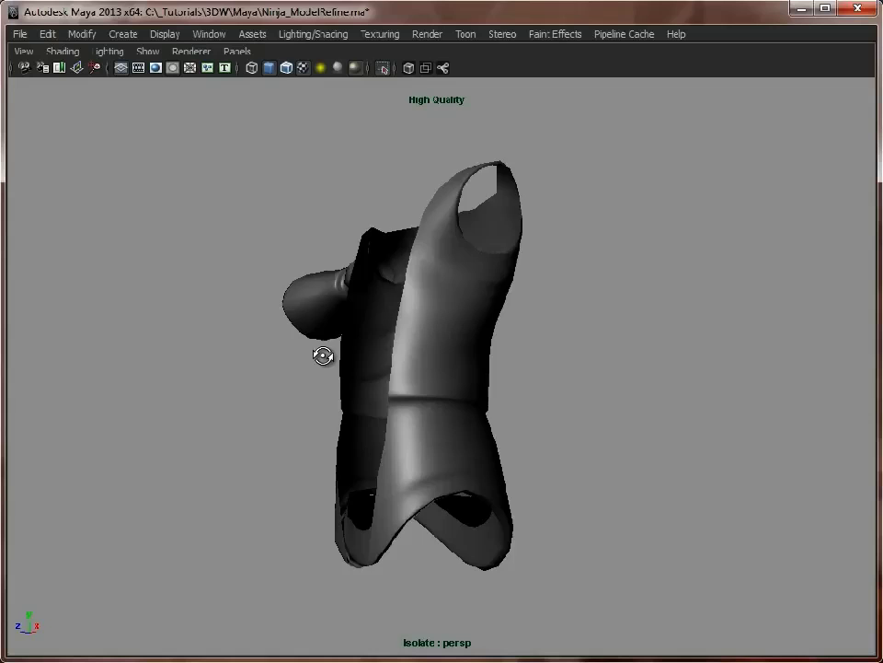
Step: Examine the shading and silhouette of the shirt's lower hem from close up
left_click_drag(323, 355, 360, 428, "alt")
middle_click_drag(361, 428, 442, 318, "alt")
right_click_drag(479, 336, 625, 438, "alt")
left_click_drag(627, 438, 361, 484, "alt")
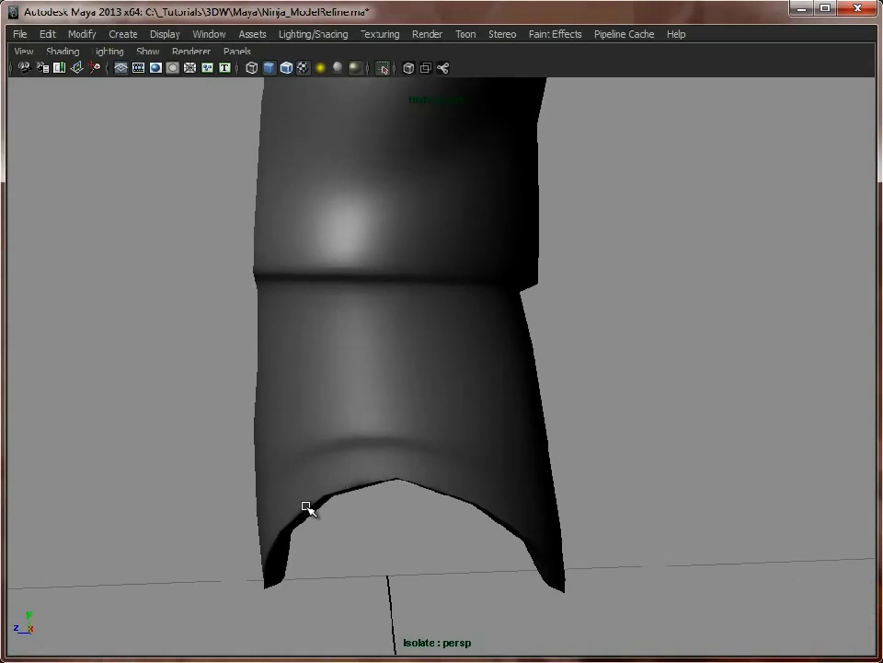
left_click_drag(497, 558, 533, 549, "alt")
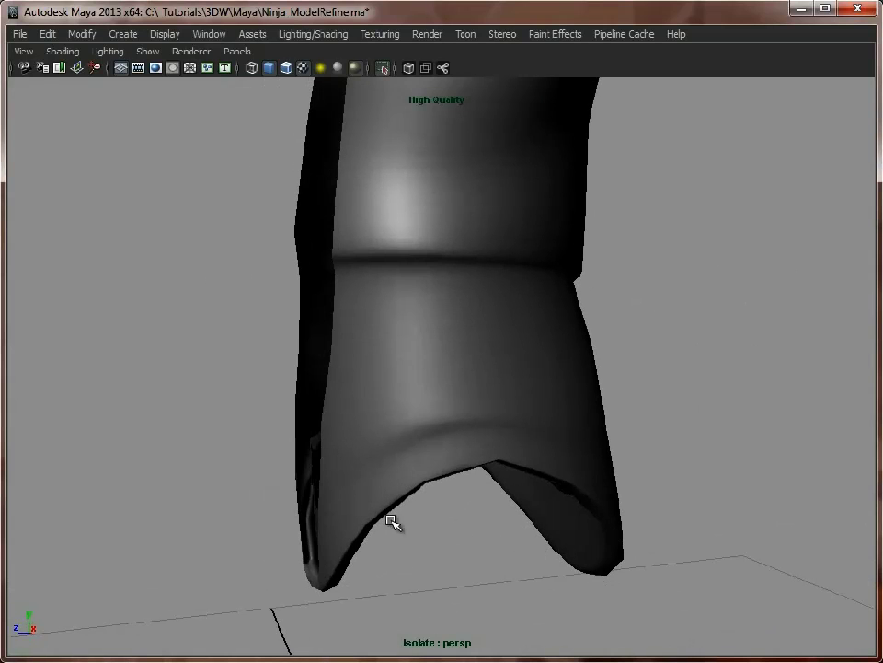
left_click_drag(499, 448, 511, 521, "alt")
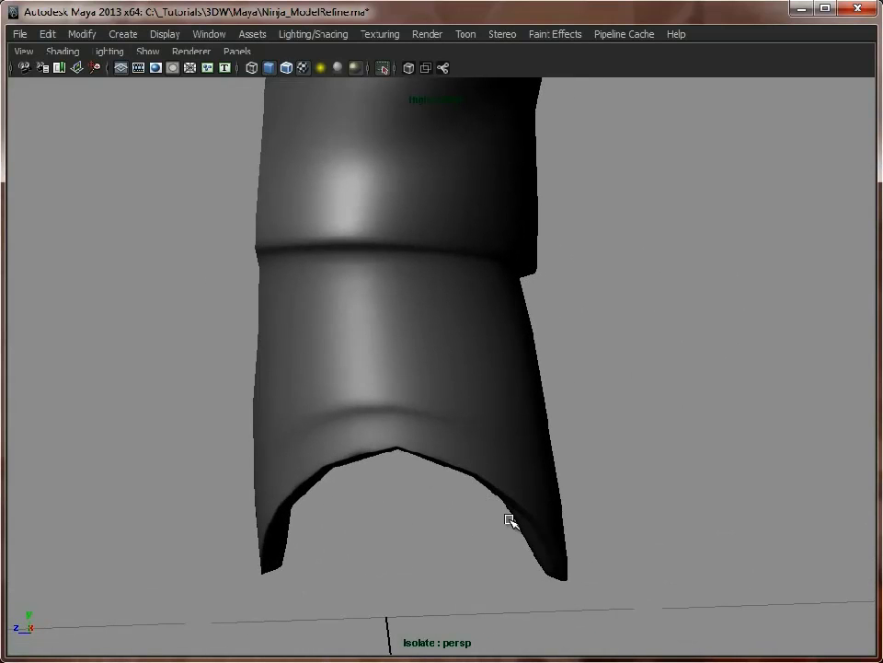
Step: Cut a new edge on the Shirt_Low mesh from a crease vertex above the arched hem, across the rim to its inner border
left_click_drag(414, 451, 441, 499, "alt")
middle_click_drag(392, 535, 391, 404, "alt")
right_click_drag(391, 405, 430, 438, "alt")
middle_click_drag(429, 438, 430, 471, "alt")
left_click(465, 333)
left_click_drag(458, 414, 474, 414, "alt")
right_click_drag(475, 414, 482, 412, "alt")
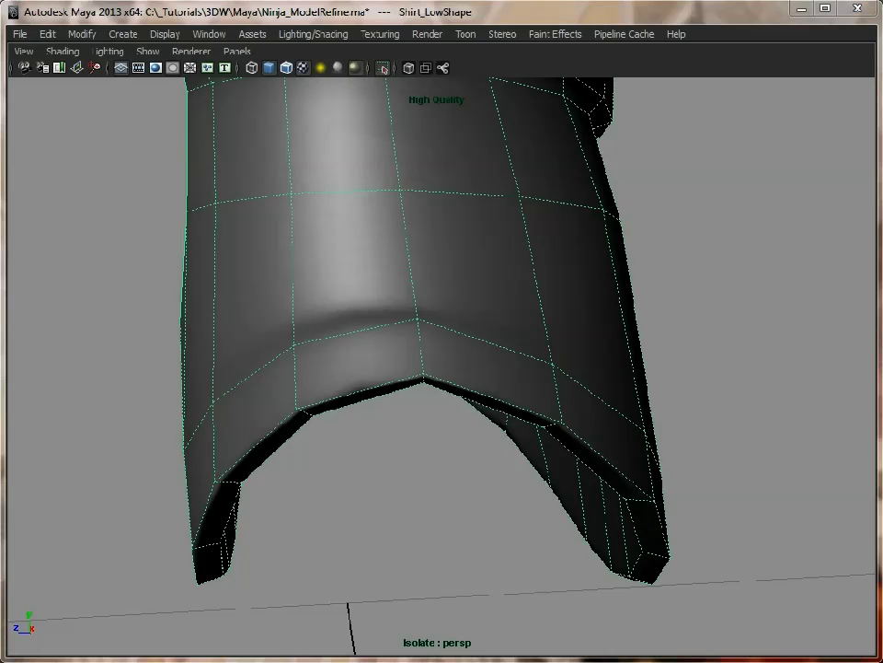
left_click(225, 410)
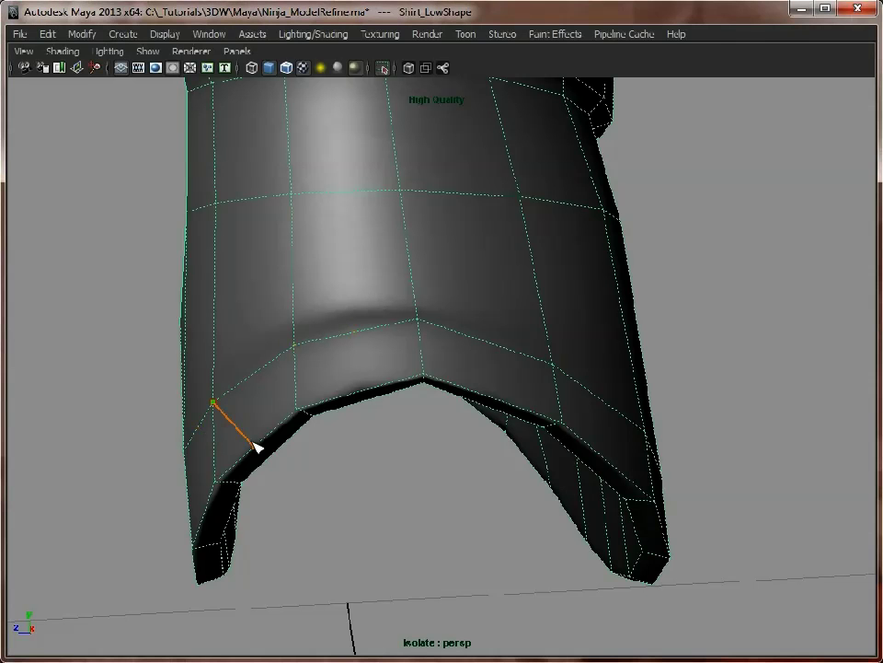
left_click_drag(273, 459, 312, 378, "alt")
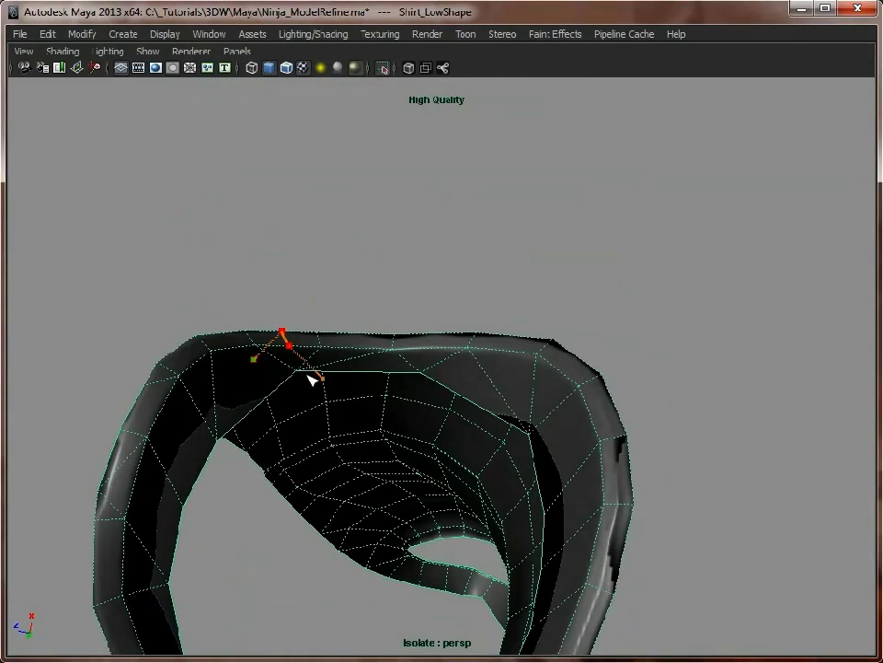
left_click(297, 371)
key("Return")
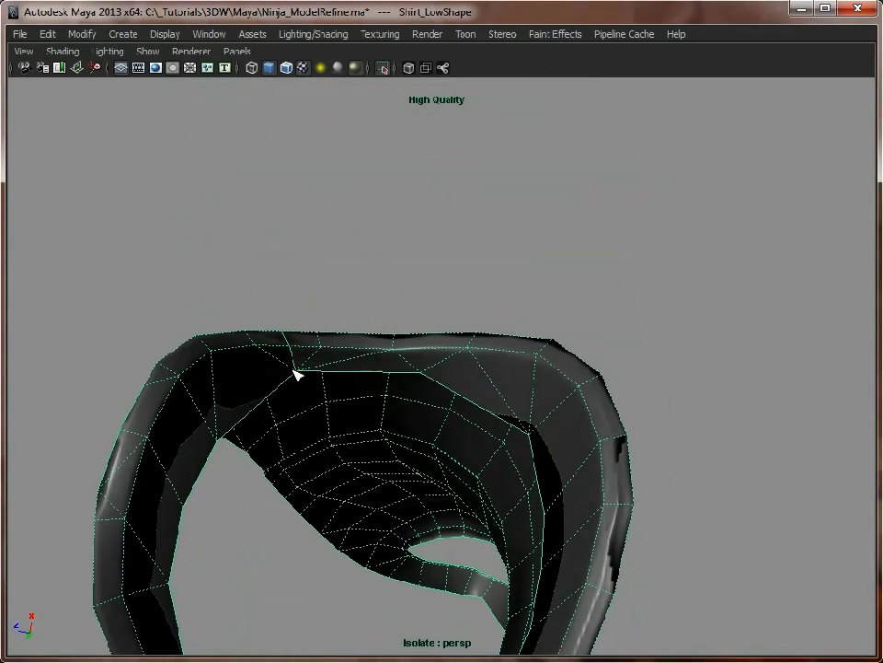
Step: Cut two more edges on Shirt_Low across the arched hem's rim to the same inner border vertex, starting from the crease above
left_click_drag(356, 371, 336, 416, "alt")
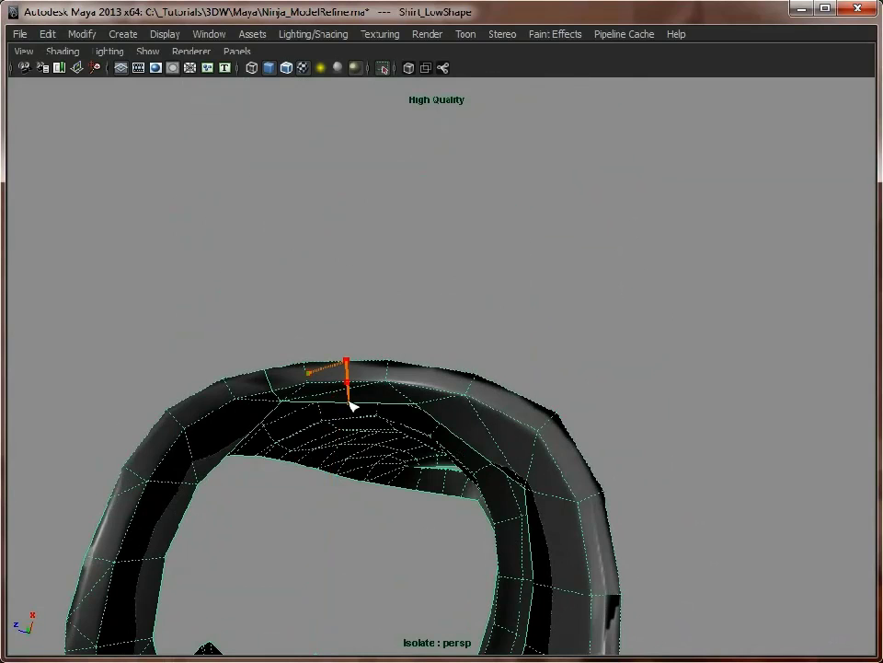
left_click(407, 404)
key("Return")
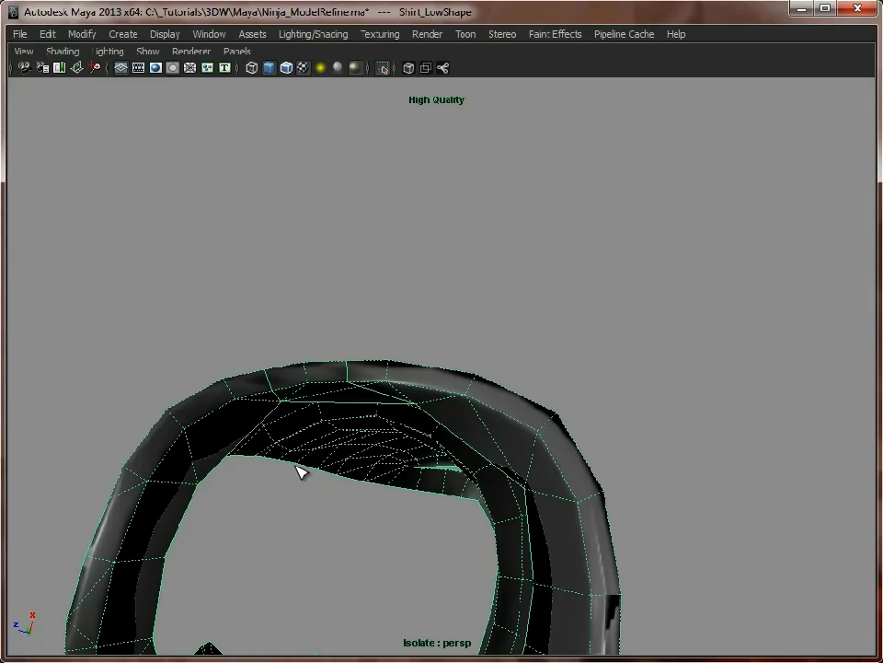
mouse_move(485, 433)
left_mouse_down("alt")
mouse_move(494, 389)
mouse_move(485, 435)
left_mouse_up("alt")
left_click_drag(419, 323, 469, 230)
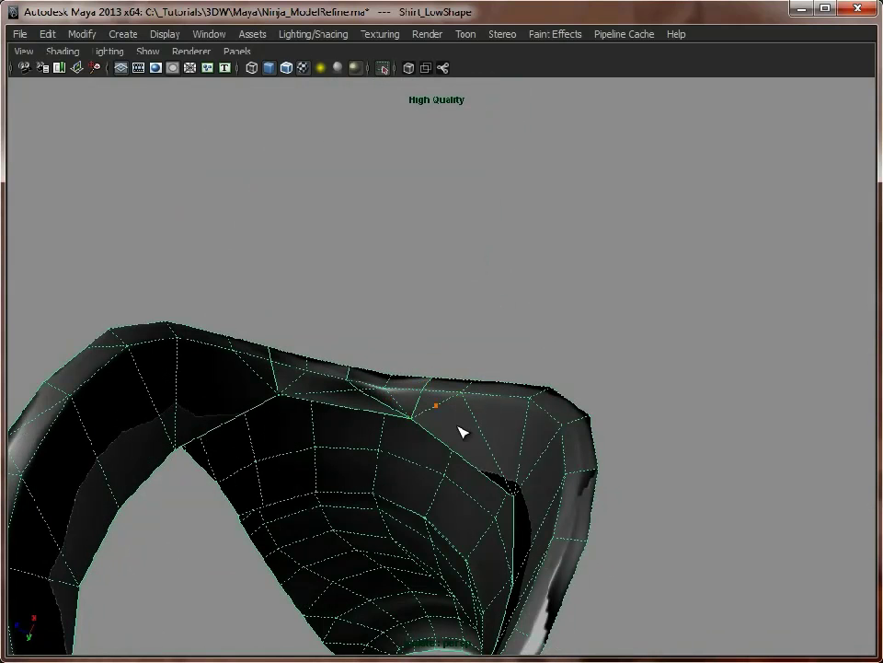
Step: Cut another edge from the crease near the shirt's side, across the hem rim to the next inner border vertex
left_click_drag(459, 430, 602, 497, "alt")
left_click(507, 355)
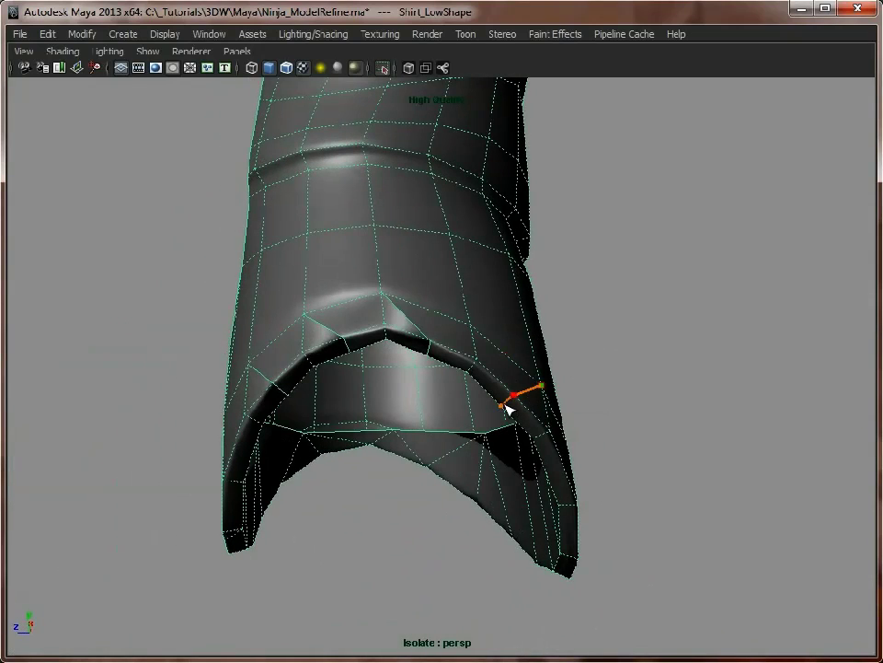
left_click_drag(499, 412, 483, 304, "alt")
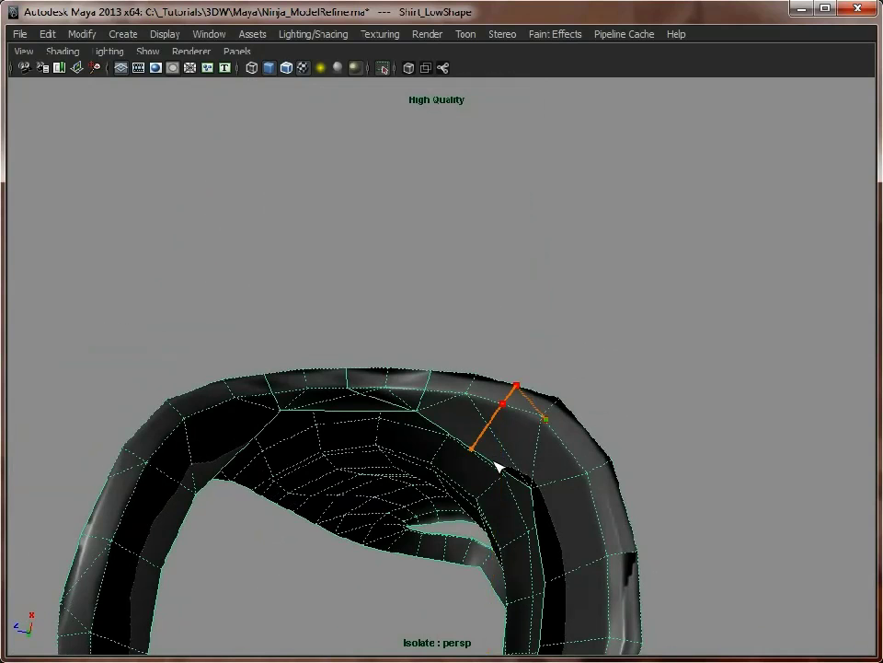
key("Return")
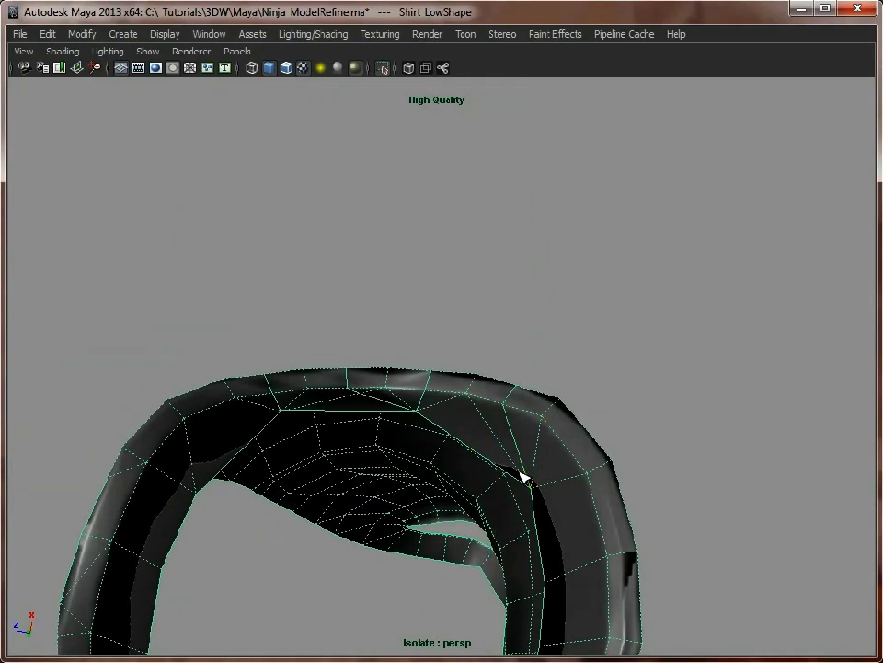
Step: Leave the split tool and soften the edges of the Shirt_Low mesh
left_click_drag(522, 473, 401, 437, "alt")
left_click_drag(390, 320, 380, 324, "alt")
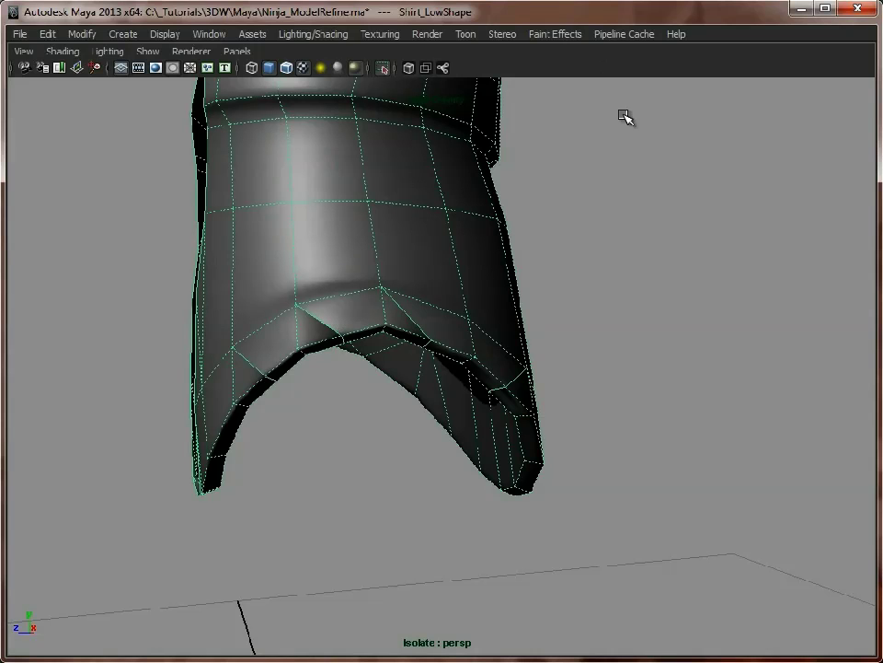
key("w")
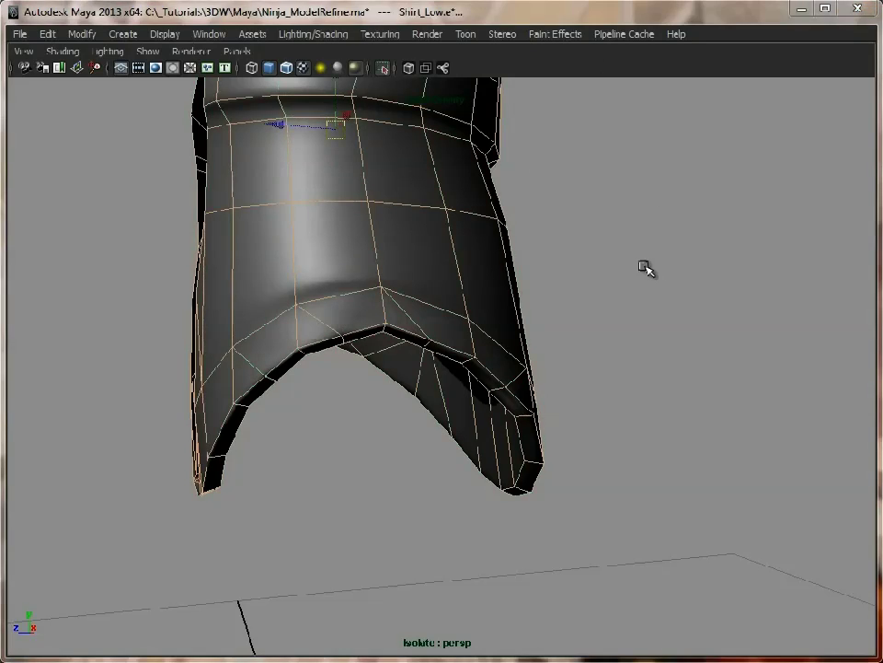
left_click(558, 330)
left_click(436, 292)
Step: Select the four newly cut edges across the hem rim and raise them slightly to round the arch
left_click_drag(428, 392, 418, 332, "alt")
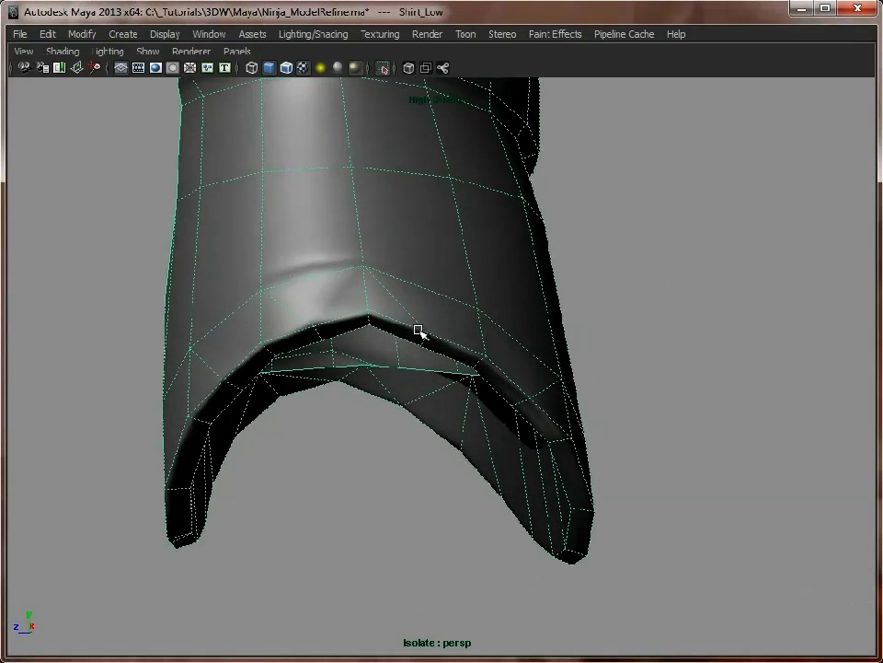
left_click(426, 339)
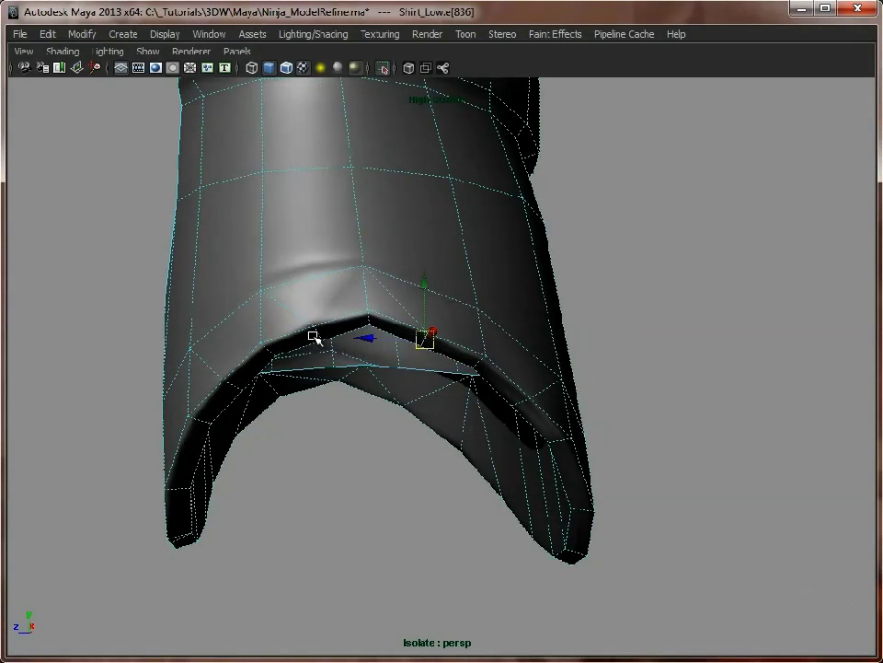
left_click(314, 337, "shift")
left_click(238, 389, "shift")
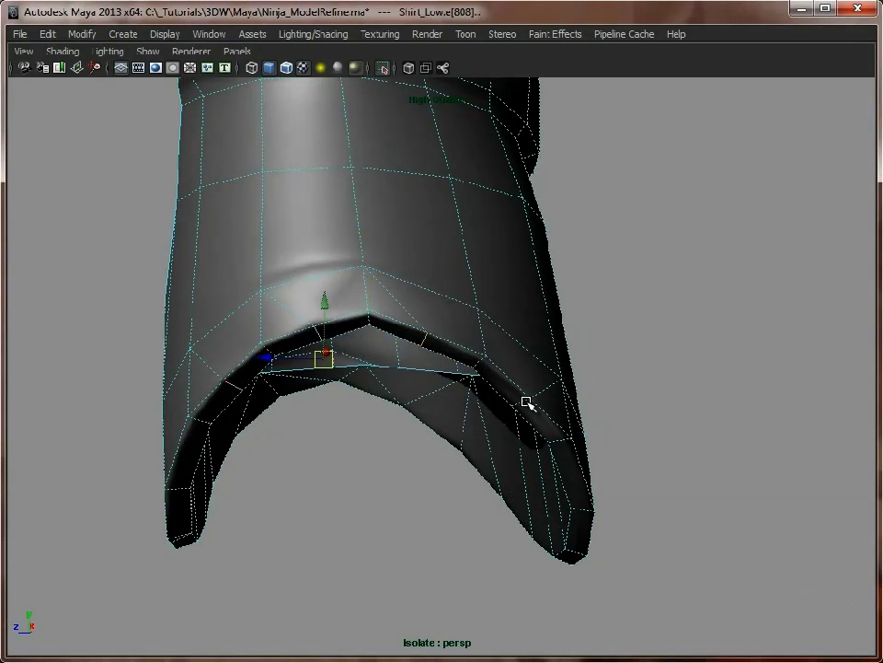
left_click(522, 401, "shift")
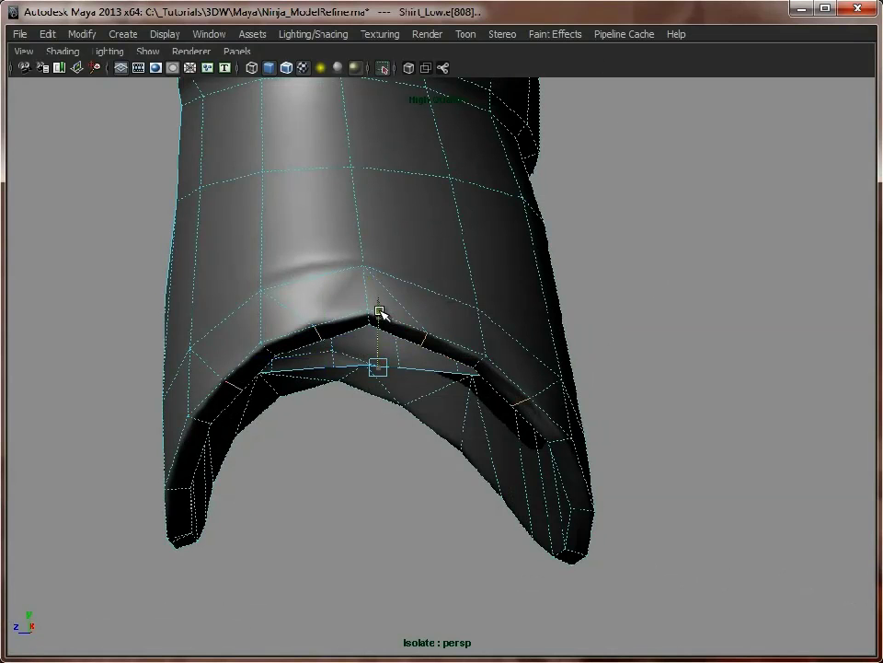
left_click_drag(380, 315, 383, 309)
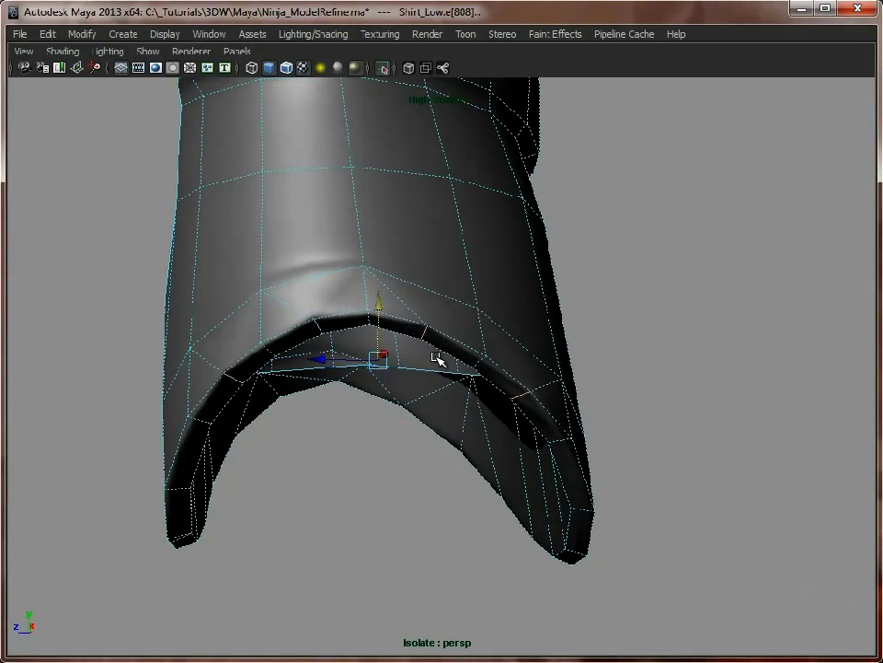
Step: Adjust the four rim edges outward to follow the hem's curve as seen from below, and return to object mode
left_click_drag(436, 358, 434, 262, "alt")
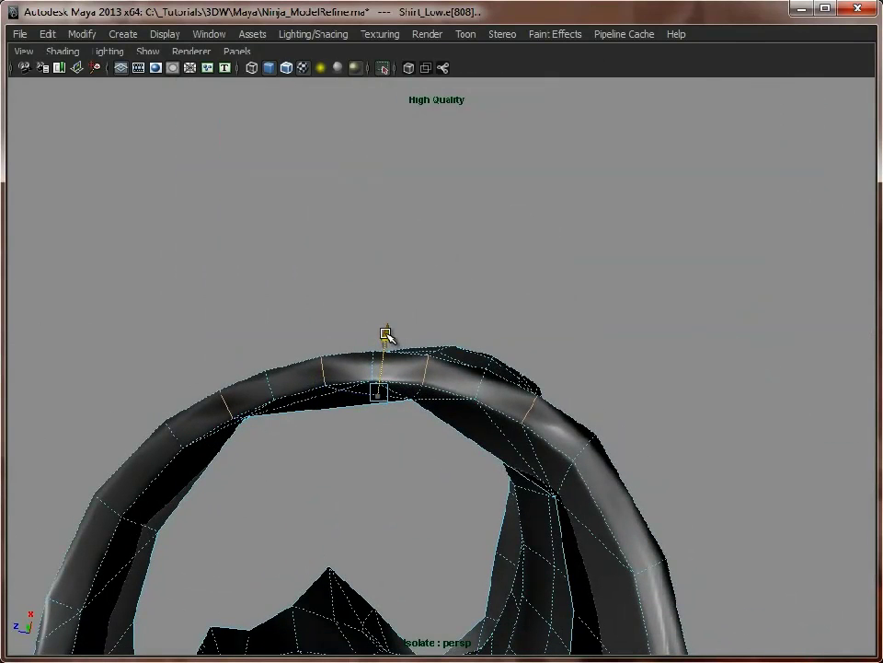
key("r")
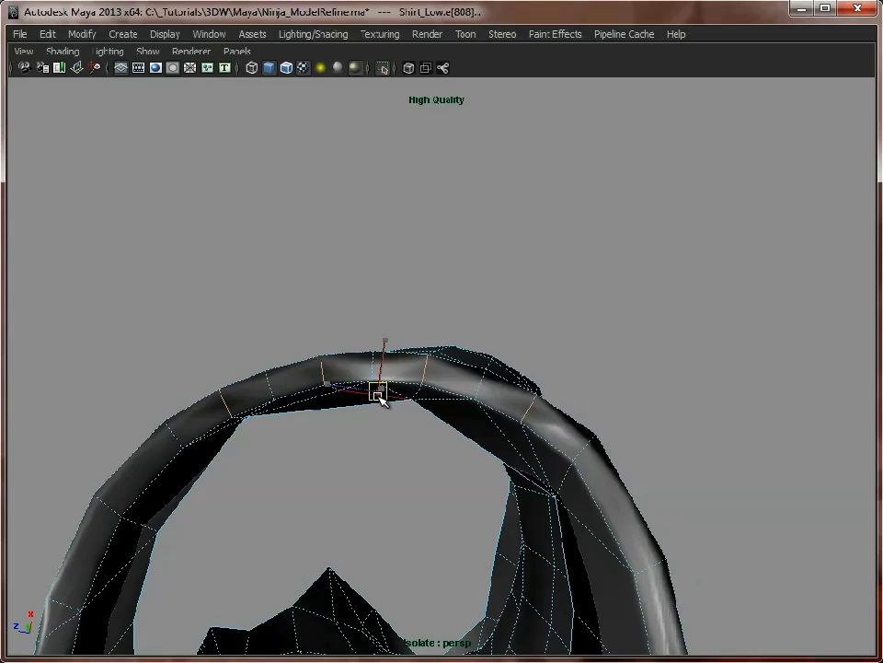
left_click_drag(378, 396, 512, 482, "alt")
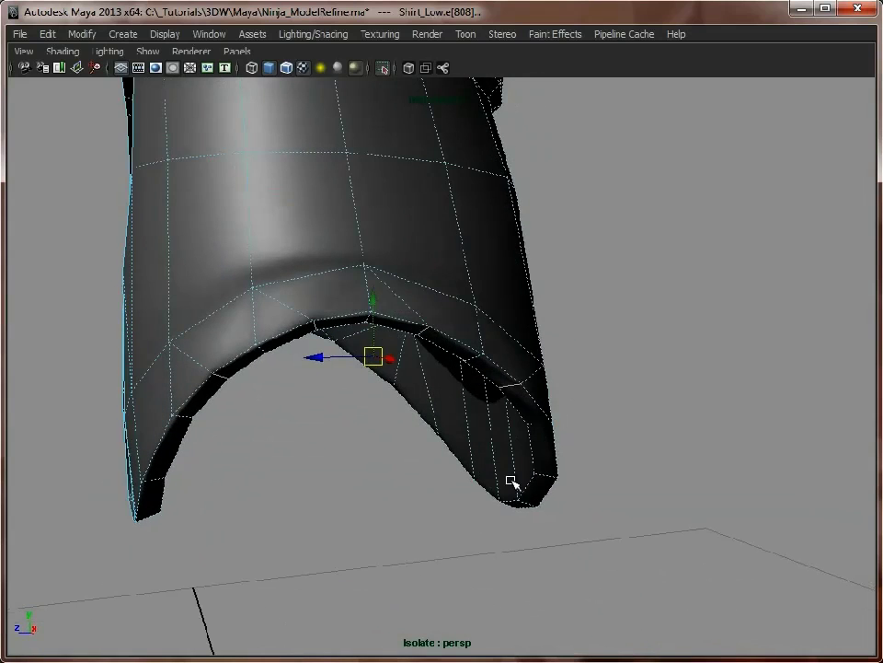
right_click_drag(449, 319, 500, 290)
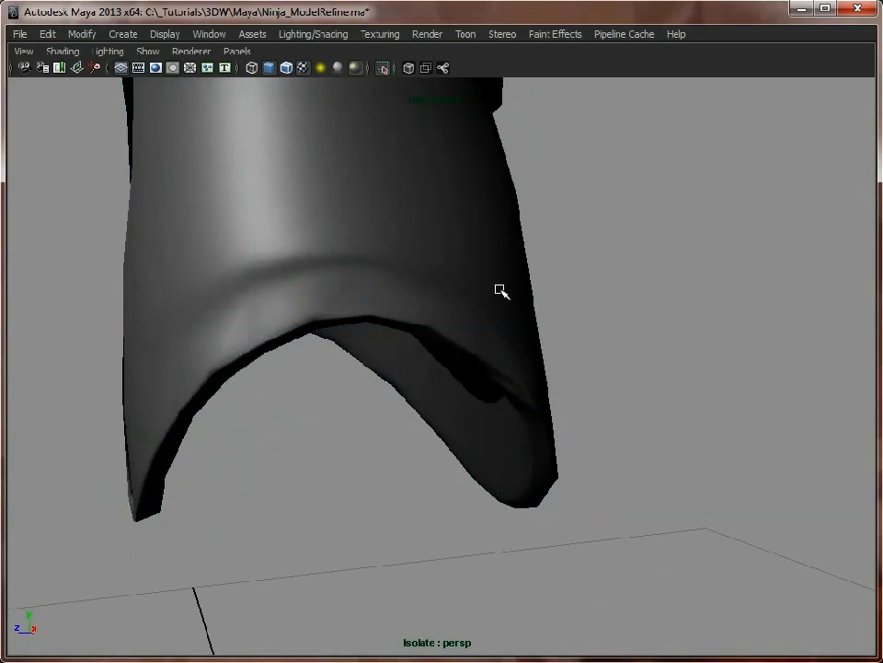
Step: Bake the normal map again with the existing Transfer Maps settings and check the shading along the shirt's arched hem
left_click_drag(501, 289, 448, 303, "alt")
left_click_drag(597, 350, 532, 331, "alt")
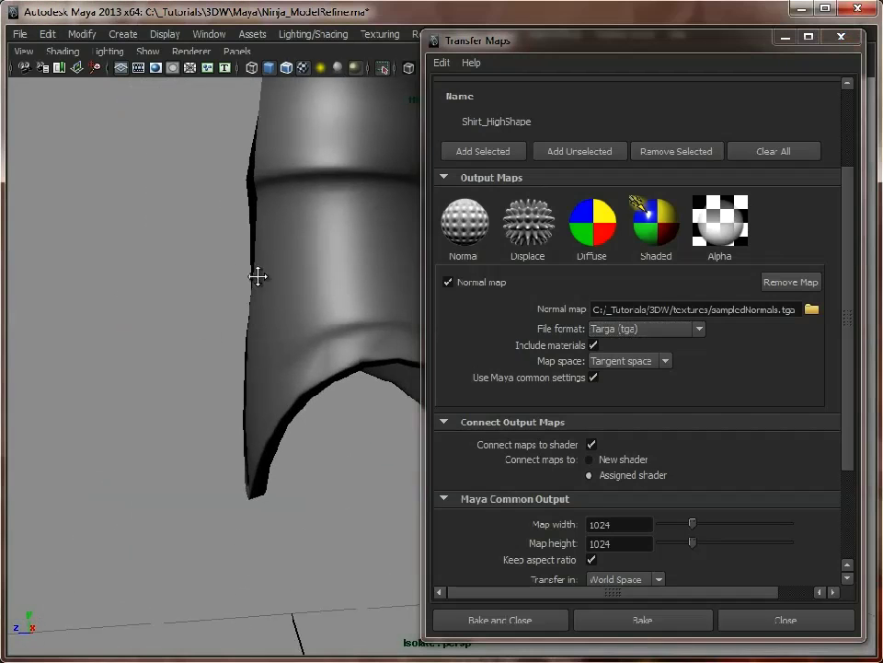
left_click_drag(257, 276, 230, 272, "alt")
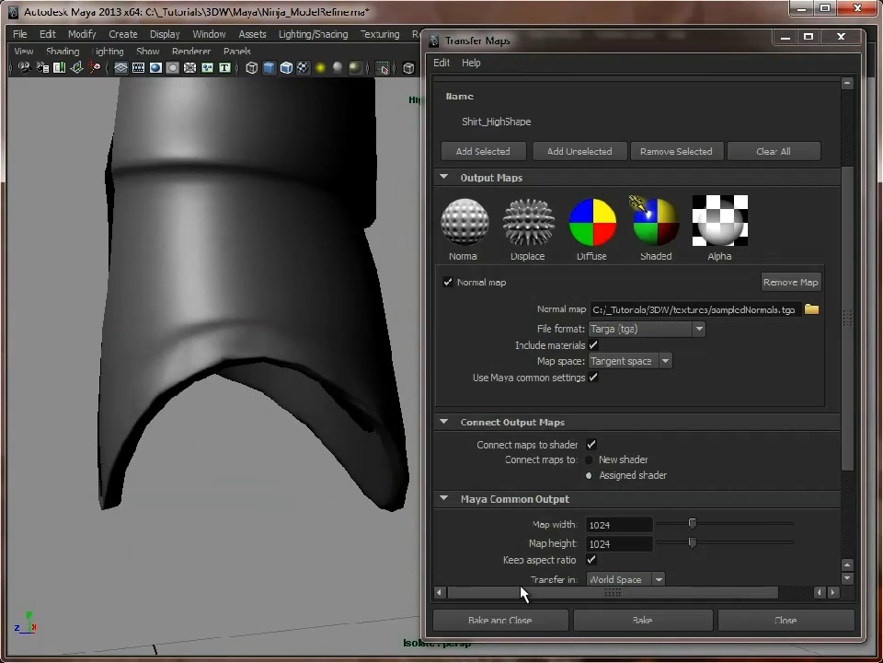
left_click(649, 624)
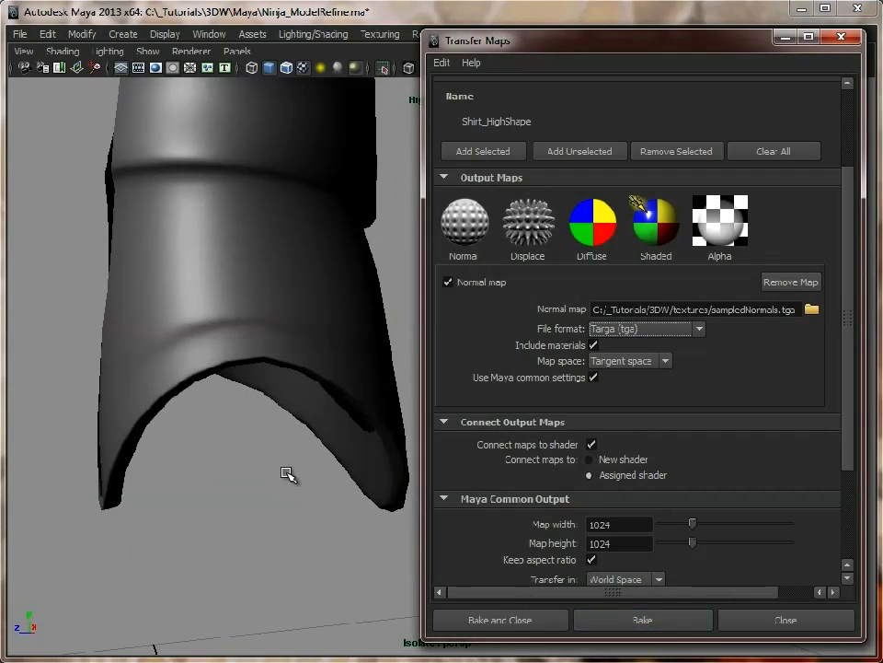
mouse_move(315, 396)
left_mouse_down("alt")
mouse_move(330, 416)
mouse_move(310, 397)
left_mouse_up("alt")
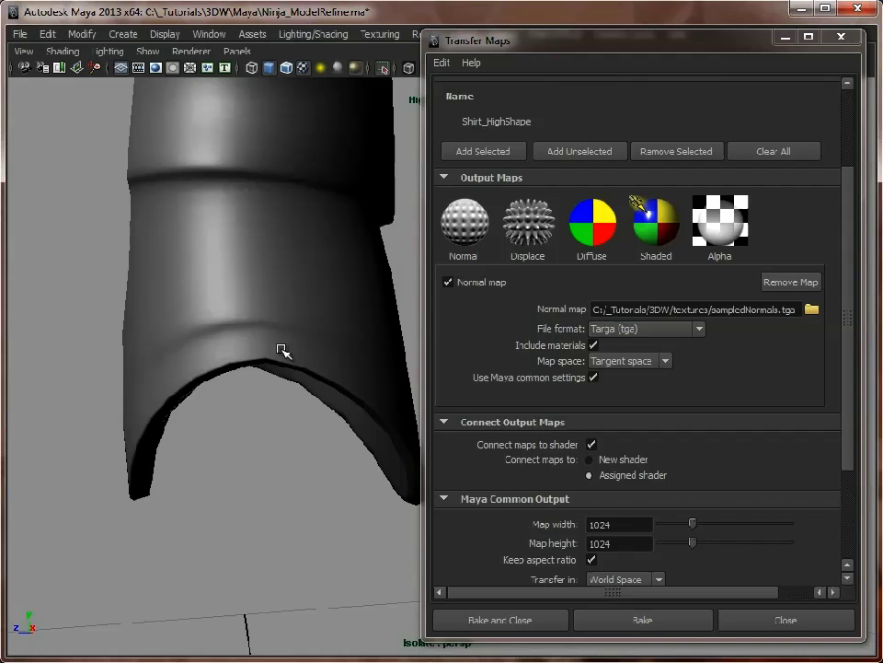
middle_click_drag(357, 404, 131, 364, "alt")
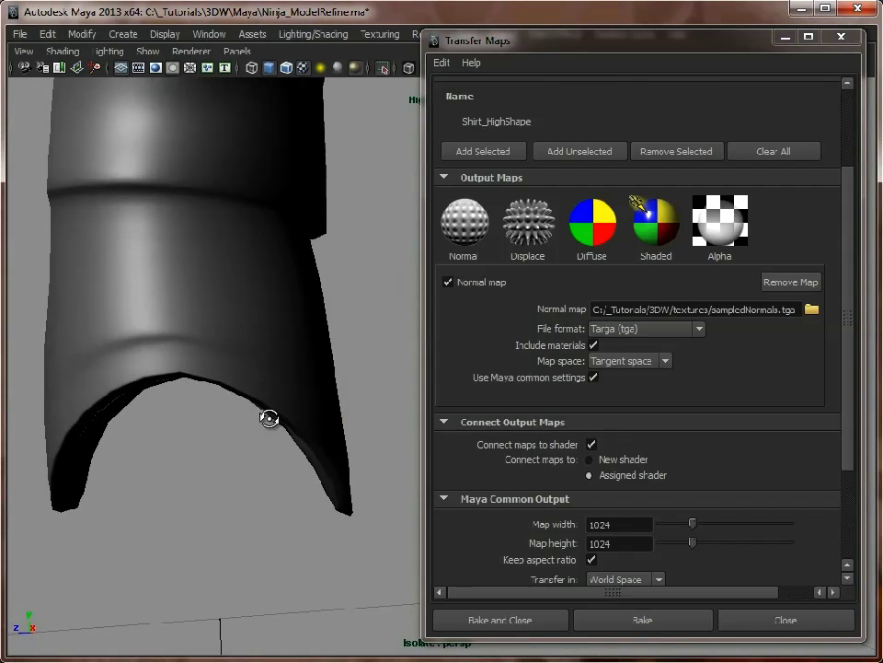
left_click_drag(271, 416, 287, 421, "alt")
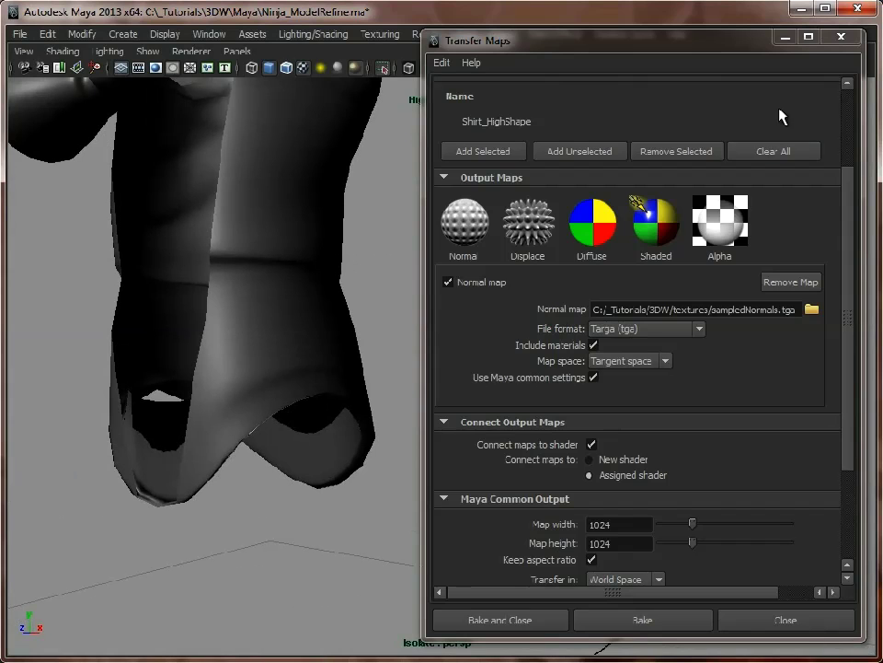
Step: Close Transfer Maps and switch the viewport to Default Quality Rendering with the full interface shown
left_click(841, 37)
left_click(192, 51)
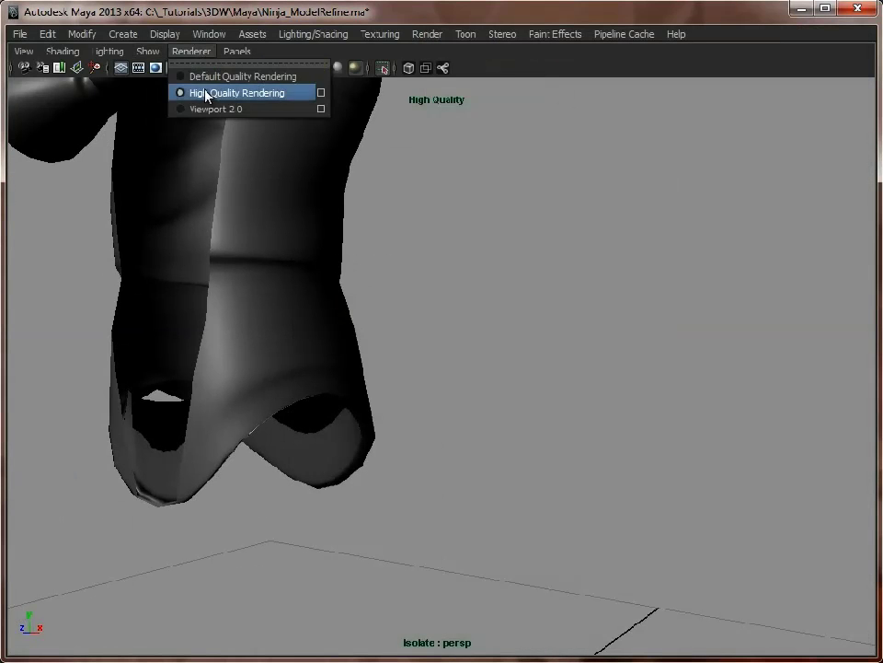
left_click(209, 78)
key("ctrl+space")
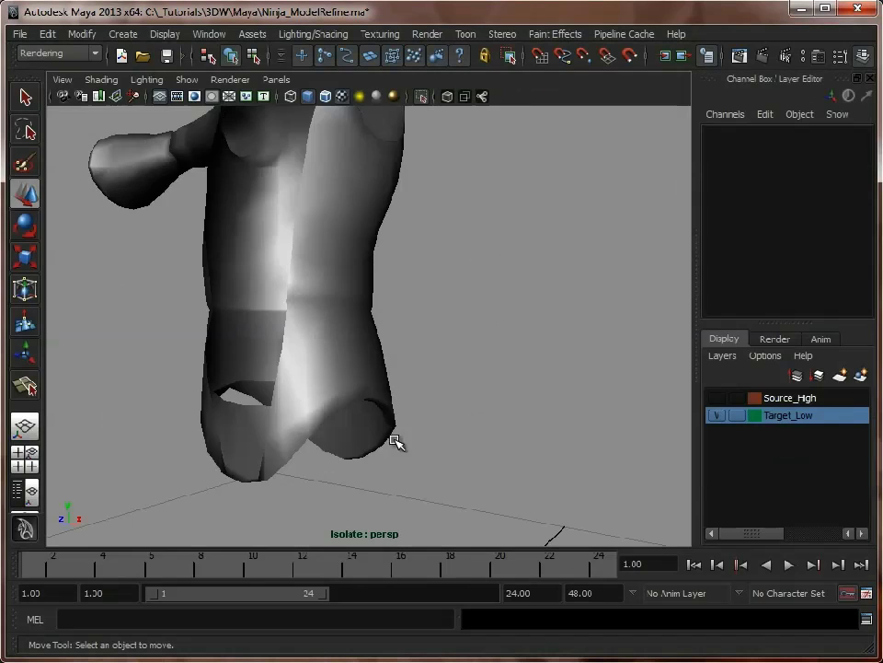
Step: Make the Source_High layer visible and turn off isolation of the Shirt_Low mesh
left_click_drag(321, 413, 544, 388, "alt")
left_click(716, 398)
left_click(401, 287)
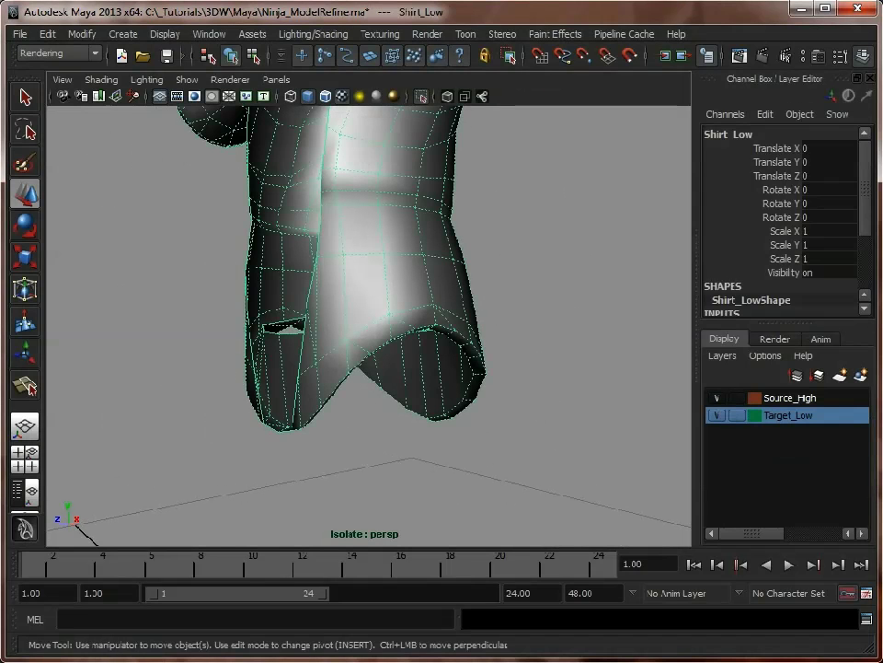
key("shift+i")
key("f")
Step: Select Shirt_High together with Shirt_Low and isolate both shirts in the viewport
middle_click_drag(279, 388, 245, 291, "alt")
right_click_drag(246, 291, 398, 331, "alt")
left_click(408, 357)
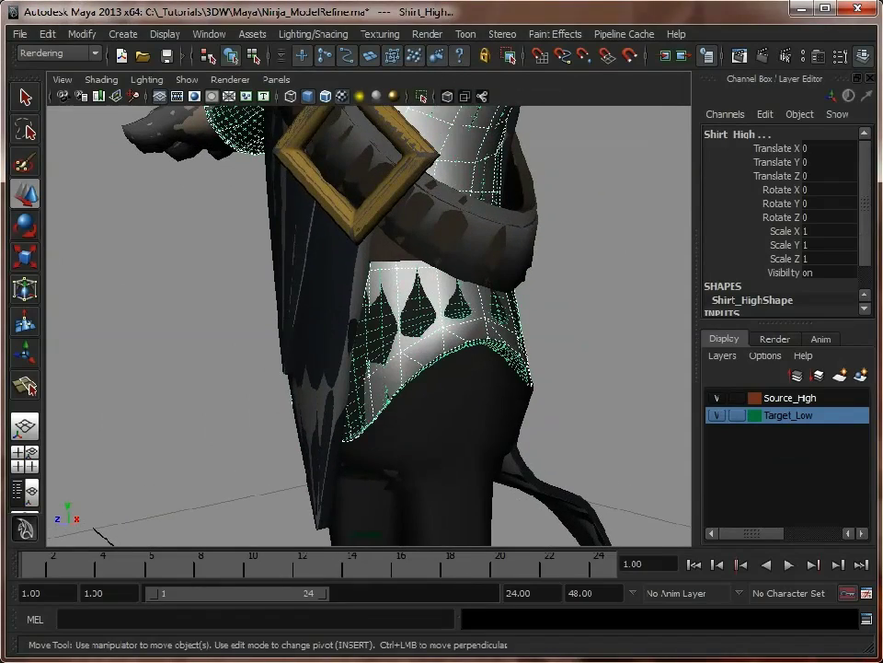
key("shift+i")
key("f")
middle_click_drag(373, 467, 328, 381, "alt")
right_click_drag(327, 381, 511, 433, "alt")
middle_click_drag(511, 433, 428, 372, "alt")
right_click_drag(429, 373, 455, 380, "alt")
left_click_drag(455, 380, 562, 375, "alt")
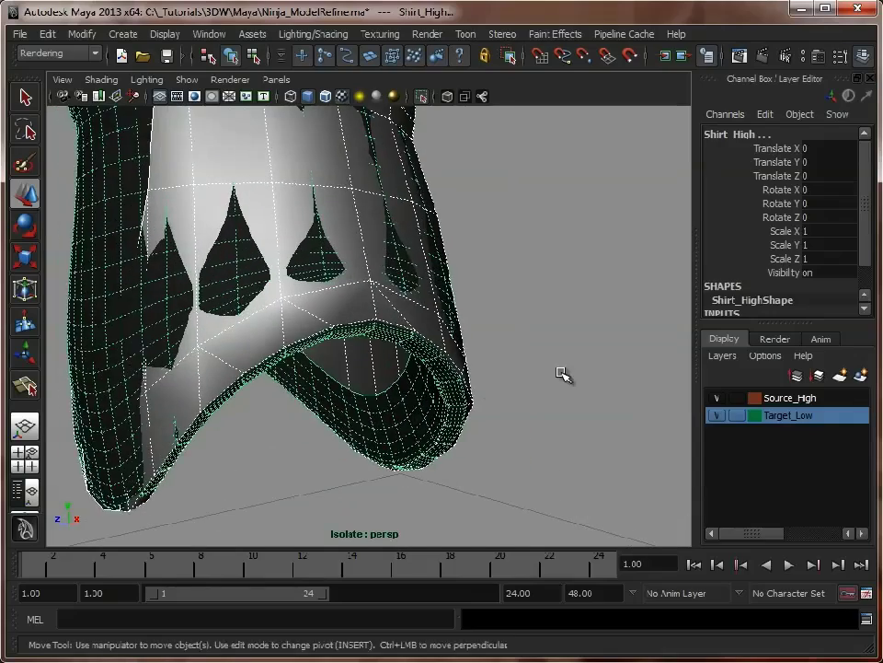
Step: Clear the selection and set the Source_High layer to template display
left_click(562, 375)
left_click(736, 397)
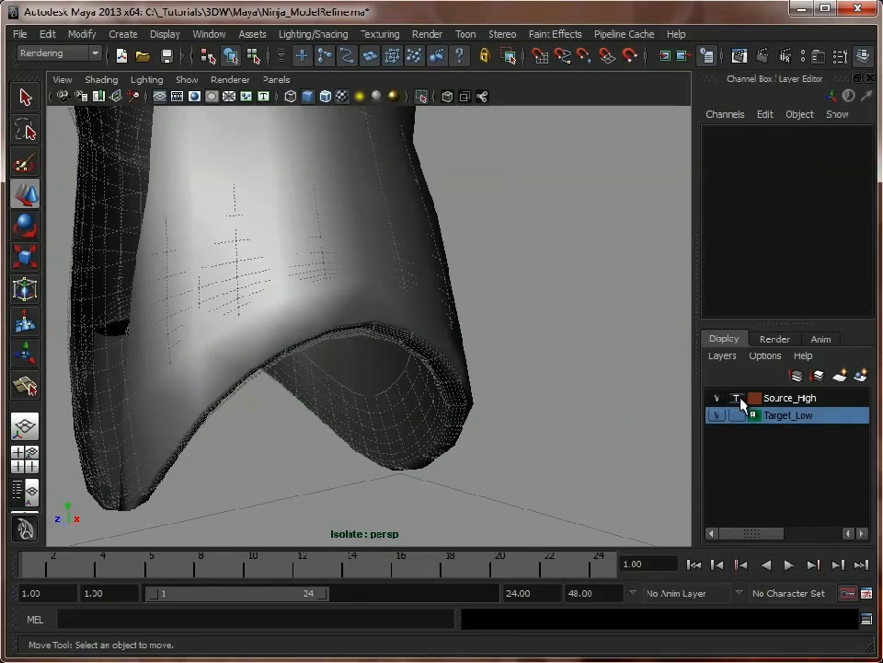
left_click_drag(461, 388, 546, 387, "alt")
middle_click_drag(546, 386, 491, 395, "alt")
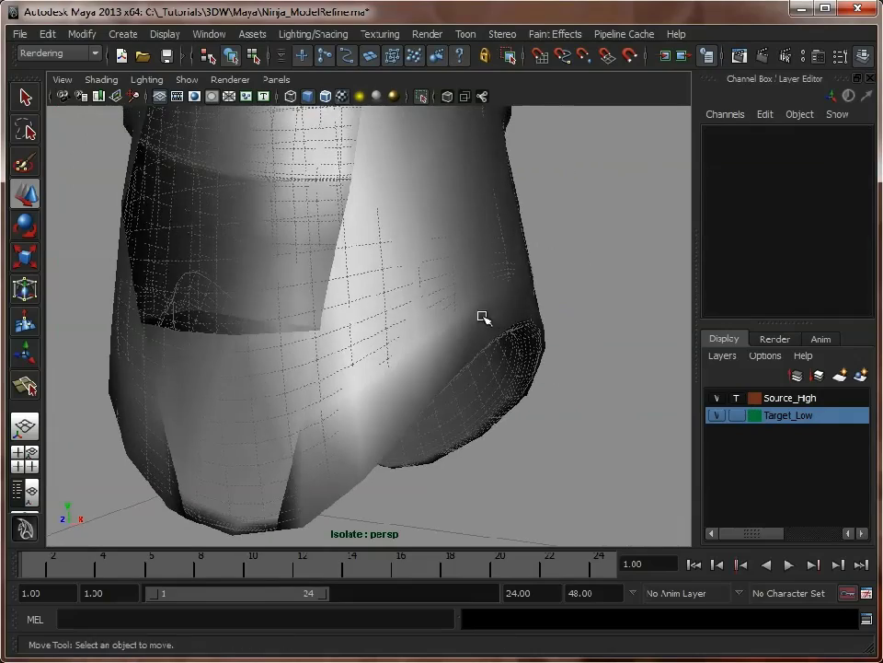
Step: Select the Shirt_Low mesh and switch it to vertex editing
left_click(481, 316)
left_click_drag(508, 367, 460, 361, "alt")
mouse_move(459, 360)
right_mouse_down("alt")
mouse_move(432, 361)
mouse_move(459, 364)
right_mouse_up("alt")
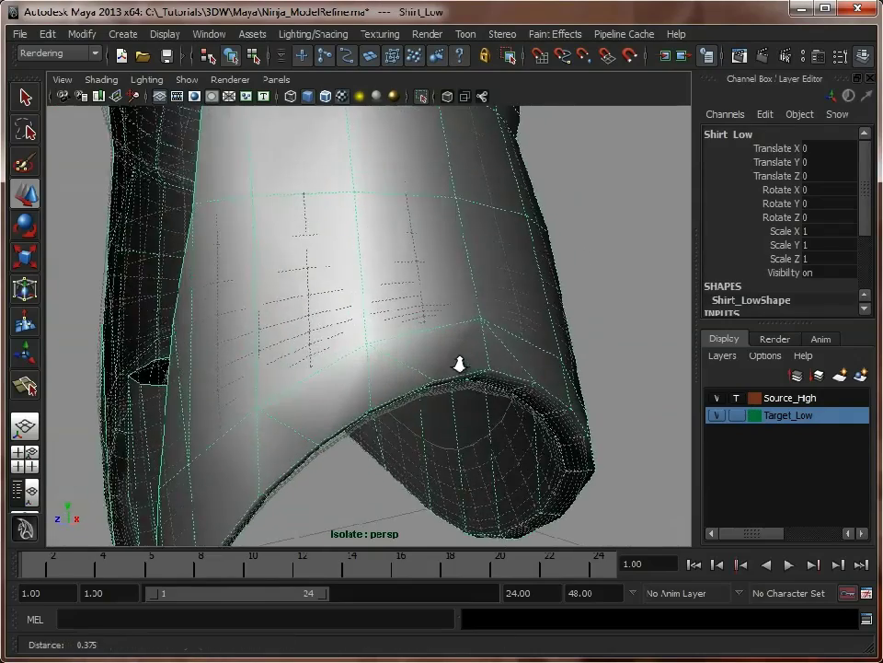
left_click_drag(459, 364, 448, 364, "alt")
right_click_drag(428, 355, 361, 358)
Step: Select the Shirt_Low vertices around the peak of the side hem arch and move them slightly inward along X toward the templated high-resolution shirt
left_click_drag(431, 406, 556, 393, "alt")
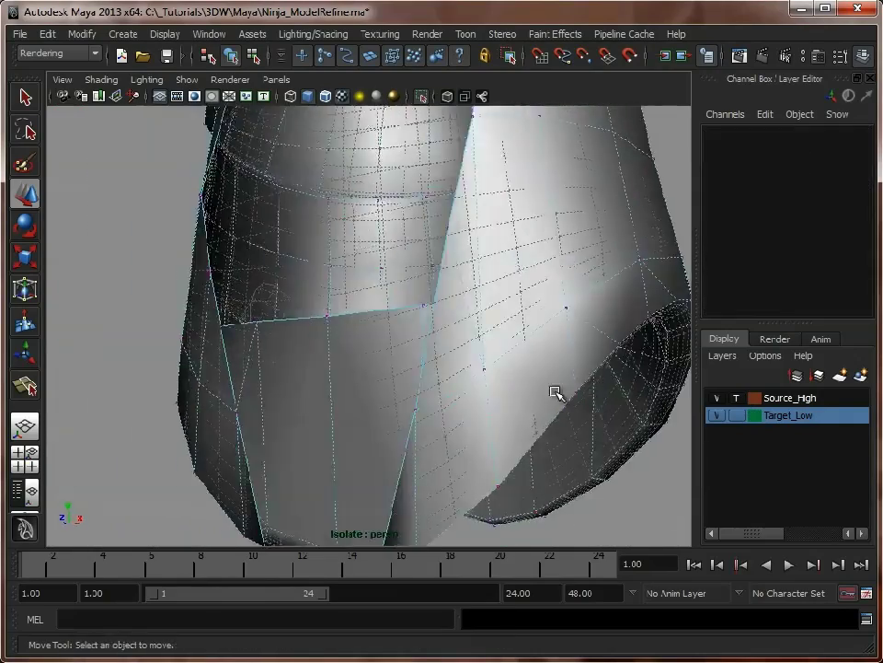
middle_click_drag(645, 393, 544, 392, "alt")
left_click_drag(544, 393, 618, 375, "alt")
left_click_drag(641, 322, 599, 291)
left_click_drag(552, 348, 587, 369, "alt")
right_click_drag(520, 377, 563, 414, "alt")
middle_click_drag(563, 442, 579, 369, "alt")
right_click_drag(547, 367, 578, 413, "alt")
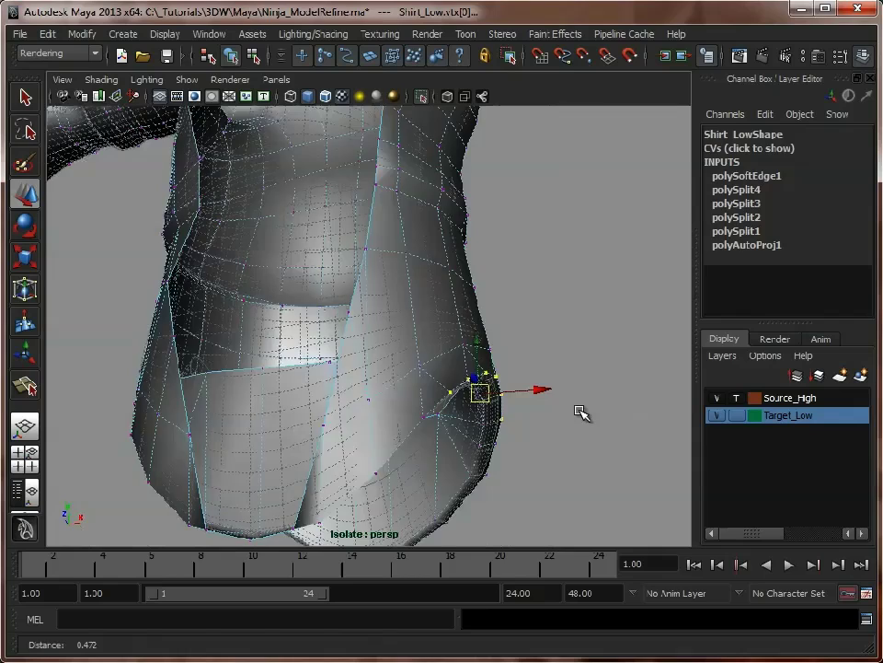
left_click_drag(578, 412, 586, 381, "alt")
left_click_drag(519, 281, 443, 334)
middle_click_drag(465, 345, 445, 374, "alt")
right_click_drag(445, 374, 467, 355, "alt")
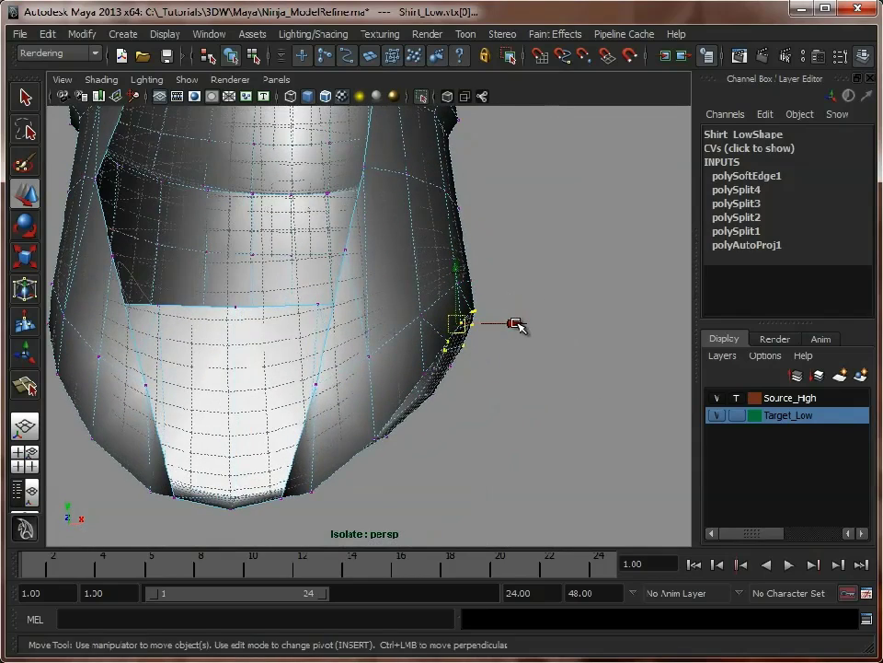
left_click_drag(516, 321, 515, 324)
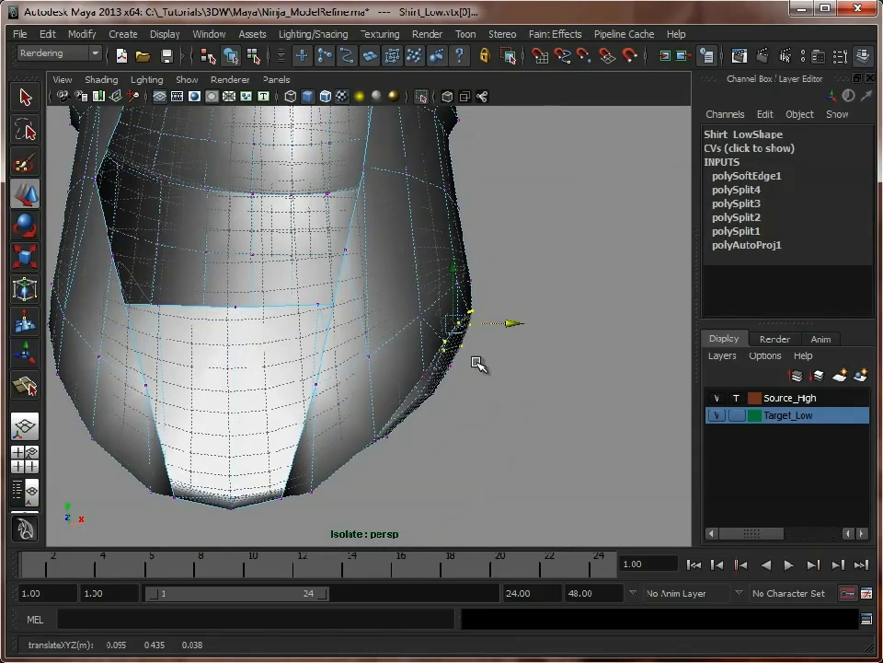
Step: Adjust the selected Shirt_Low vertices around the side hem arch slightly along Y to follow the high-resolution hem, and clear the selection
left_click_drag(479, 365, 450, 353, "alt")
right_click_drag(449, 354, 474, 341, "alt")
left_click_drag(452, 237, 449, 240)
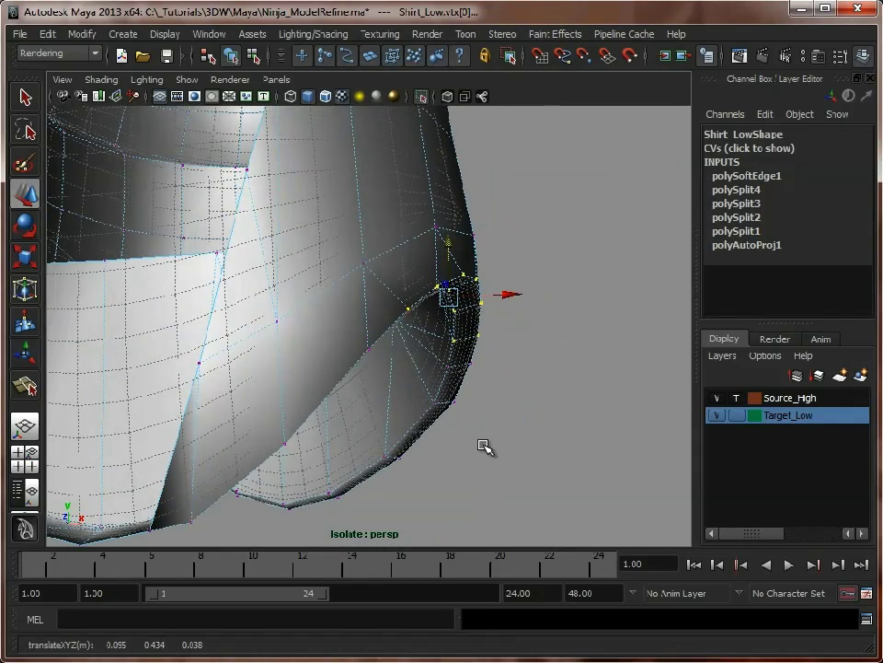
left_click_drag(480, 420, 397, 414, "alt")
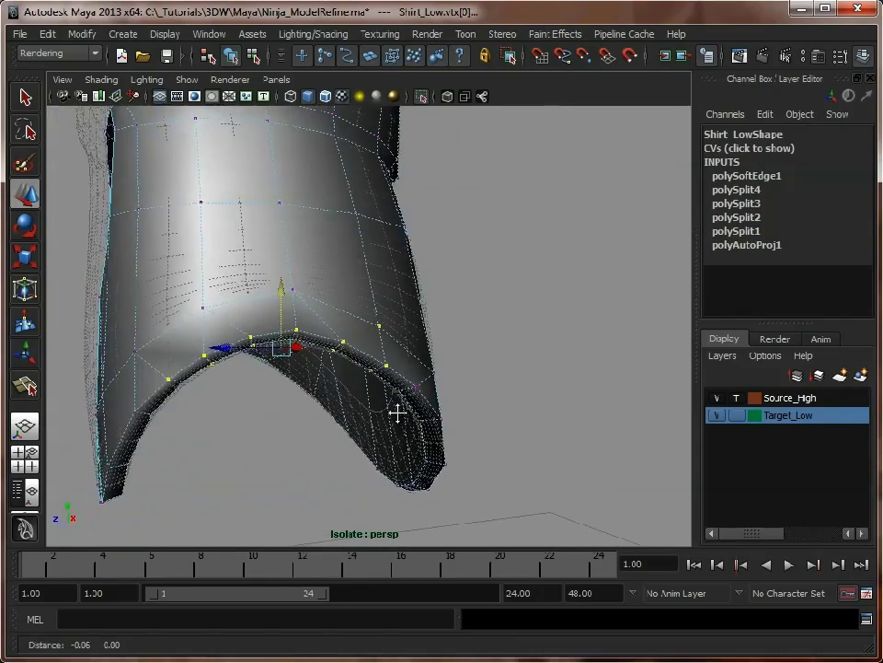
middle_click_drag(397, 413, 458, 412, "alt")
left_click_drag(416, 412, 384, 412, "alt")
left_click_drag(316, 347, 347, 402)
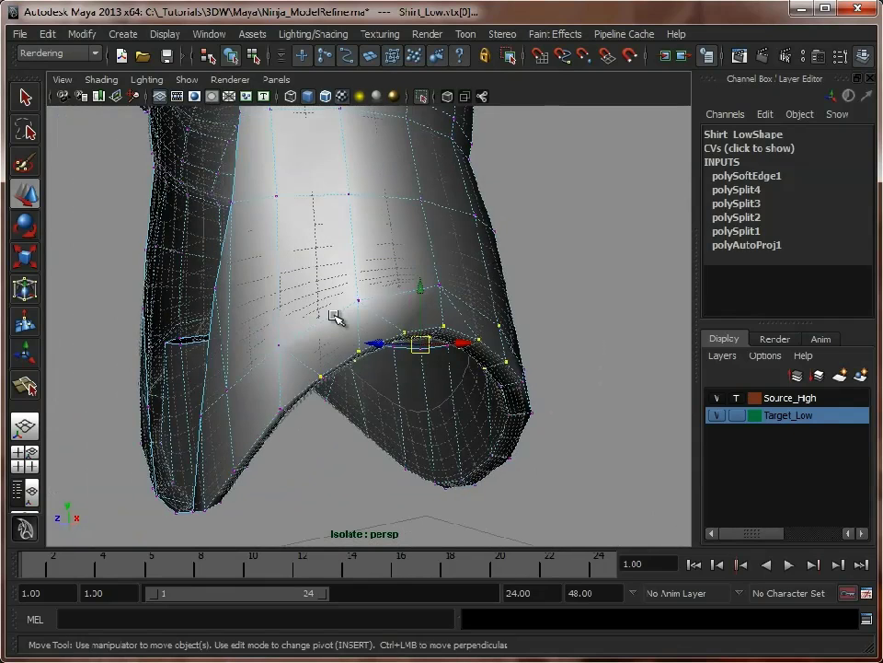
left_click(527, 238)
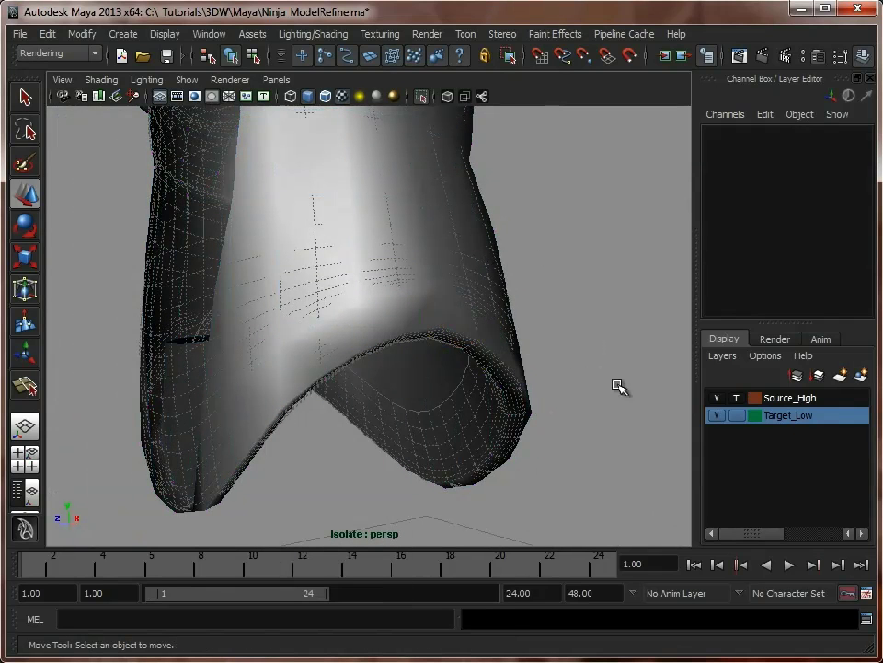
Step: Hide the Source_High layer and switch the viewport to High Quality rendering to preview the low shirt's normal map
left_click(721, 399)
left_click_drag(561, 357, 552, 355, "alt")
right_click_drag(552, 355, 521, 356, "alt")
middle_click_drag(521, 355, 473, 417, "alt")
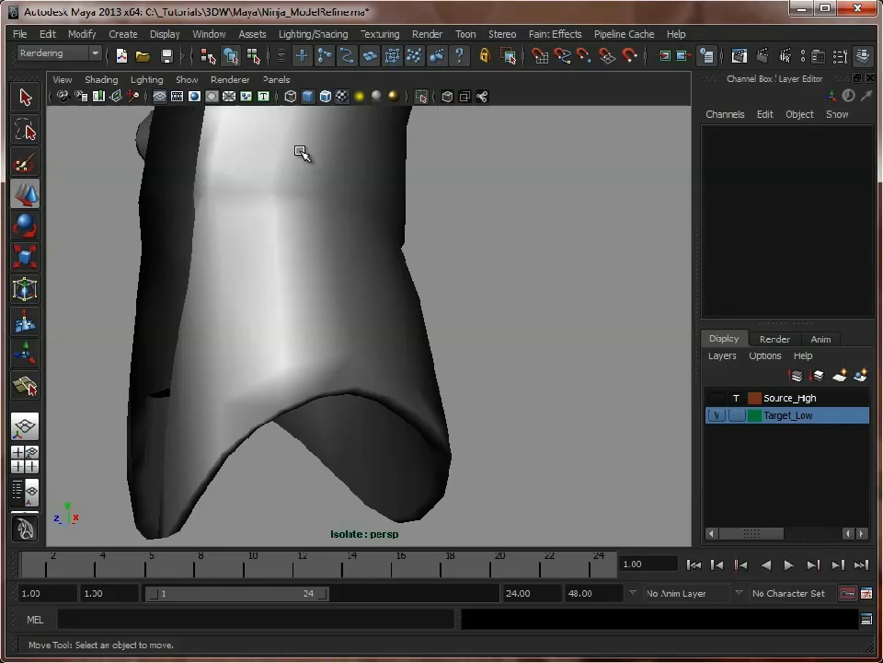
left_click(230, 79)
left_click(242, 138)
Step: Rebake the shirt's tangent-space normal map as a 1024 x 1024 Targa with Transfer Maps, and minimize the Transfer Maps window
mouse_move(249, 126)
left_mouse_down("alt")
mouse_move(445, 372)
mouse_move(398, 367)
left_mouse_up("alt")
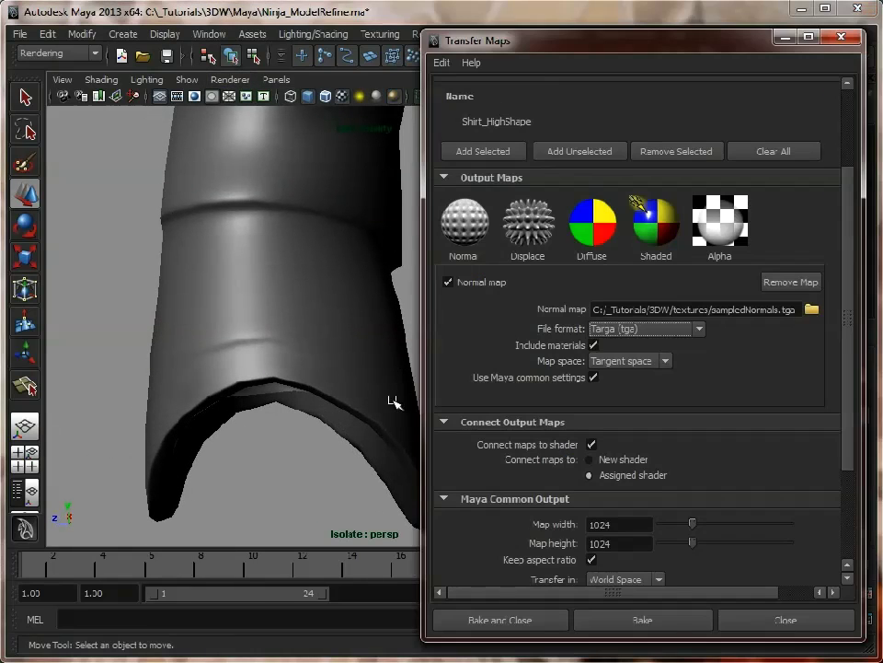
scroll(316, 362, "up", 2)
left_click(618, 623)
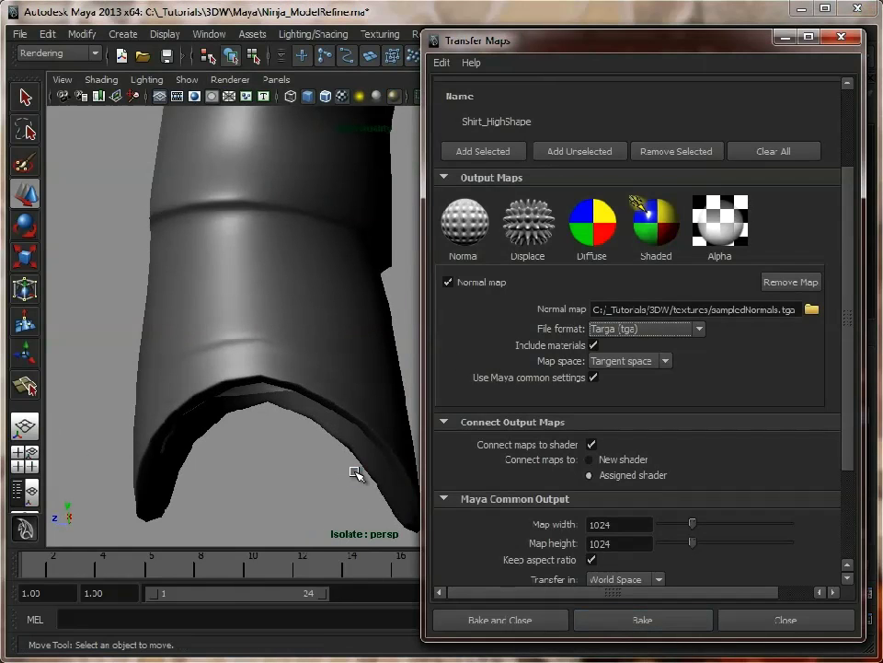
left_click_drag(325, 448, 367, 457, "alt")
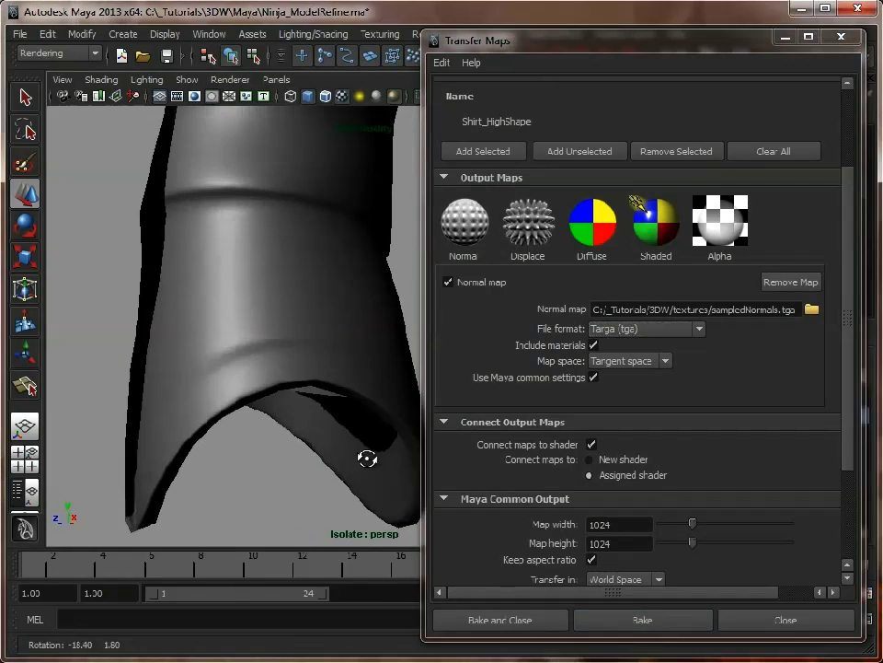
right_click_drag(367, 458, 219, 440, "alt")
middle_click_drag(305, 366, 270, 395, "alt")
left_click_drag(271, 395, 252, 422, "alt")
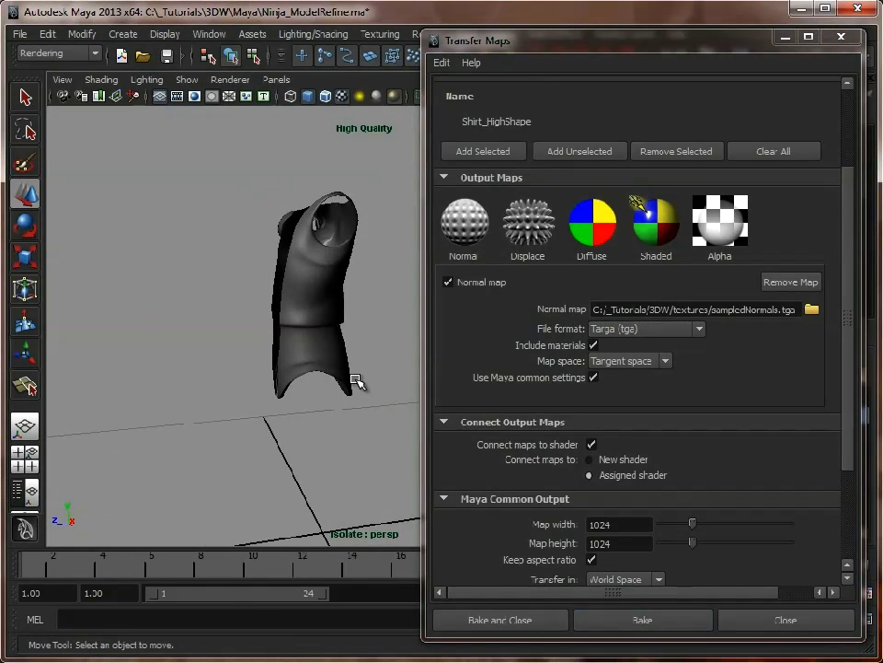
left_click(785, 37)
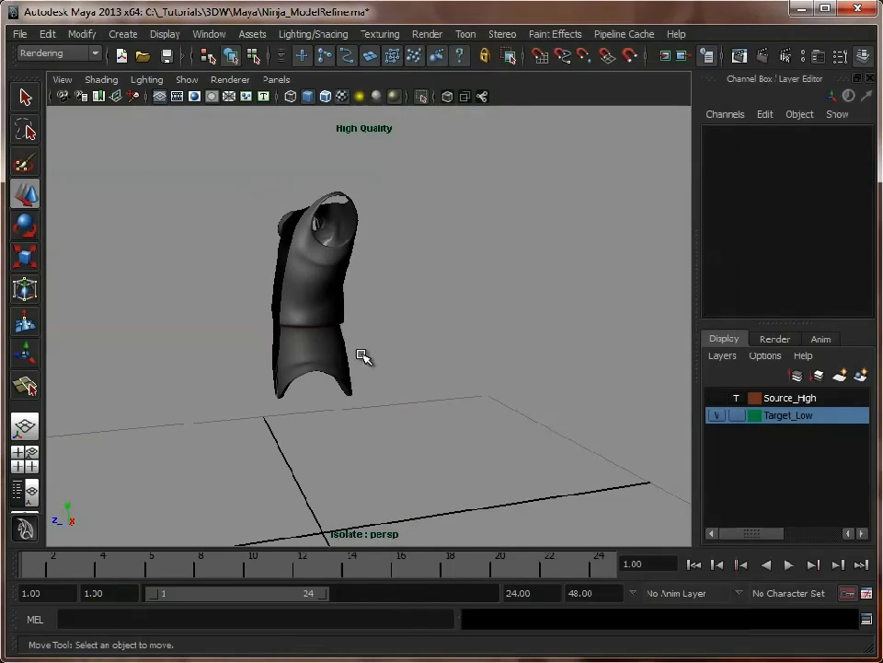
Step: Enlarge the viewport and examine the baked folds against the Shirt_Low wireframe from the front, back and sides
middle_click_drag(361, 352, 408, 351, "alt")
key("ctrl+space")
left_click_drag(622, 406, 580, 407, "alt")
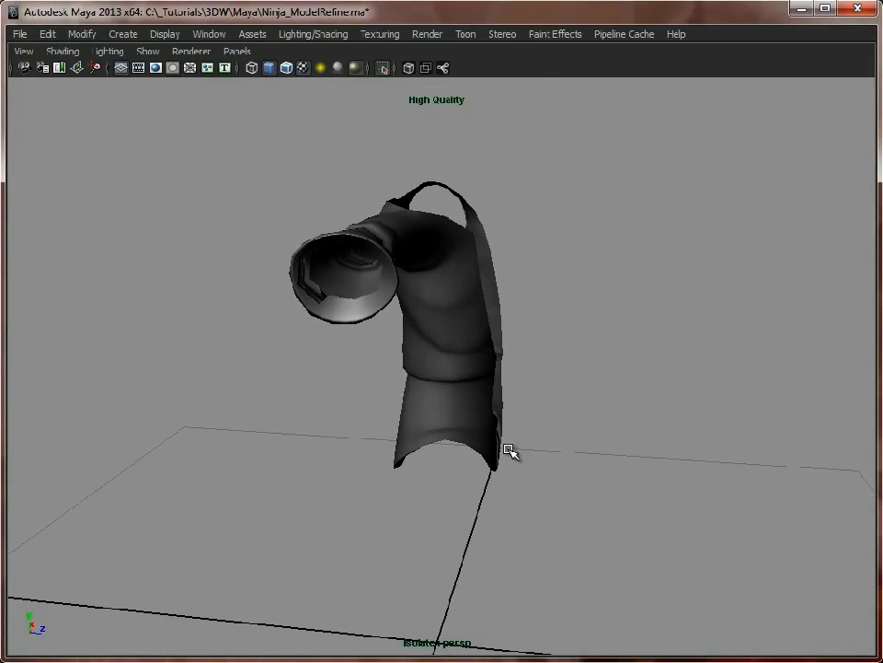
left_click_drag(509, 451, 562, 488, "alt")
left_click(481, 428)
left_click(562, 489)
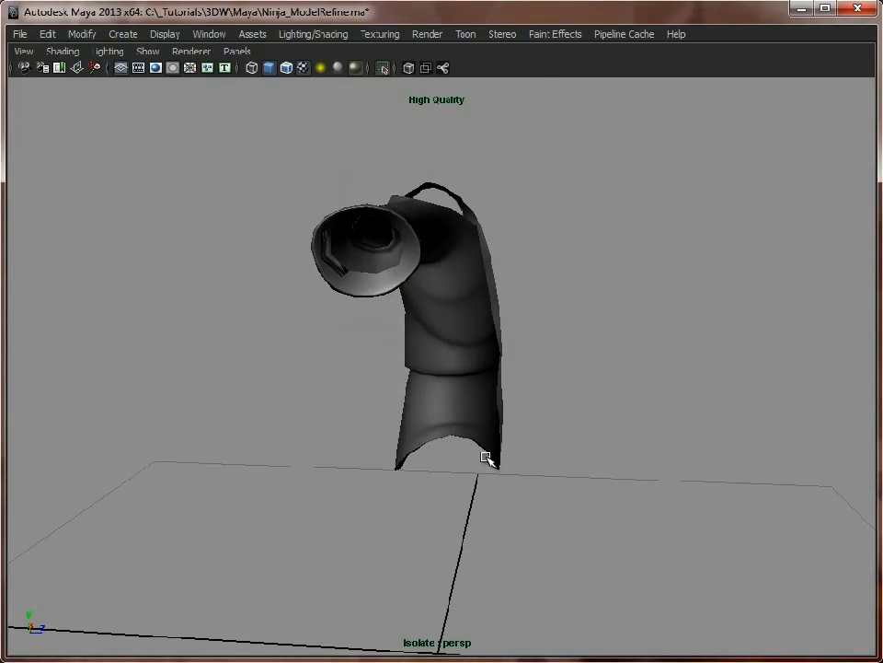
left_click_drag(438, 439, 274, 457, "alt")
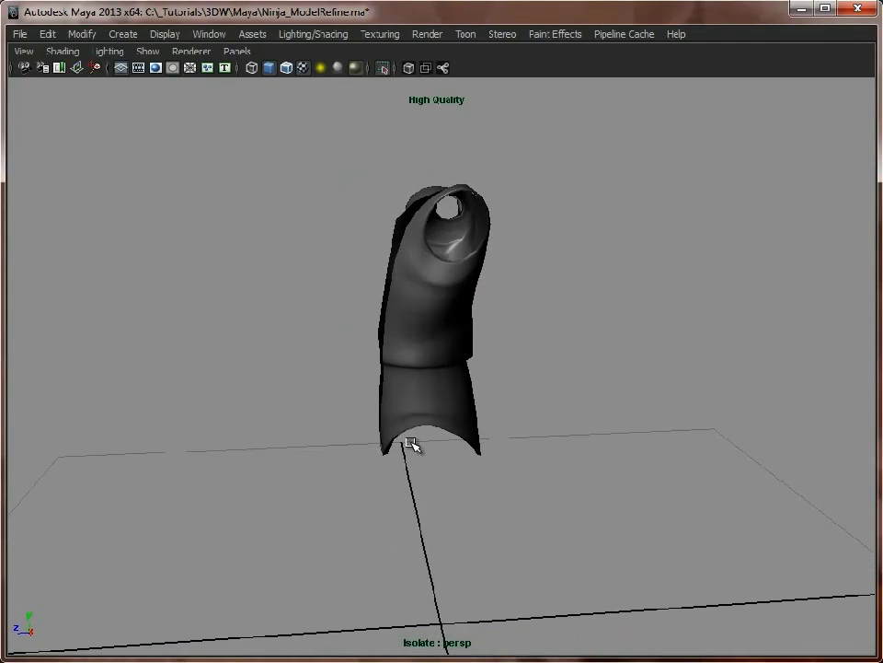
left_click_drag(485, 471, 566, 367, "alt")
left_click(453, 295)
right_click_drag(566, 367, 569, 368, "alt")
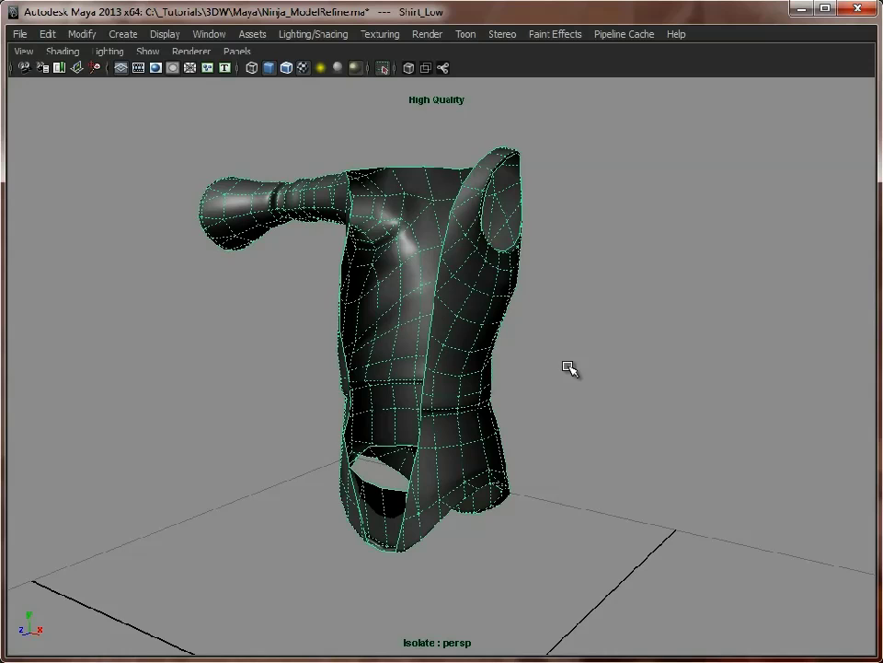
left_click_drag(574, 415, 376, 350, "alt")
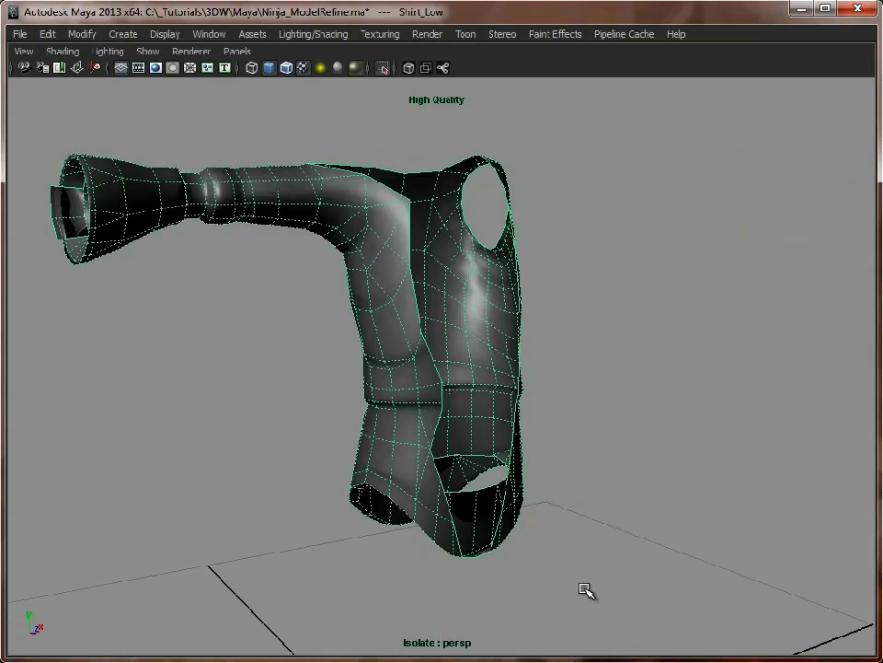
left_click(645, 447)
left_click_drag(645, 448, 435, 348, "alt")
left_click(435, 347)
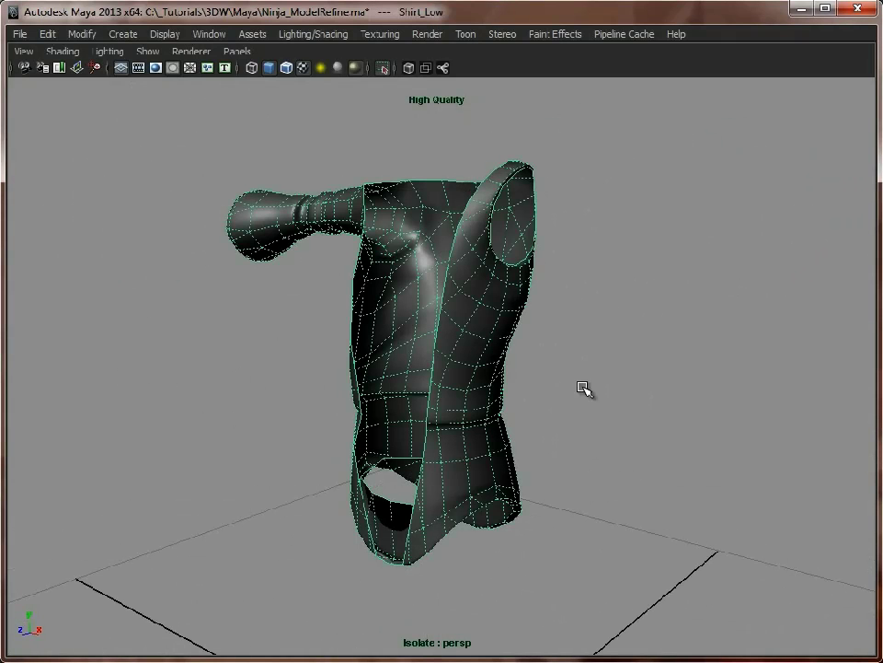
left_click_drag(681, 414, 574, 376, "alt")
middle_click_drag(574, 376, 520, 379, "alt")
left_click_drag(521, 380, 303, 358, "alt")
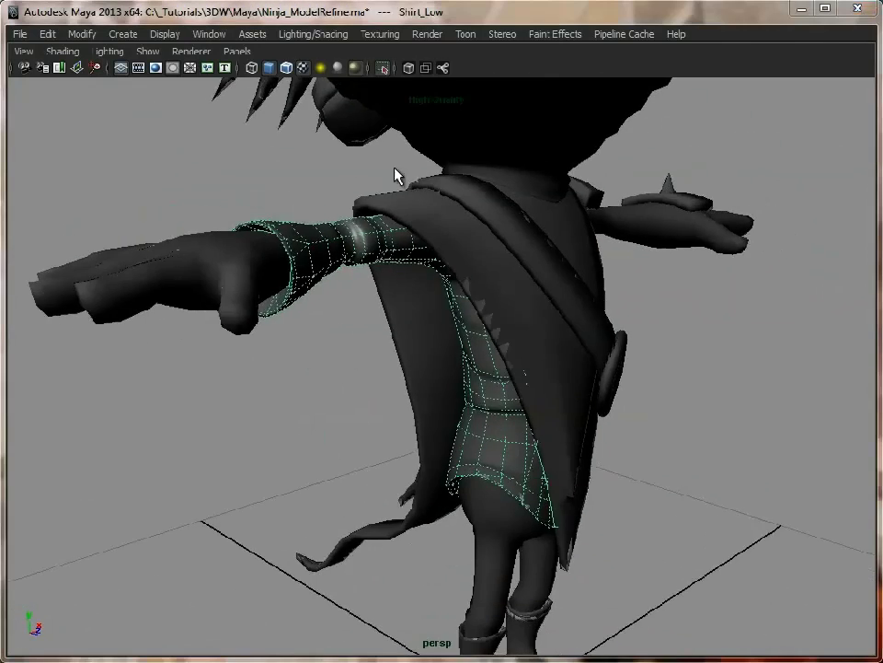
Step: Isolate the Arms_Low mesh briefly, bring back the full ninja, and clear the selection
left_click_drag(326, 172, 576, 215, "alt")
left_click(662, 278)
left_click_drag(620, 289, 257, 419, "alt")
key("ctrl+1")
key("ctrl+1")
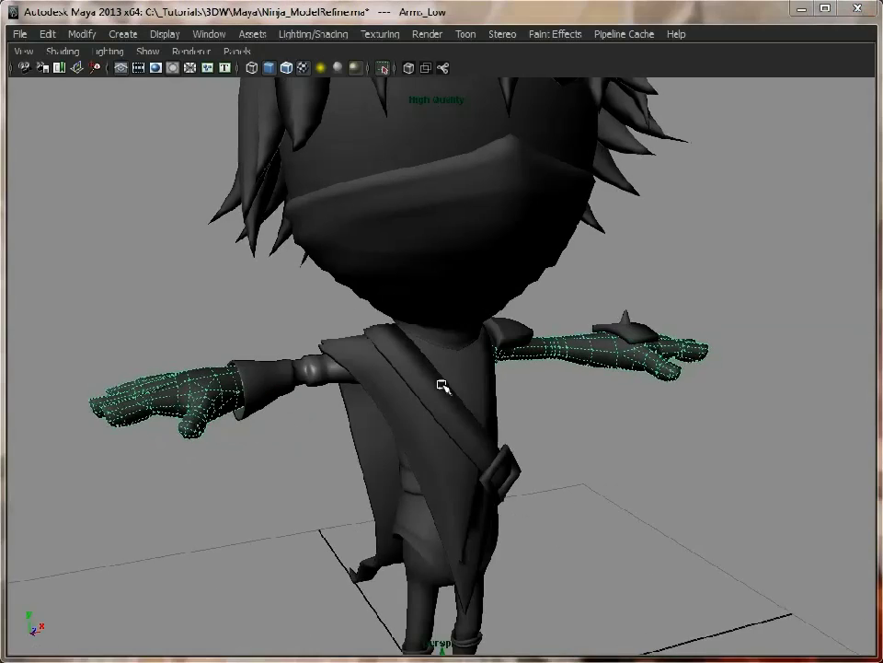
left_click_drag(443, 386, 340, 405, "alt")
right_click_drag(578, 436, 390, 384, "alt")
left_click_drag(390, 385, 480, 379, "alt")
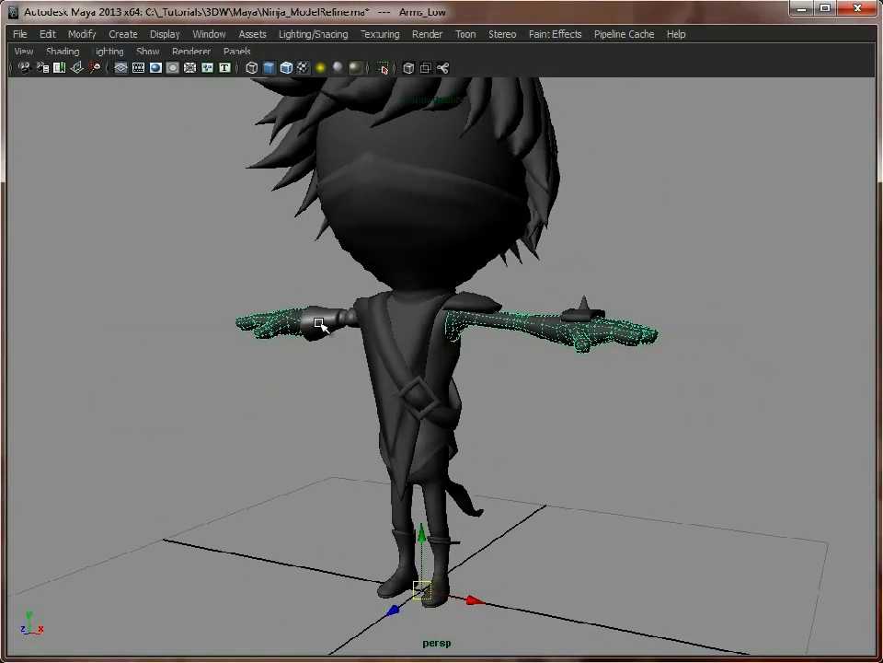
left_click(644, 438)
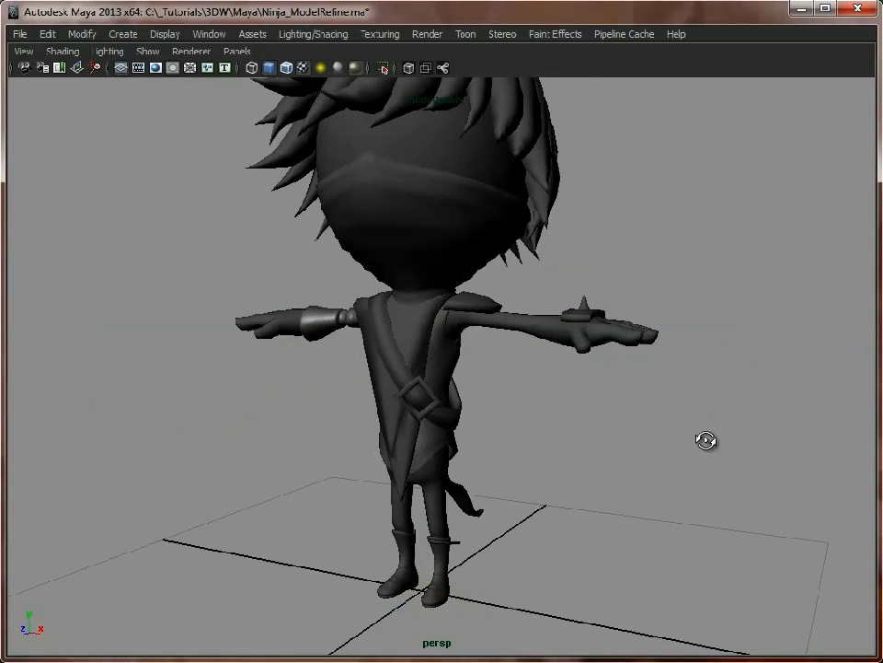
Step: Inspect the normal-mapped shirt on the full character up close, around the open armhole and belt
left_click_drag(705, 438, 468, 375, "alt")
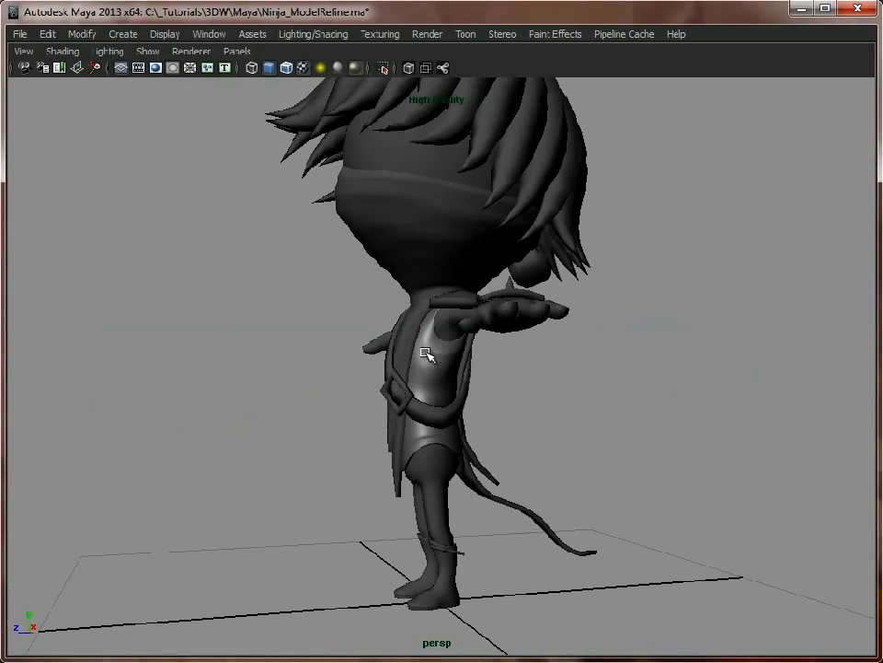
middle_click_drag(409, 386, 418, 440, "alt")
right_click_drag(418, 440, 694, 438, "alt")
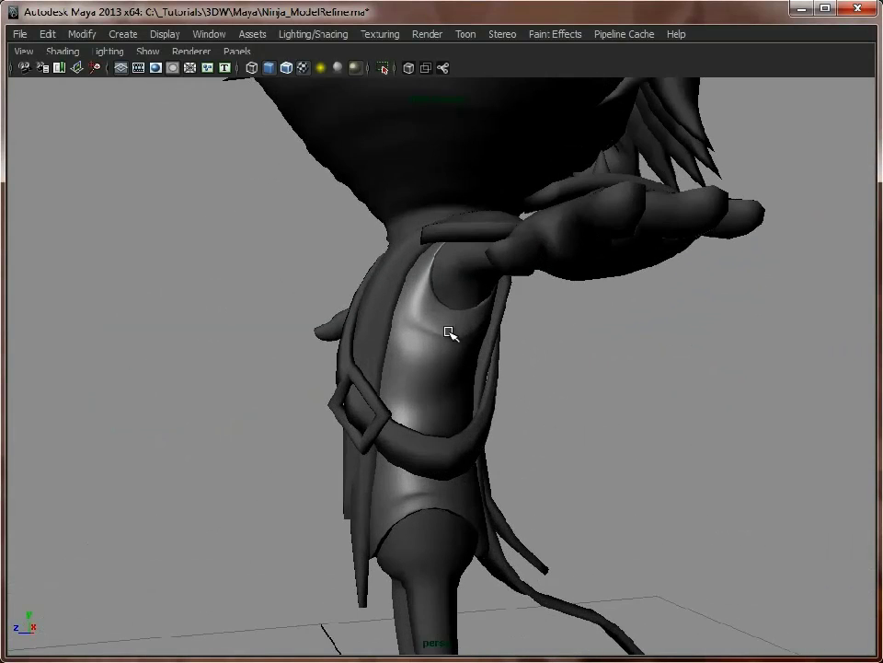
left_click_drag(416, 359, 469, 357, "alt")
right_click_drag(498, 498, 390, 446, "alt")
left_click_drag(390, 446, 490, 447, "alt")
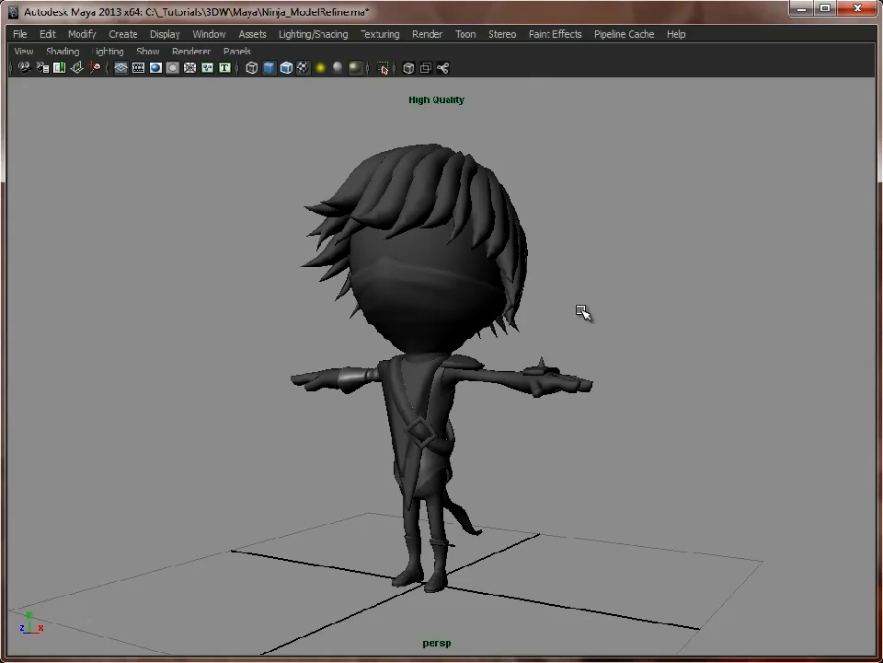
Step: Examine the ninja's hair from above and from the side, checking the LowHair_6 strand's wireframe
middle_click_drag(367, 232, 367, 272, "alt")
right_click_drag(367, 272, 393, 267, "alt")
left_click(392, 252)
left_click_drag(562, 281, 570, 346, "alt")
left_click_drag(667, 346, 503, 366, "alt")
left_click(638, 255)
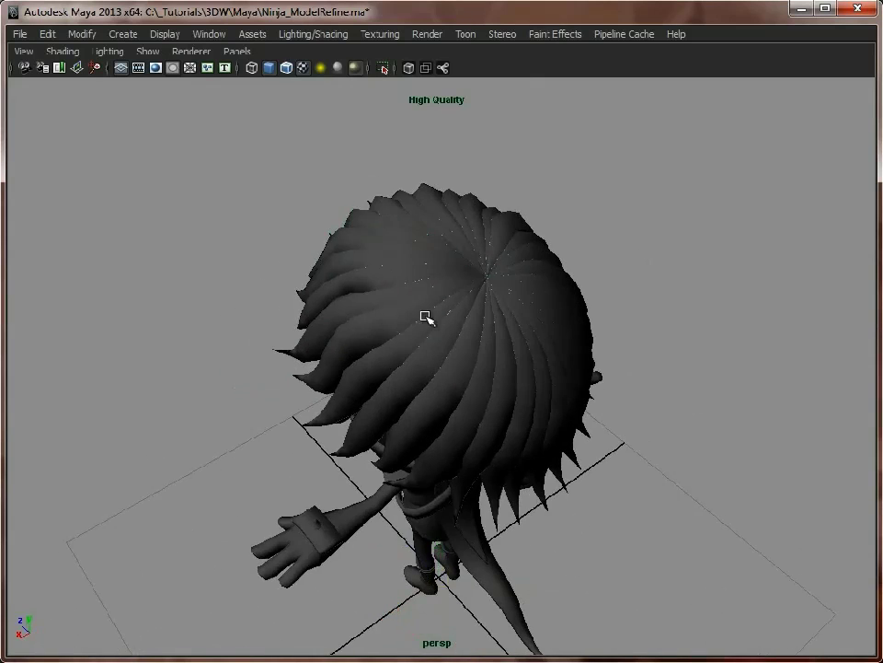
left_click_drag(426, 315, 676, 255, "alt")
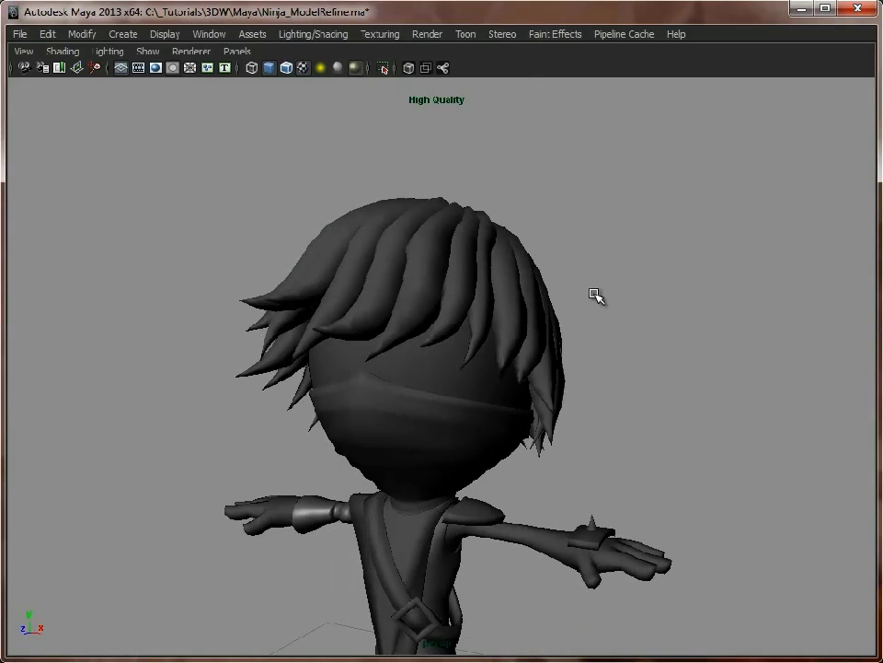
left_click_drag(592, 295, 425, 297, "alt")
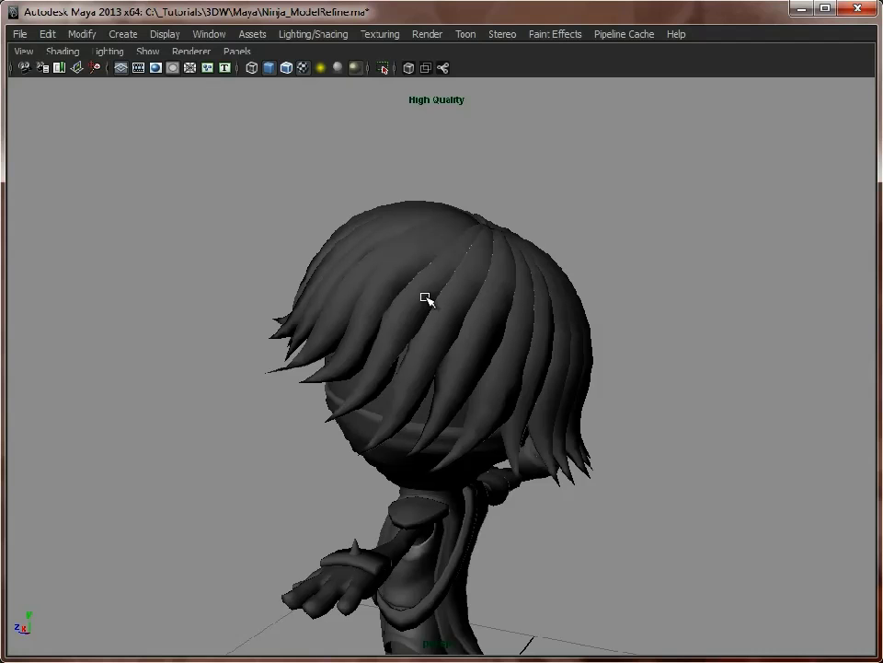
left_click(414, 267)
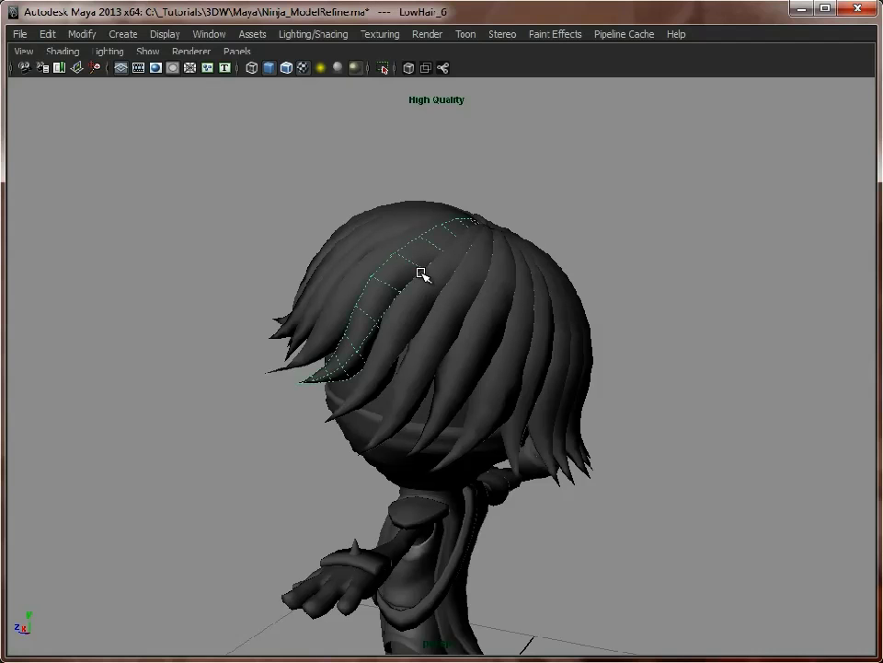
left_click(683, 283)
left_click_drag(497, 345, 622, 331, "alt")
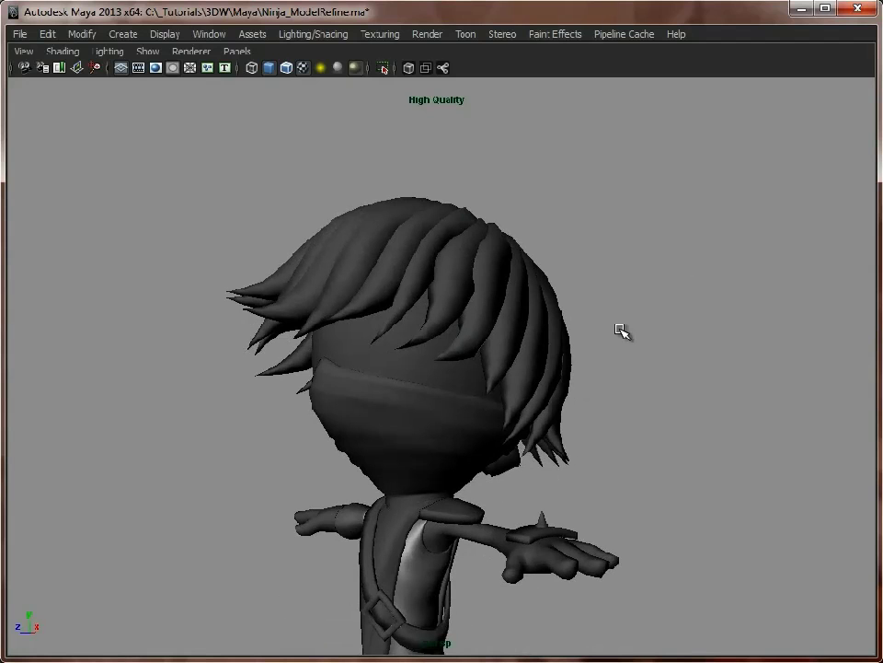
left_click_drag(372, 265, 386, 233, "alt")
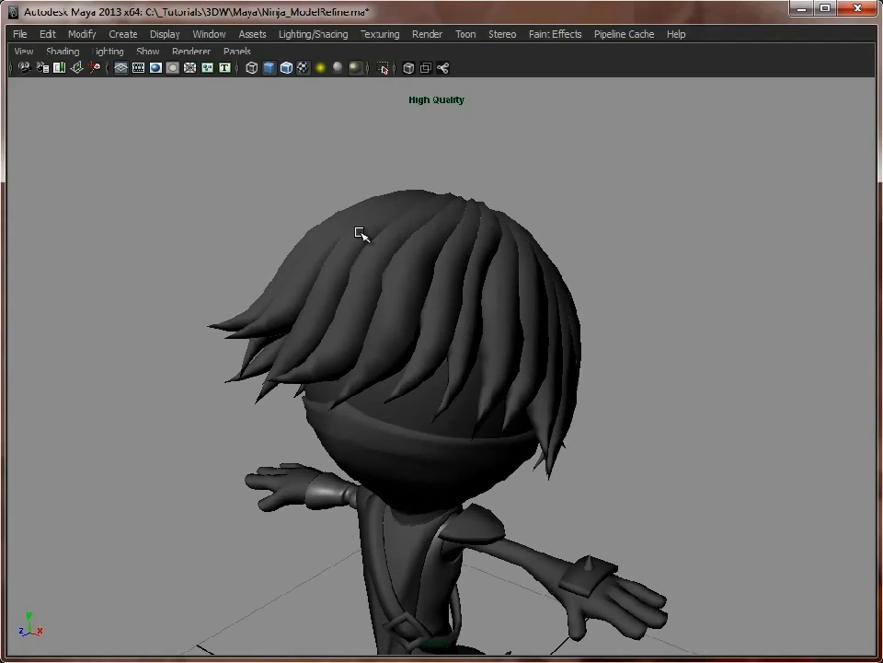
Step: Check several individual front hair strands, starting with LowHair_1, and view the full character with nothing selected
left_click(378, 247)
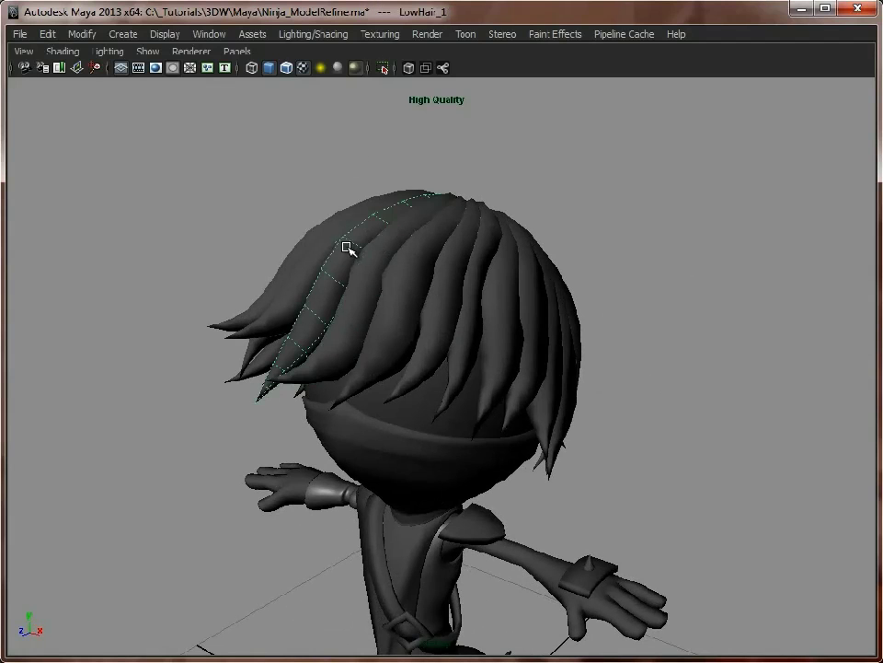
left_click(315, 252)
left_click(298, 243)
left_click(396, 265)
left_click(457, 278)
left_click(604, 297)
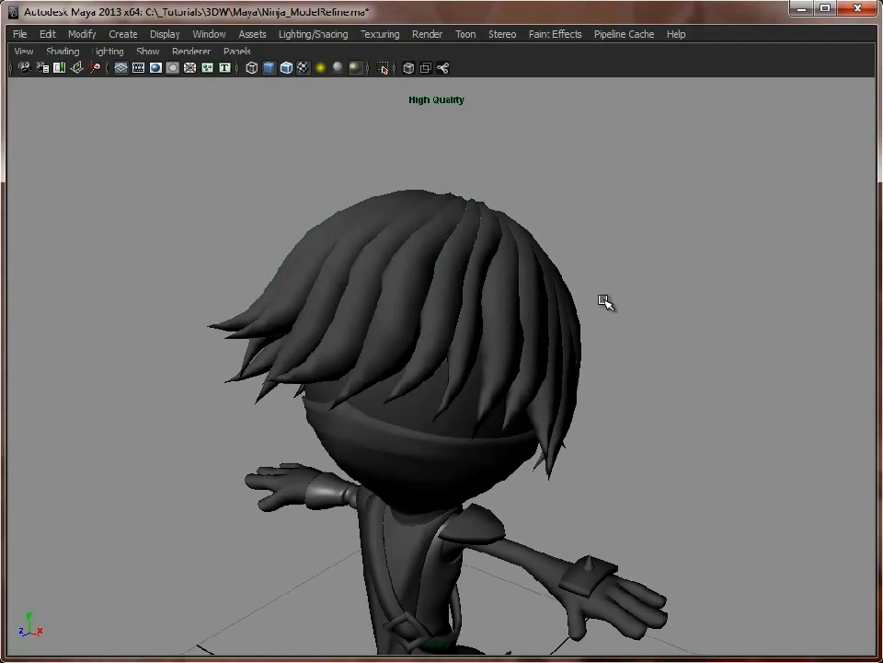
left_click_drag(588, 452, 450, 418, "alt")
middle_click_drag(450, 418, 548, 334, "alt")
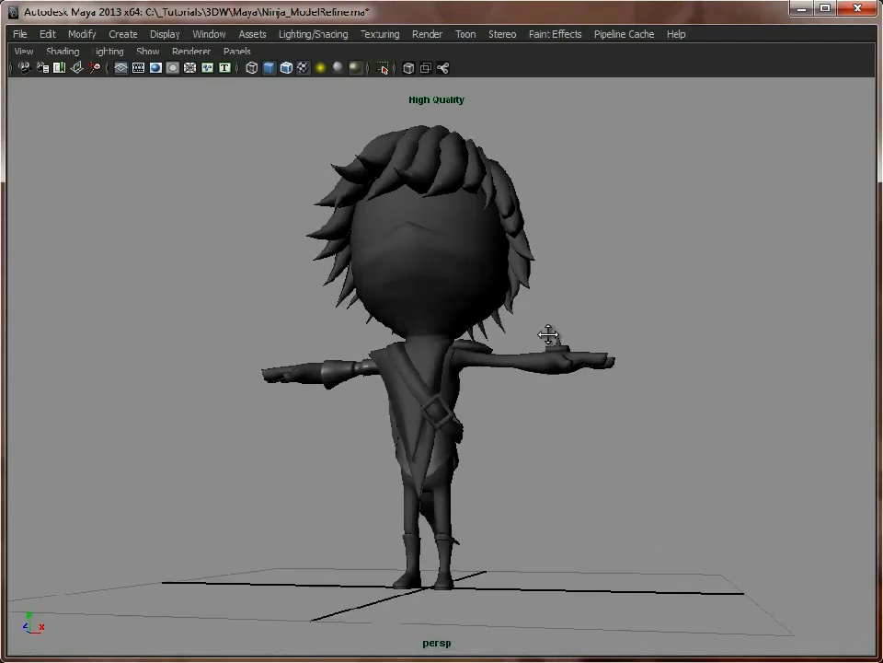
left_click_drag(549, 334, 493, 372, "alt")
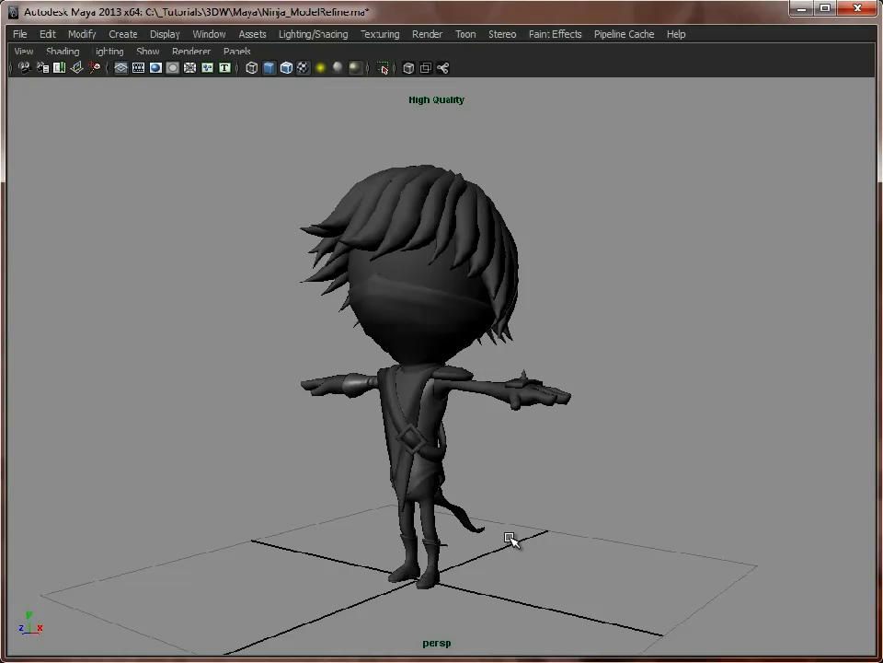